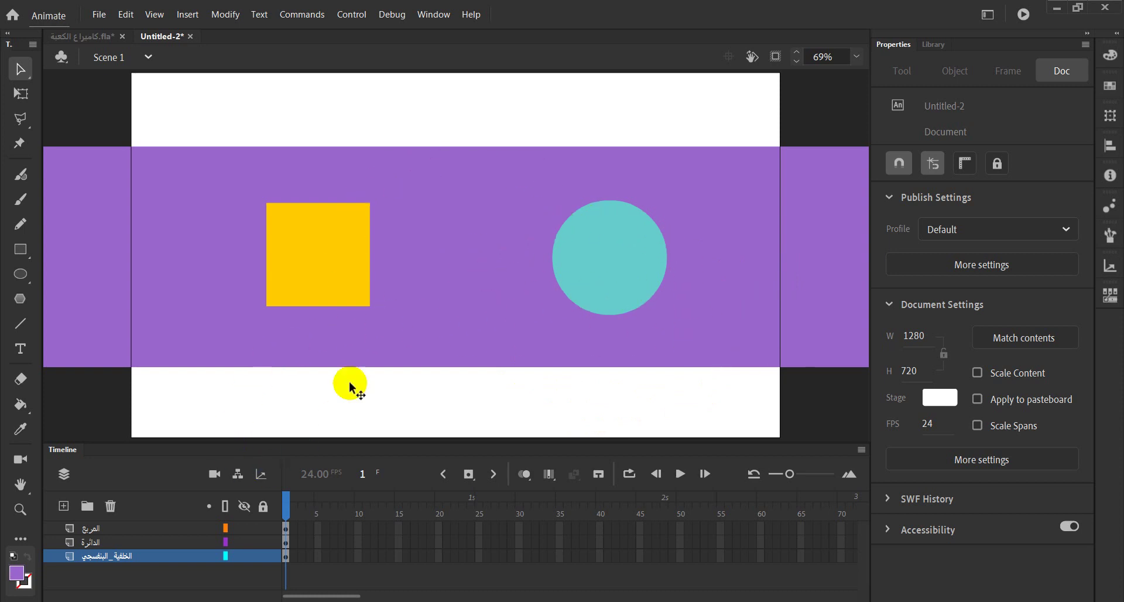
Step: Inspect what the square, circle and purple background layers each contain by selecting them in turn, and clear the selection
{"action": "left_click", "coordinate": [104, 555]}
{"action": "left_click", "coordinate": [107, 542]}
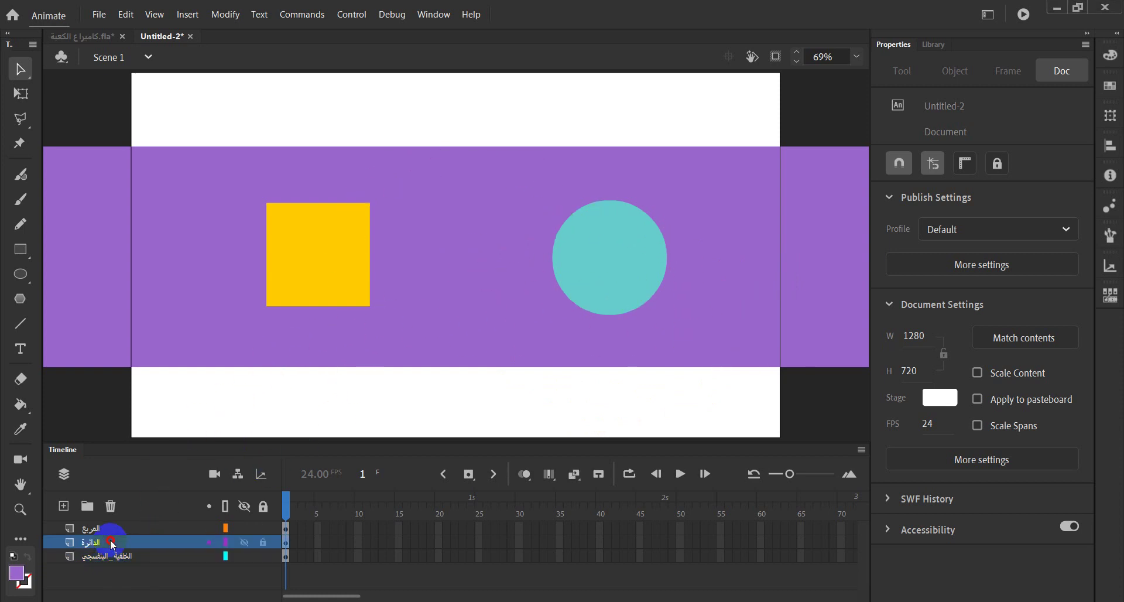
{"action": "left_click", "coordinate": [111, 529]}
{"action": "left_click", "coordinate": [110, 543]}
{"action": "left_click", "coordinate": [112, 555]}
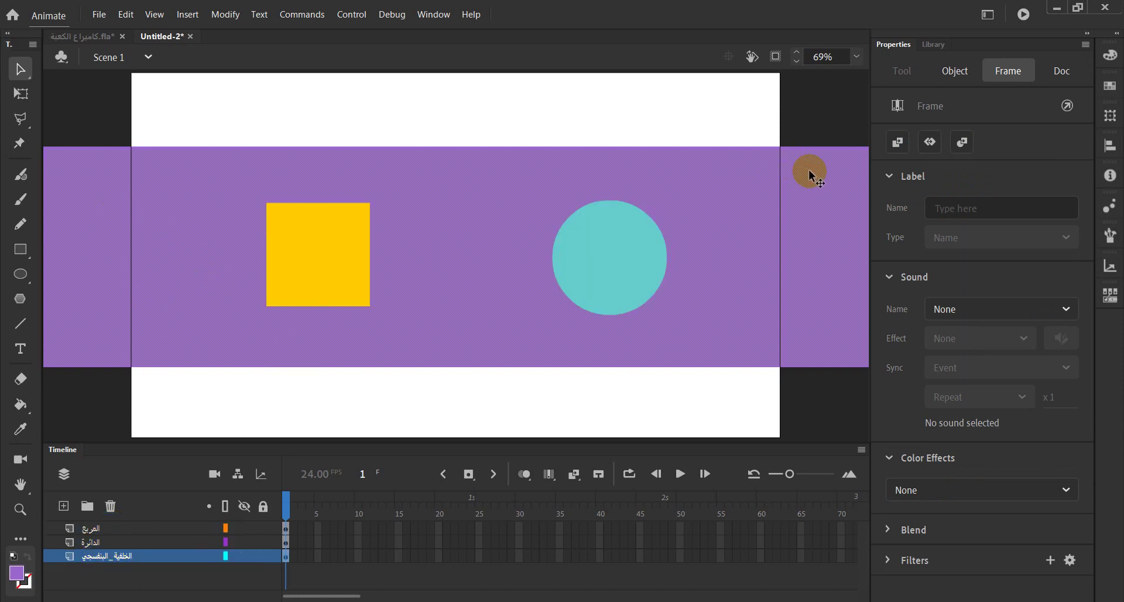
{"action": "left_click", "coordinate": [101, 543]}
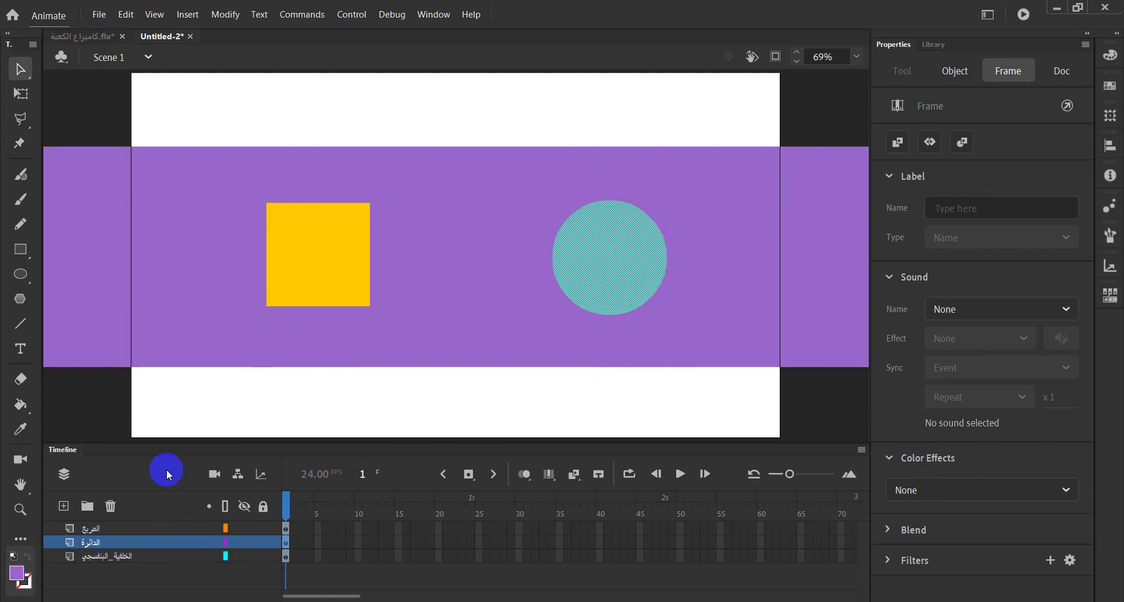
{"action": "left_click", "coordinate": [98, 531]}
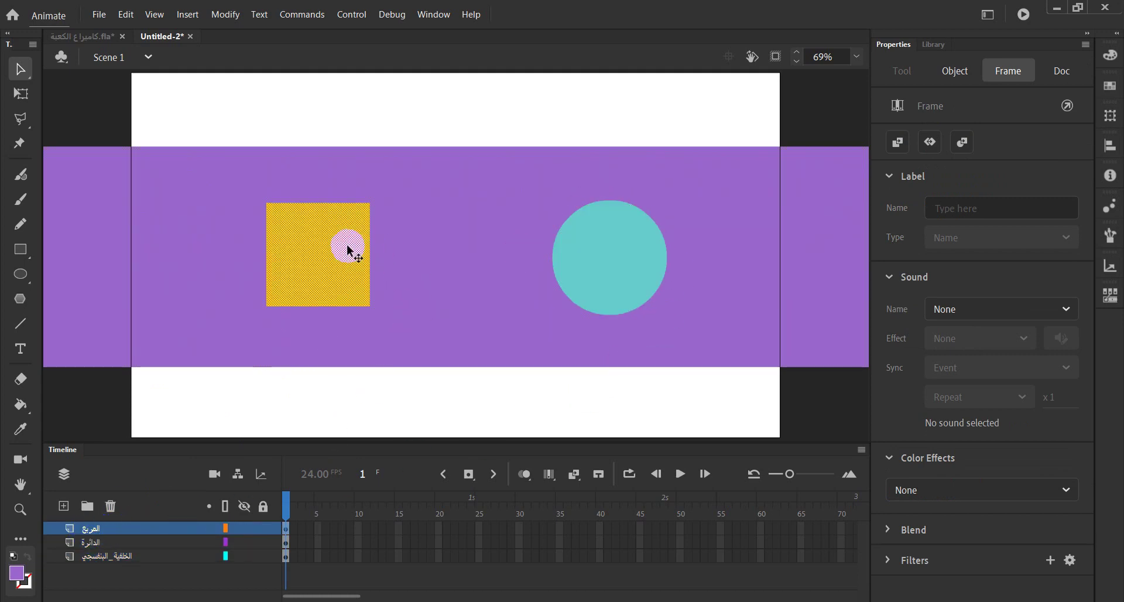
{"action": "left_click", "coordinate": [501, 419]}
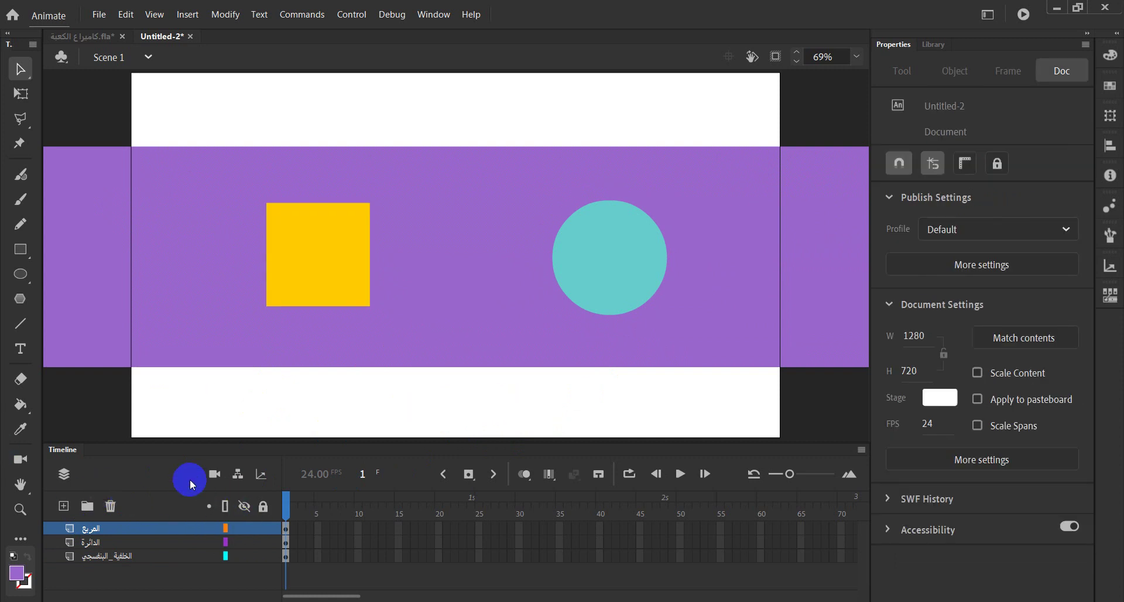
Step: Find the Camera tool, add a camera layer to the scene with it, and dismiss the extra tools list
{"action": "left_click", "coordinate": [19, 538]}
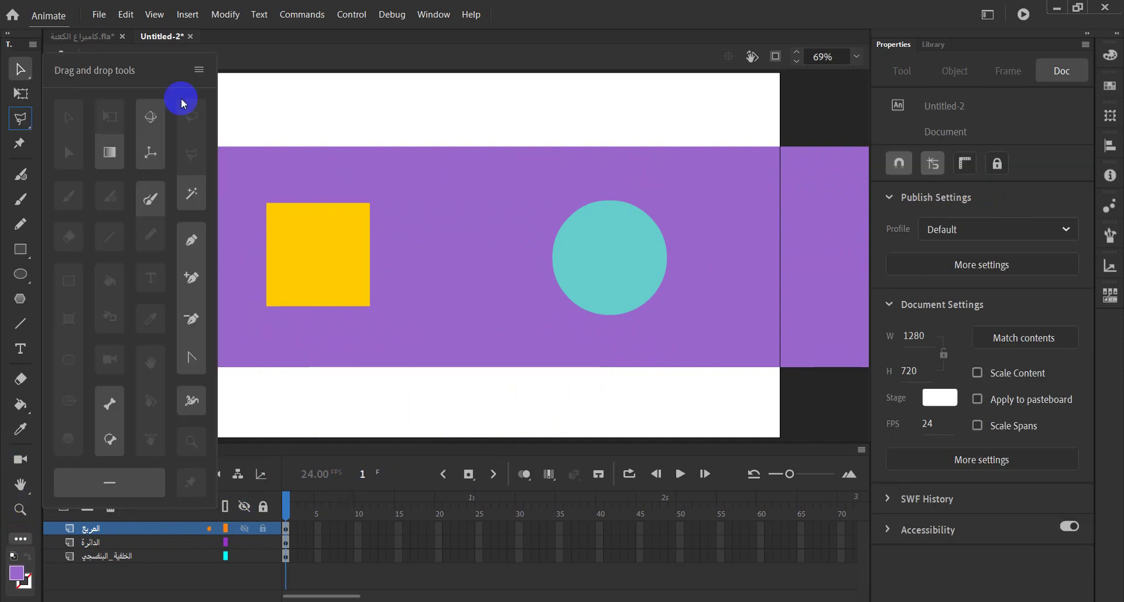
{"action": "left_click", "coordinate": [19, 537]}
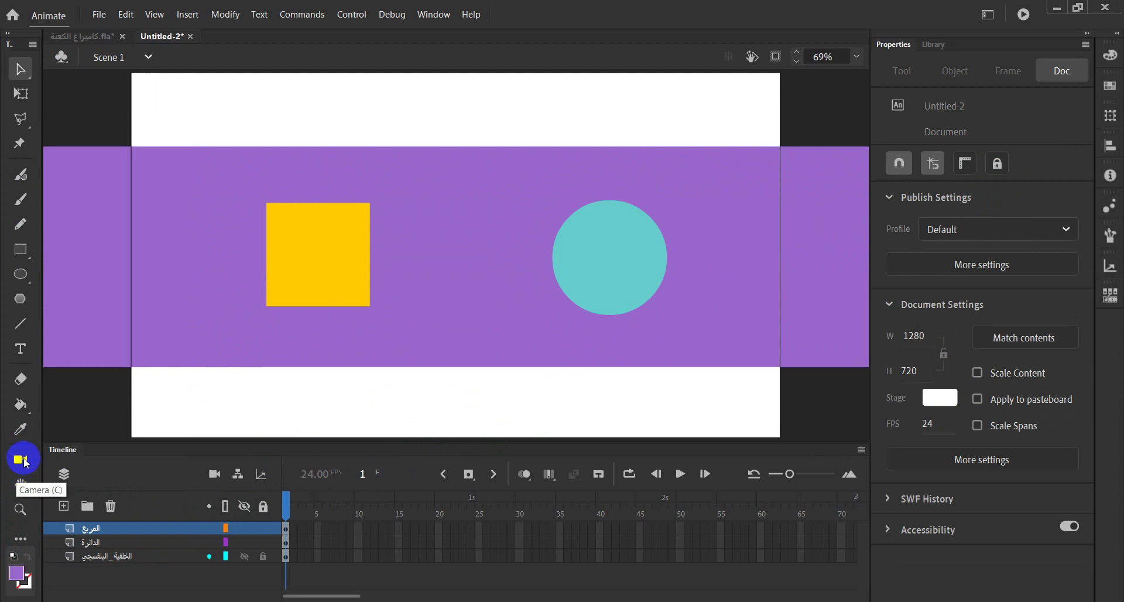
{"action": "left_click", "coordinate": [21, 538]}
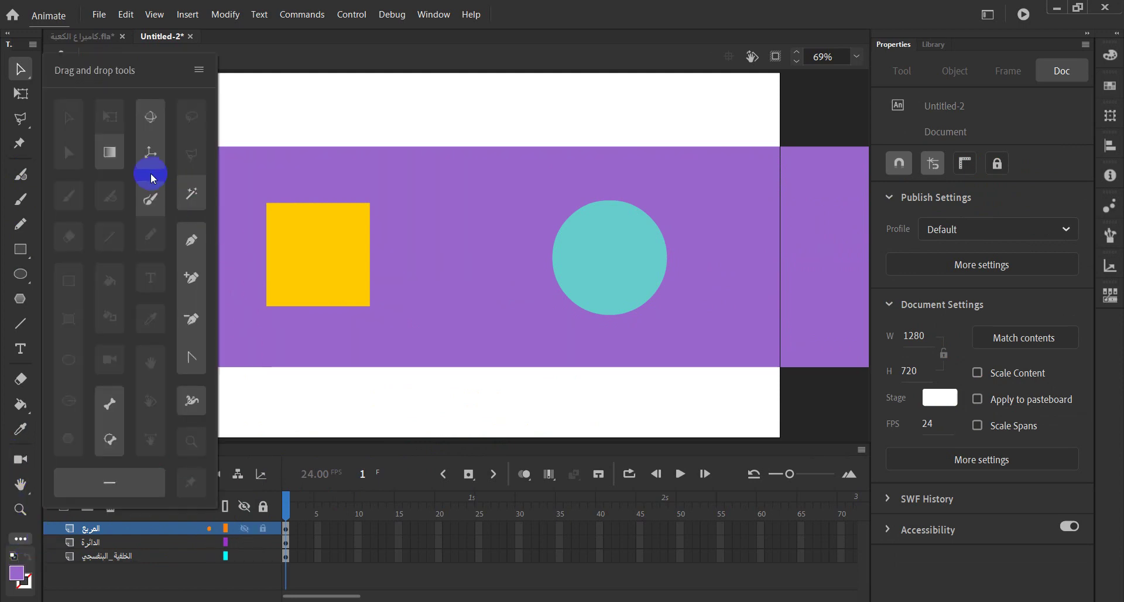
{"action": "key", "text": "c"}
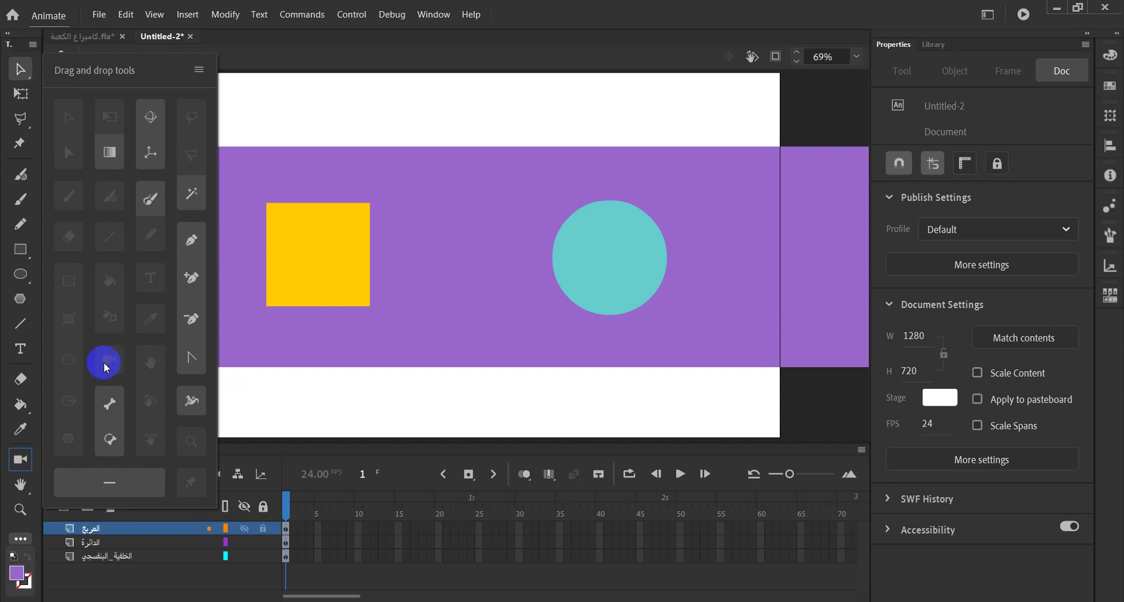
{"action": "left_click_drag", "start_coordinate": [108, 363], "coordinate": [27, 466]}
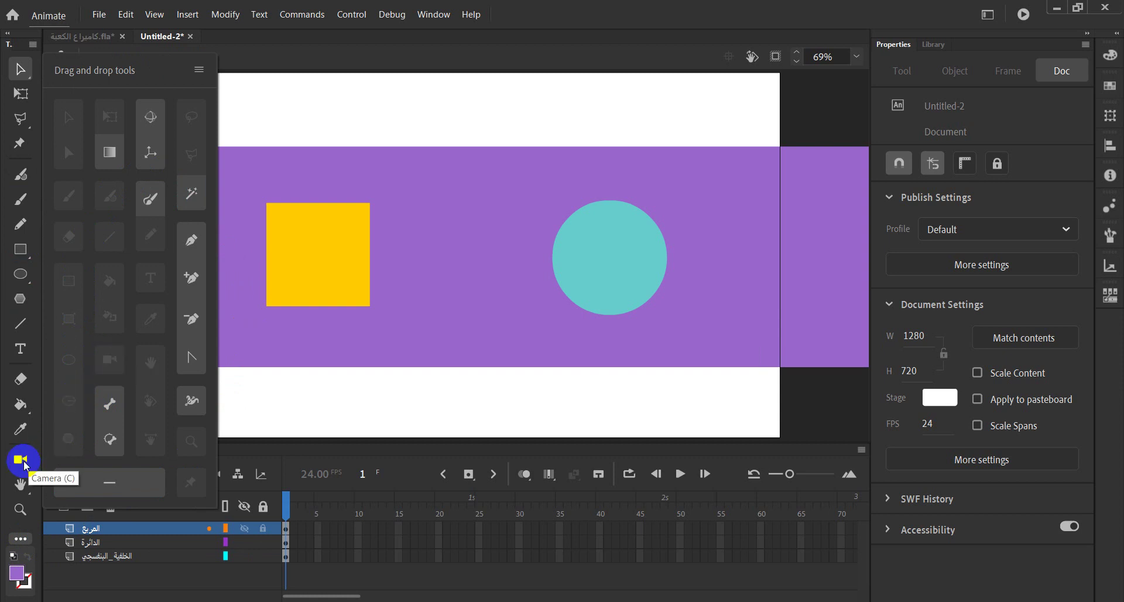
{"action": "left_click", "coordinate": [22, 461]}
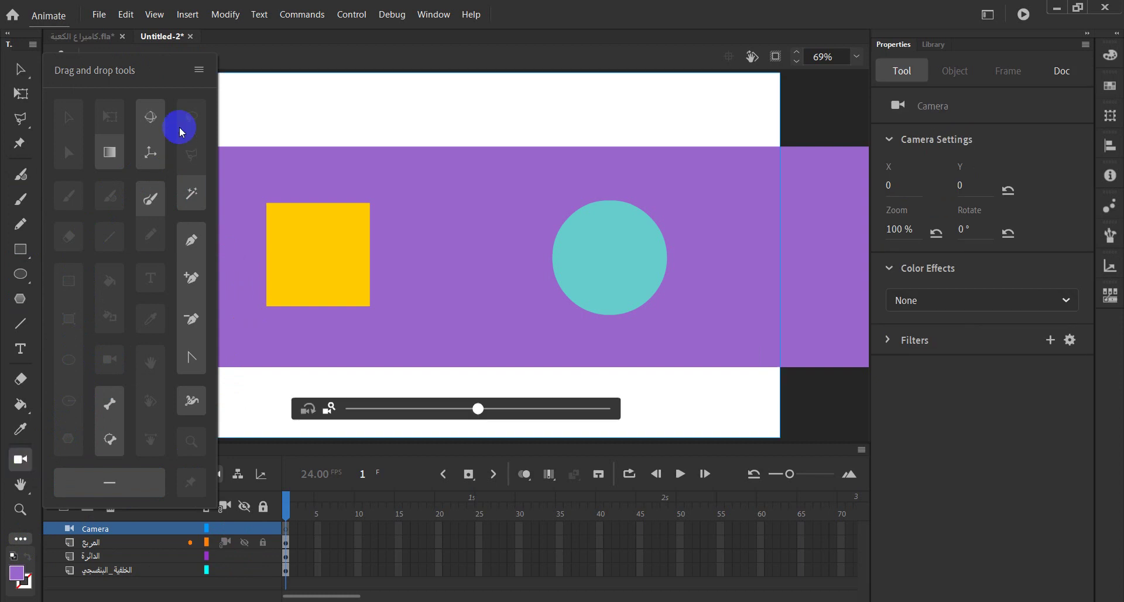
{"action": "left_click", "coordinate": [198, 71]}
{"action": "left_click", "coordinate": [237, 119]}
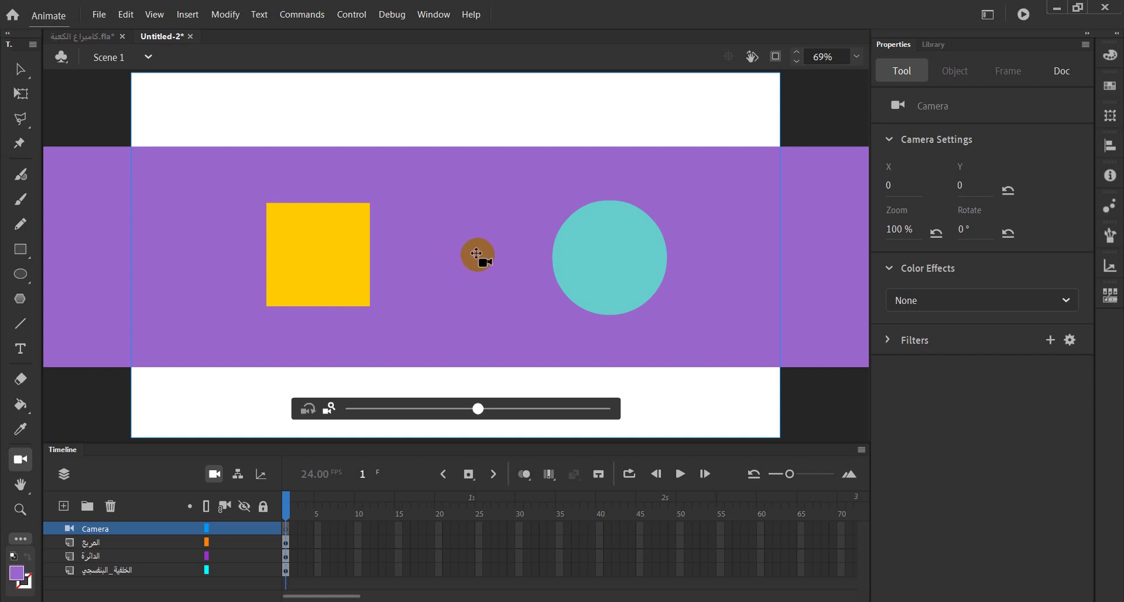
Step: Pan the camera freehand to about X 26, Y 14, keeping the square and circle on stage
{"action": "left_click_drag", "start_coordinate": [477, 253], "coordinate": [391, 299]}
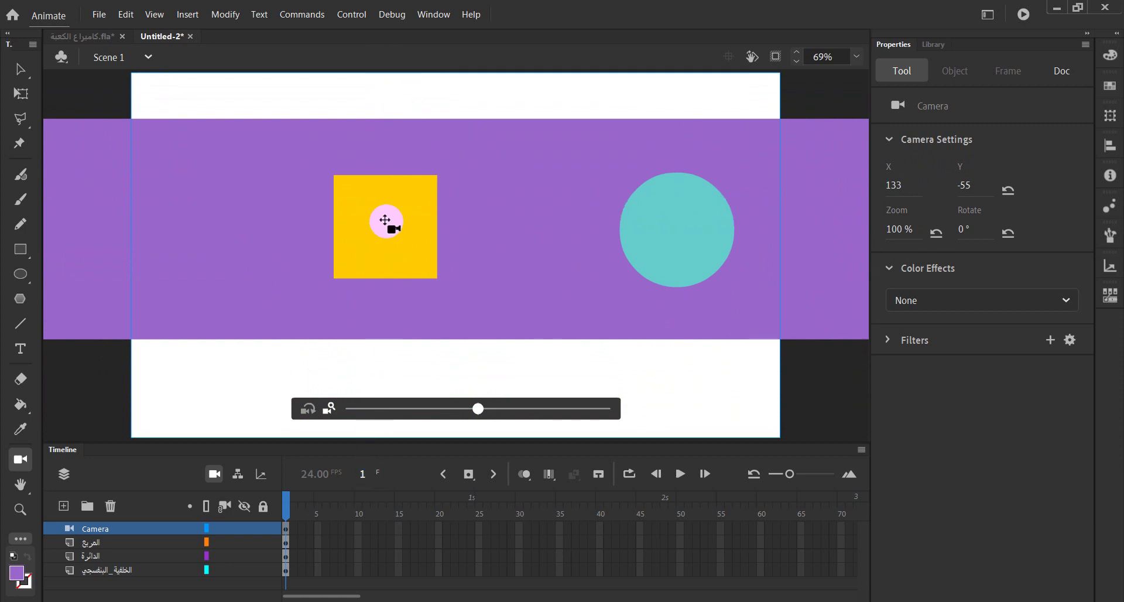
{"action": "left_click_drag", "start_coordinate": [385, 220], "coordinate": [386, 255]}
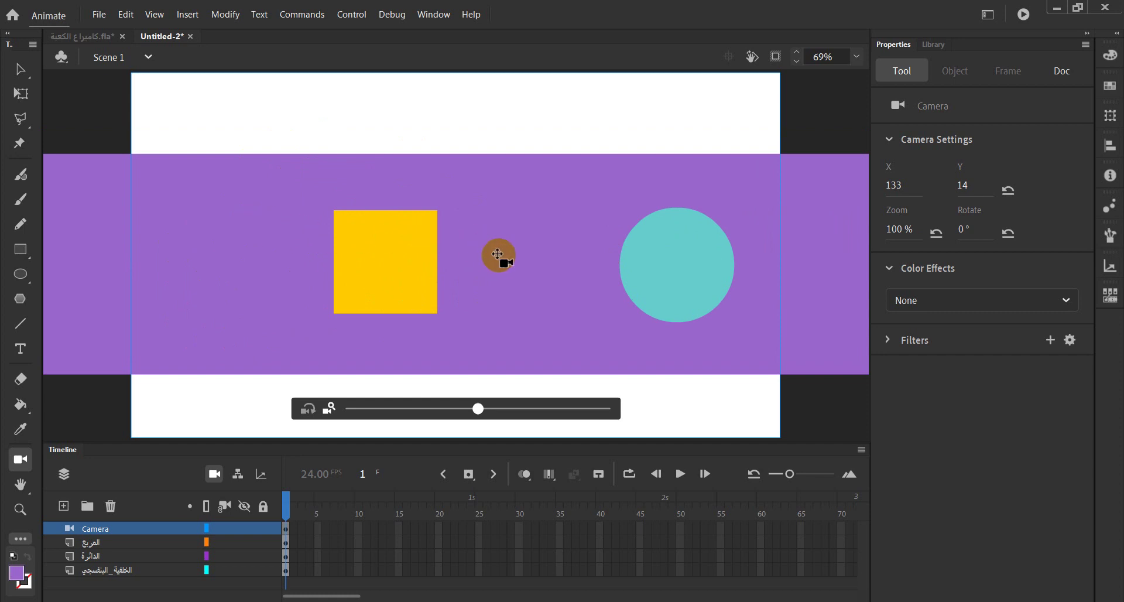
{"action": "left_click_drag", "start_coordinate": [497, 253], "coordinate": [553, 258]}
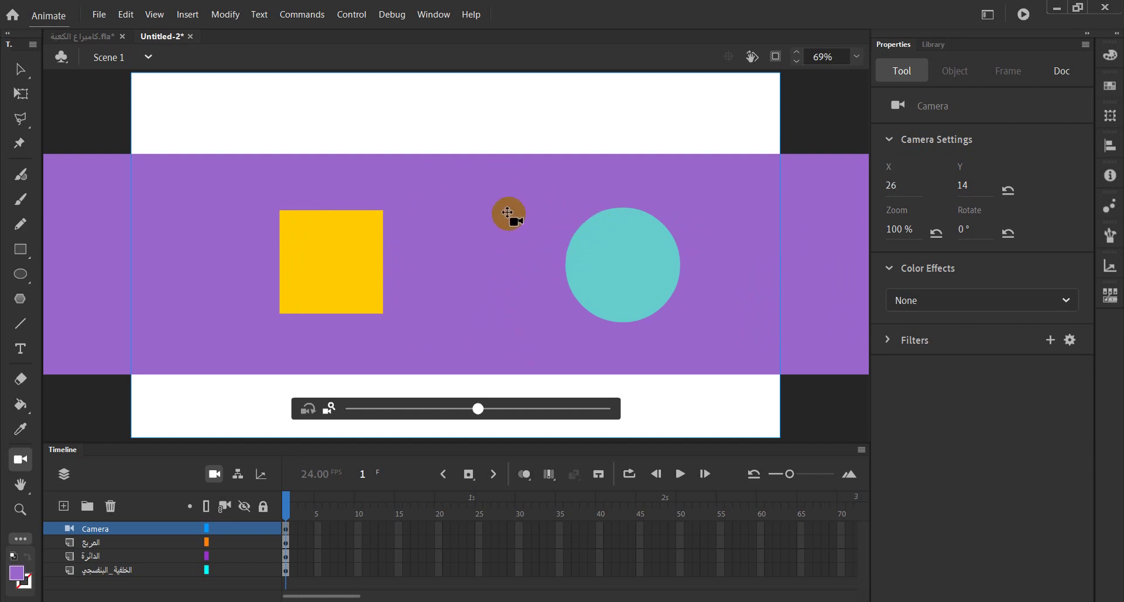
Step: Switch the camera control to zoom, zoom in slightly, and bring the zoom to about 99%
{"action": "left_click", "coordinate": [331, 410]}
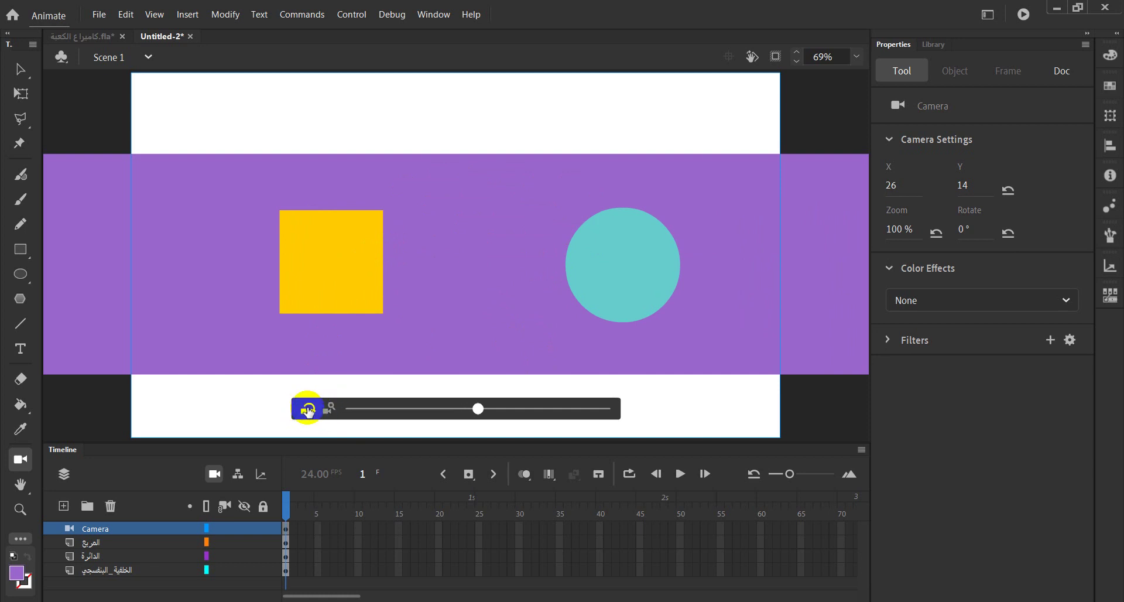
{"action": "left_click", "coordinate": [326, 417]}
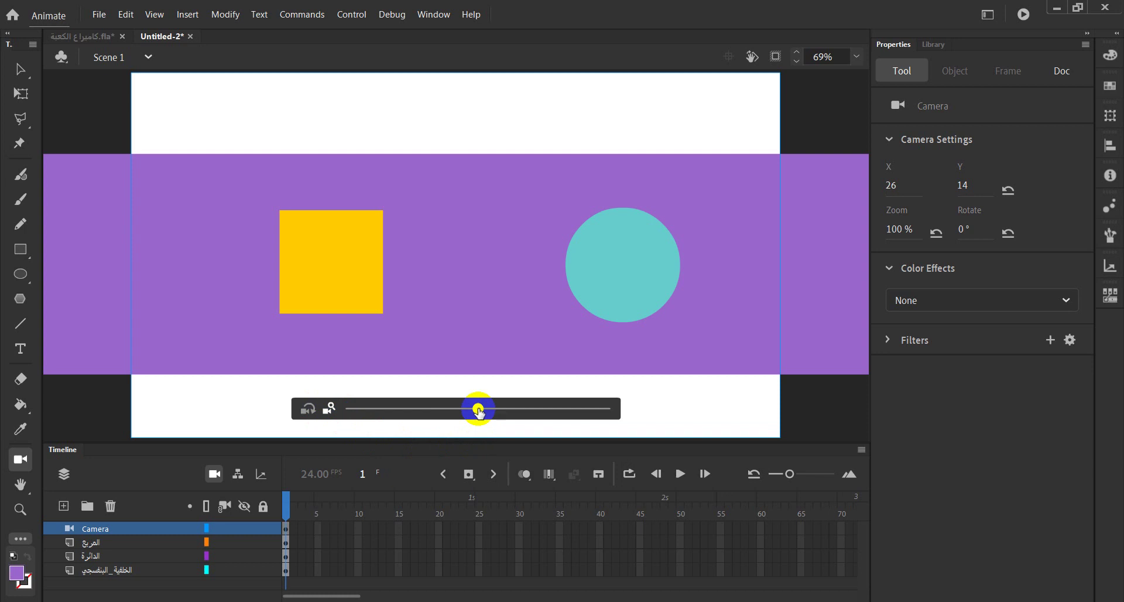
{"action": "left_click_drag", "start_coordinate": [478, 411], "coordinate": [485, 411]}
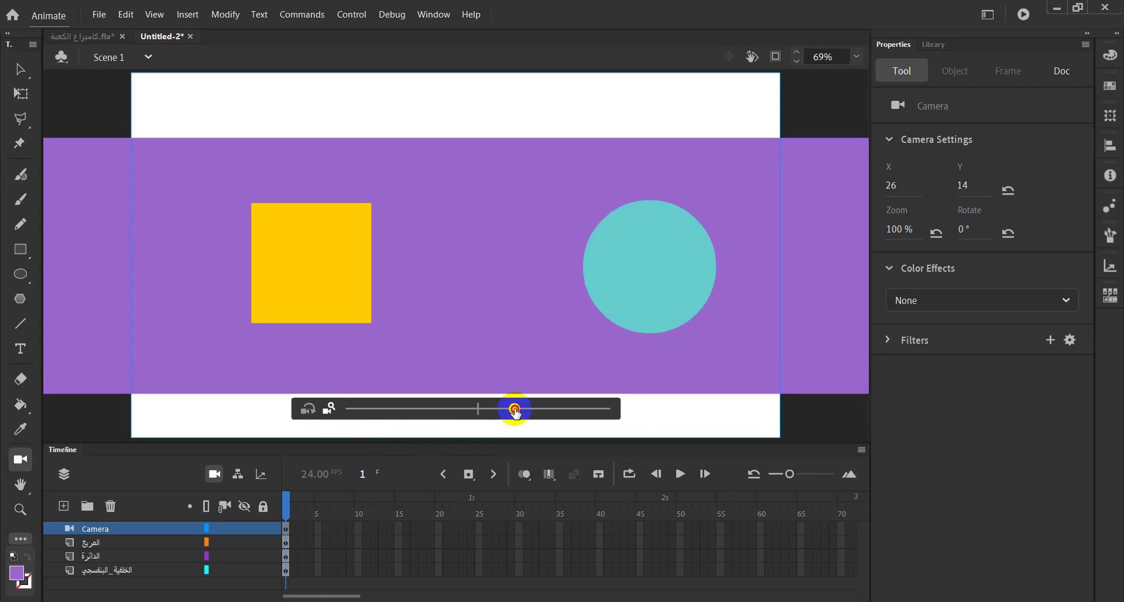
{"action": "left_click_drag", "start_coordinate": [515, 410], "coordinate": [476, 414]}
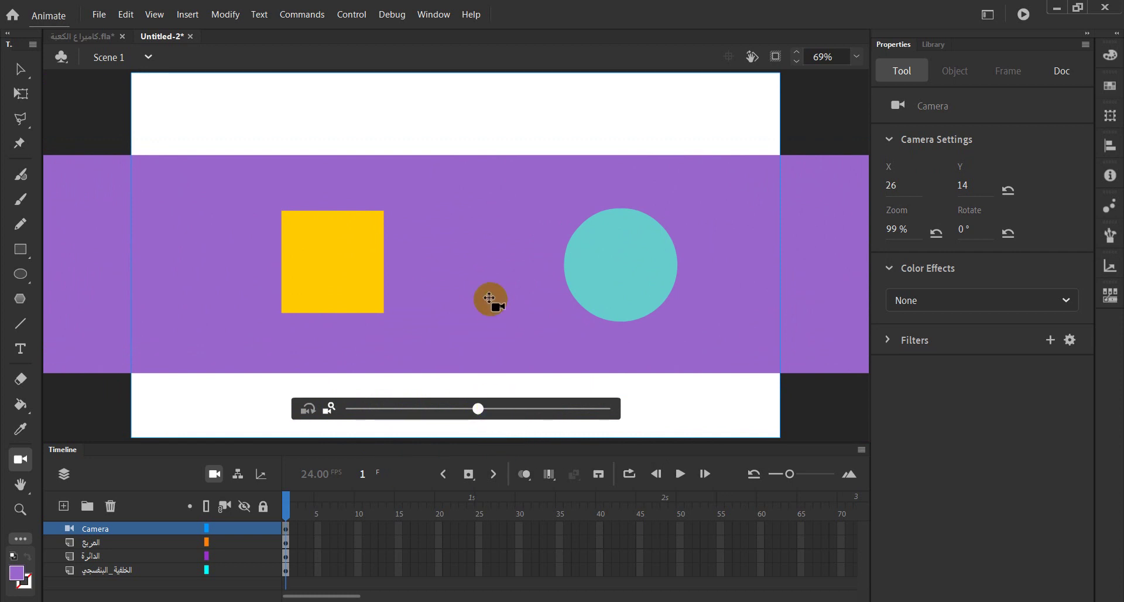
Step: Zoom the camera in repeatedly to about 791%
{"action": "left_click", "coordinate": [480, 410]}
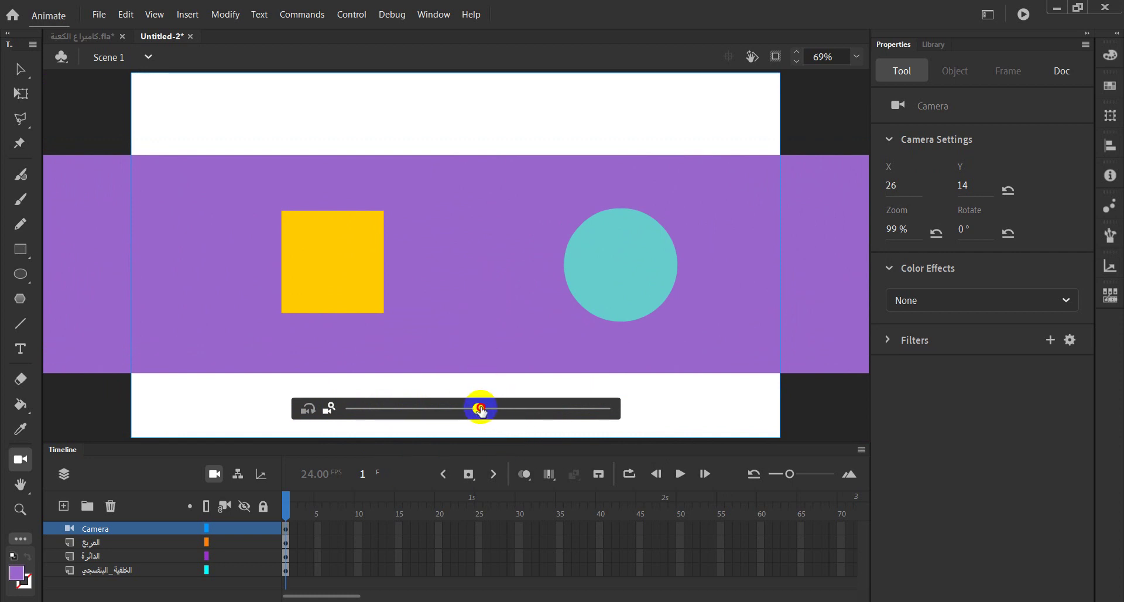
{"action": "left_click_drag", "start_coordinate": [480, 409], "coordinate": [616, 411]}
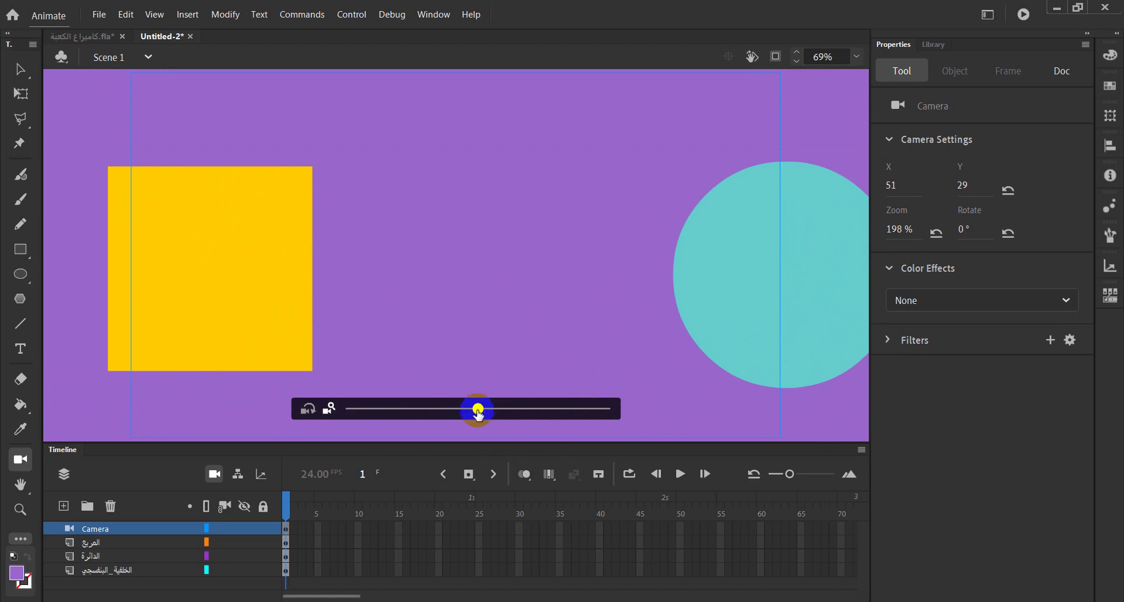
{"action": "left_click_drag", "start_coordinate": [478, 413], "coordinate": [621, 410]}
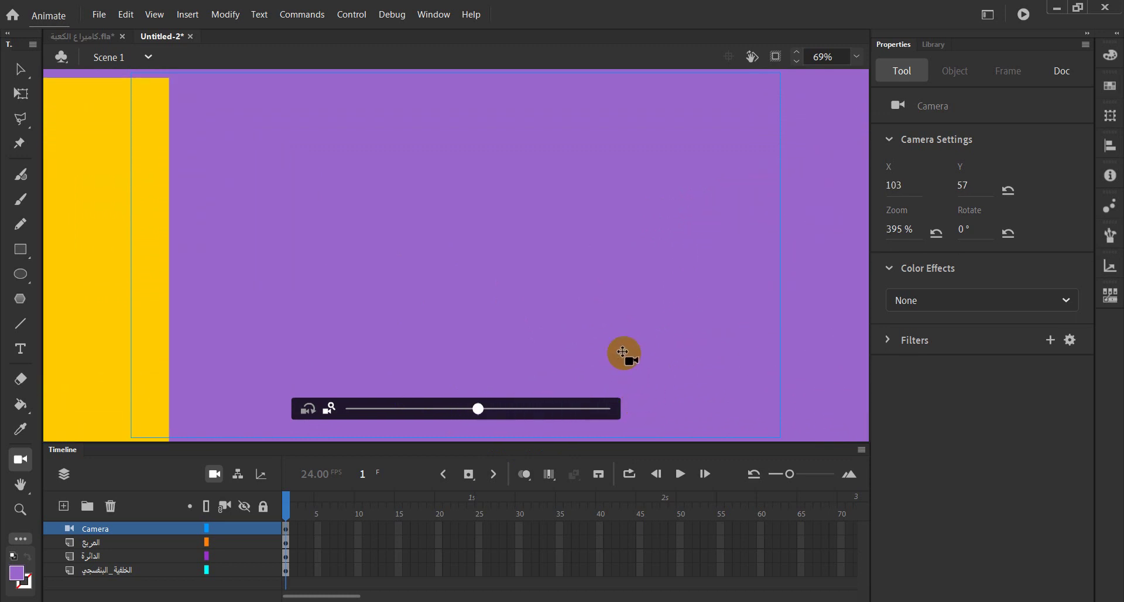
{"action": "left_click_drag", "start_coordinate": [478, 408], "coordinate": [636, 406]}
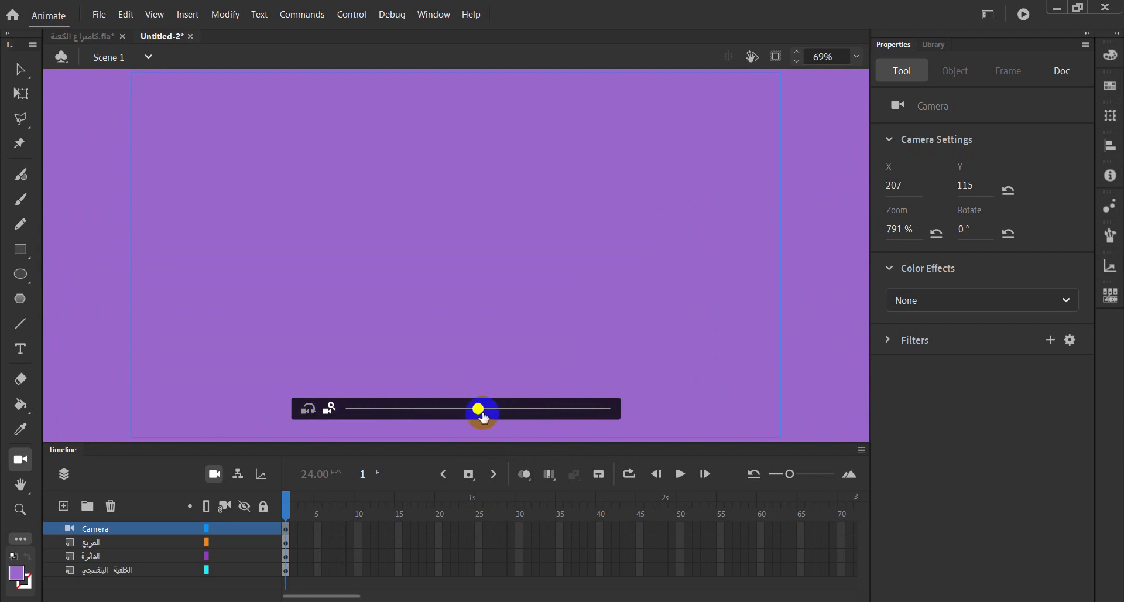
Step: Zoom the camera back out in stages to about 99%
{"action": "left_click_drag", "start_coordinate": [477, 410], "coordinate": [345, 421]}
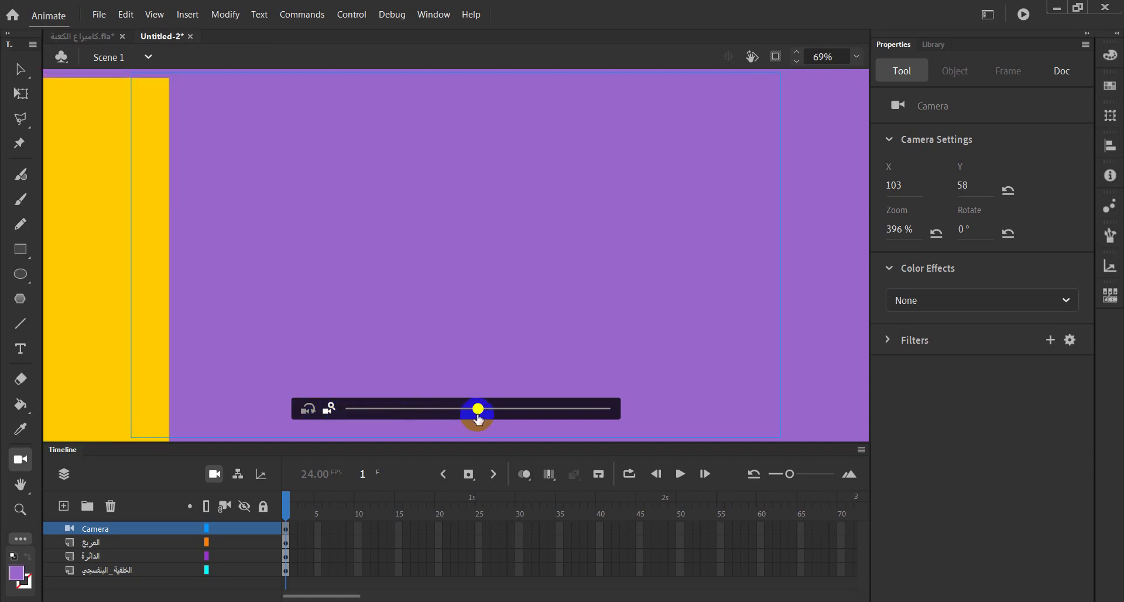
{"action": "left_click_drag", "start_coordinate": [478, 416], "coordinate": [330, 414]}
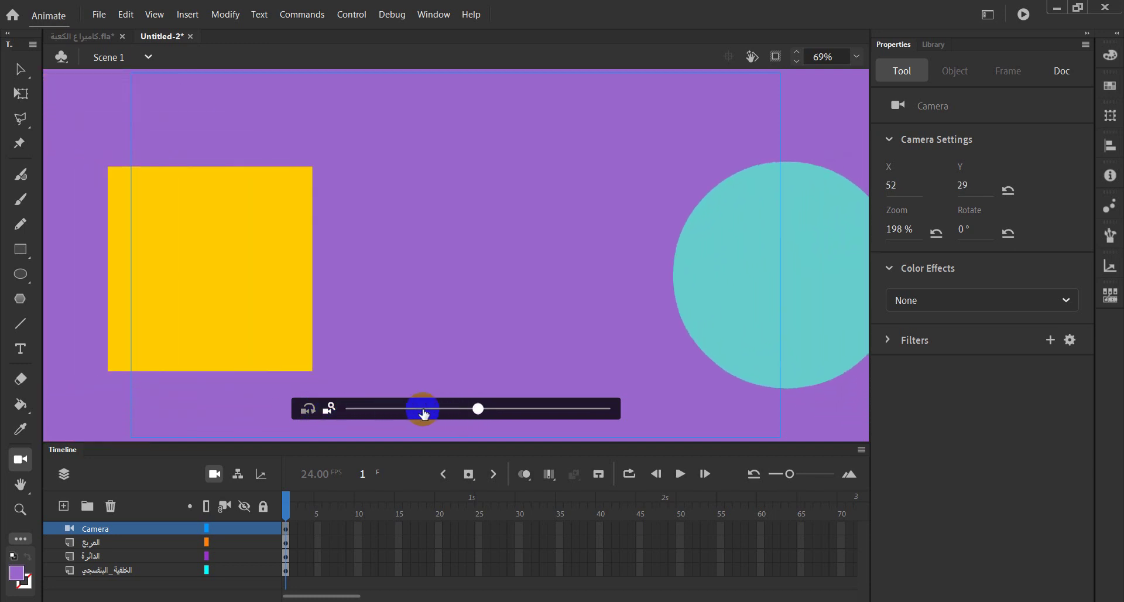
{"action": "left_click_drag", "start_coordinate": [479, 409], "coordinate": [332, 417]}
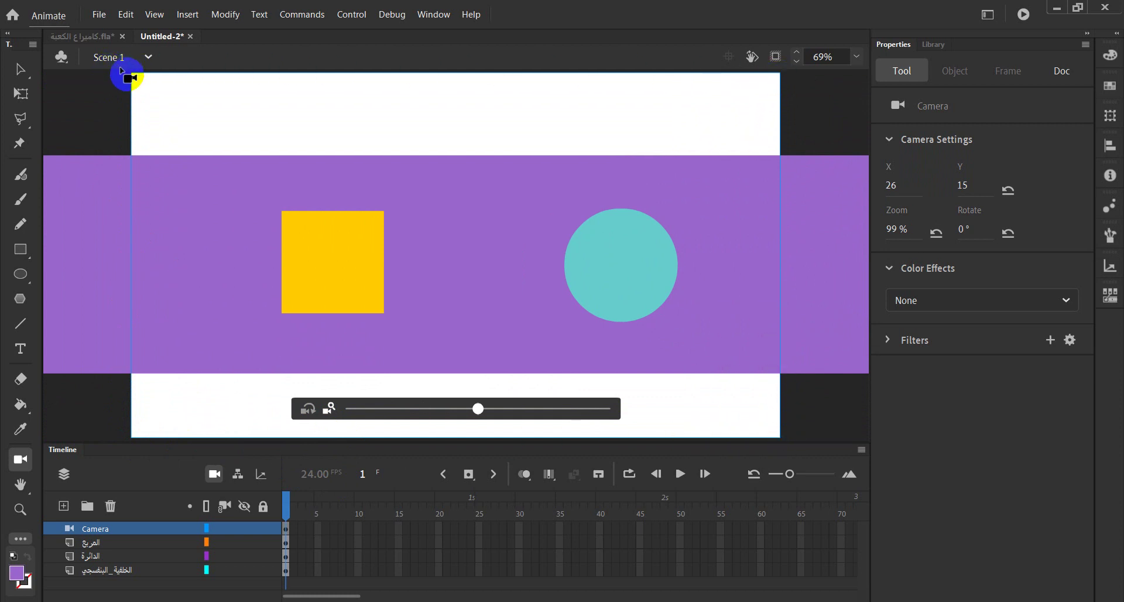
Step: Clip the content outside the stage and adjust the camera zoom to about 101%
{"action": "left_click", "coordinate": [776, 59]}
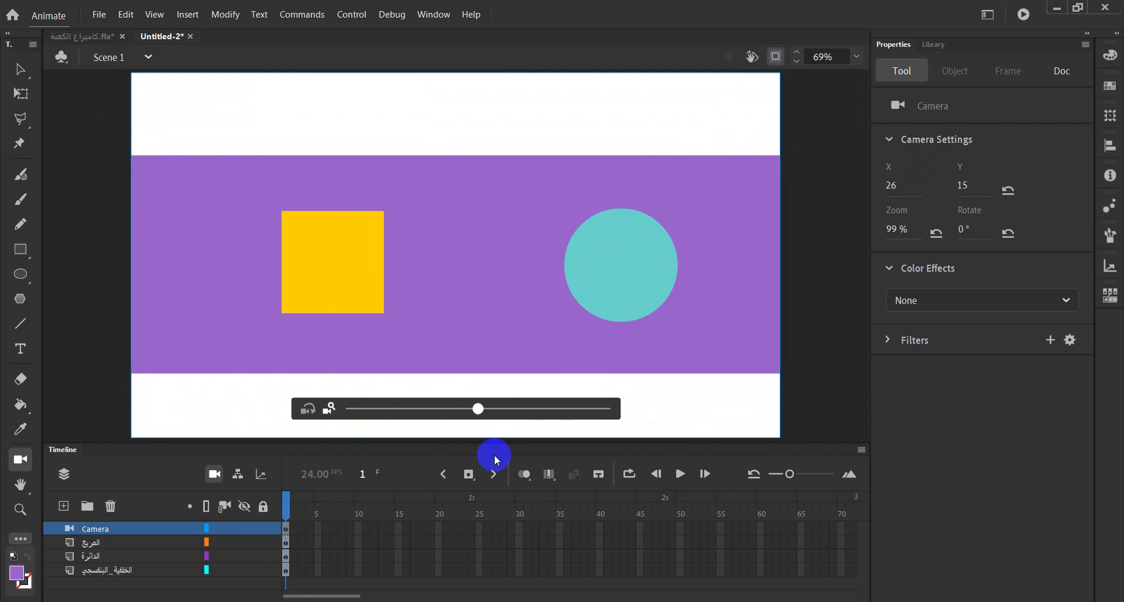
{"action": "mouse_move", "coordinate": [477, 408]}
{"action": "left_mouse_down"}
{"action": "mouse_move", "coordinate": [625, 413]}
{"action": "mouse_move", "coordinate": [284, 414]}
{"action": "mouse_move", "coordinate": [477, 408]}
{"action": "left_mouse_up"}
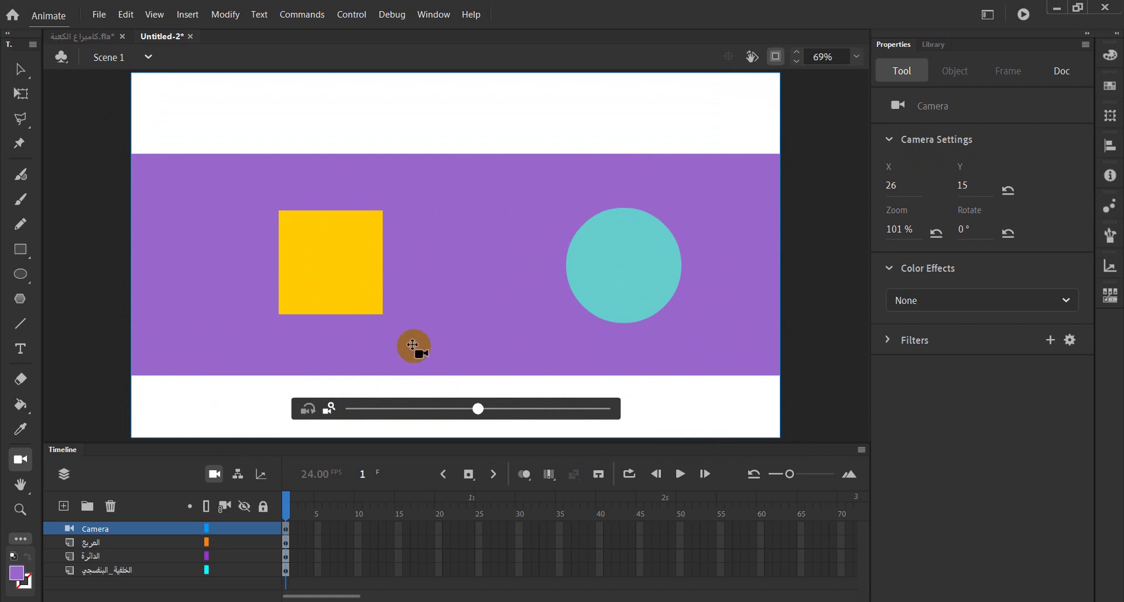
Step: Switch the camera control to rotation, rotate the camera to -30°, and return it to 0°
{"action": "left_click", "coordinate": [309, 410]}
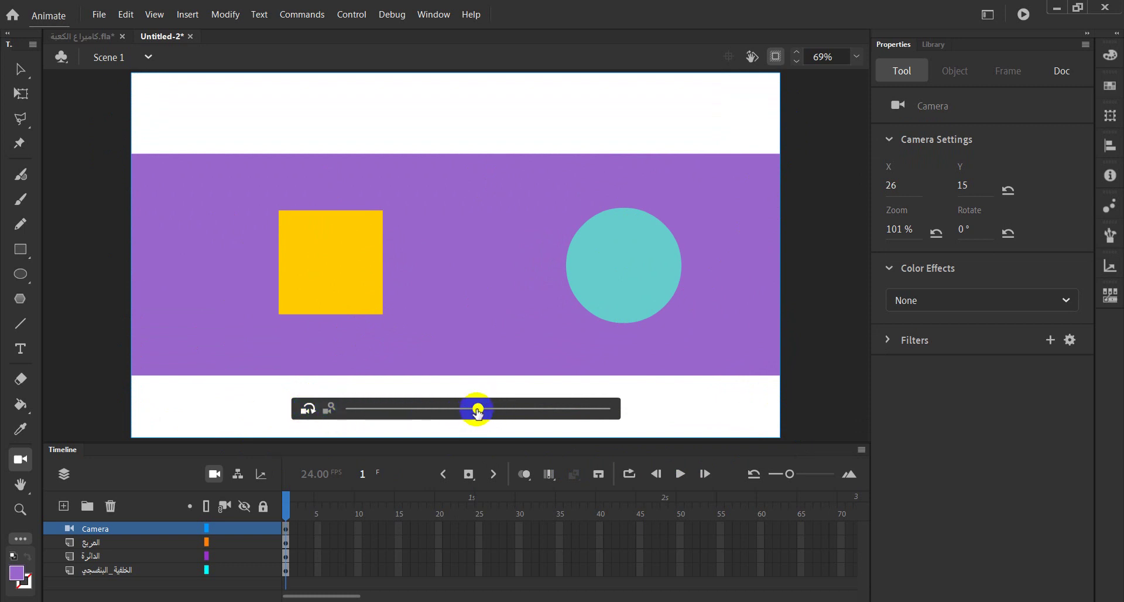
{"action": "left_click_drag", "start_coordinate": [481, 411], "coordinate": [619, 409]}
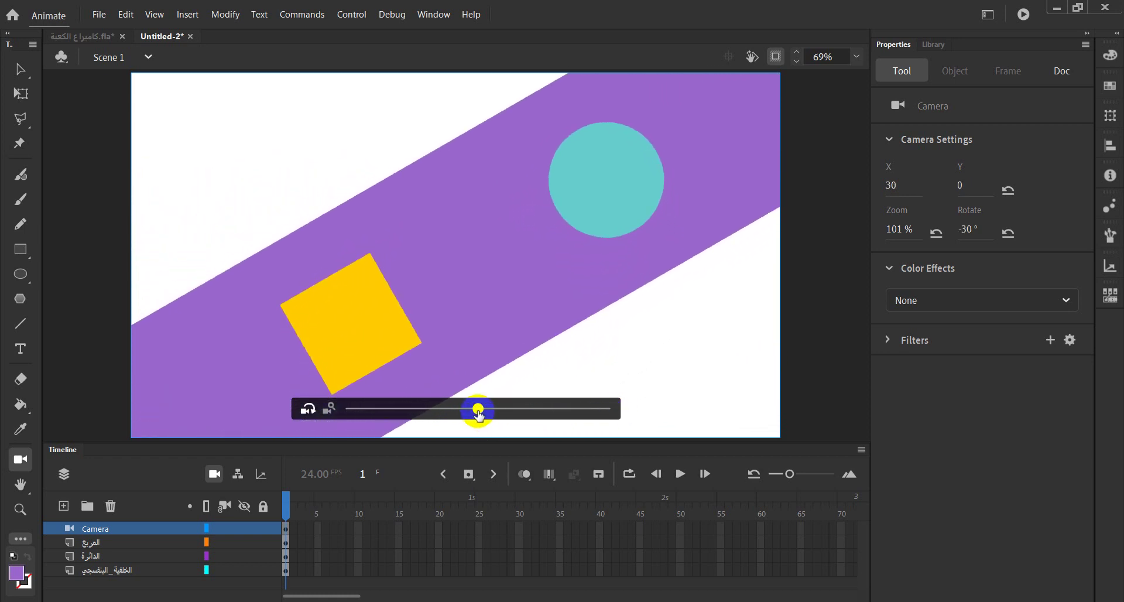
{"action": "left_click_drag", "start_coordinate": [478, 411], "coordinate": [338, 410]}
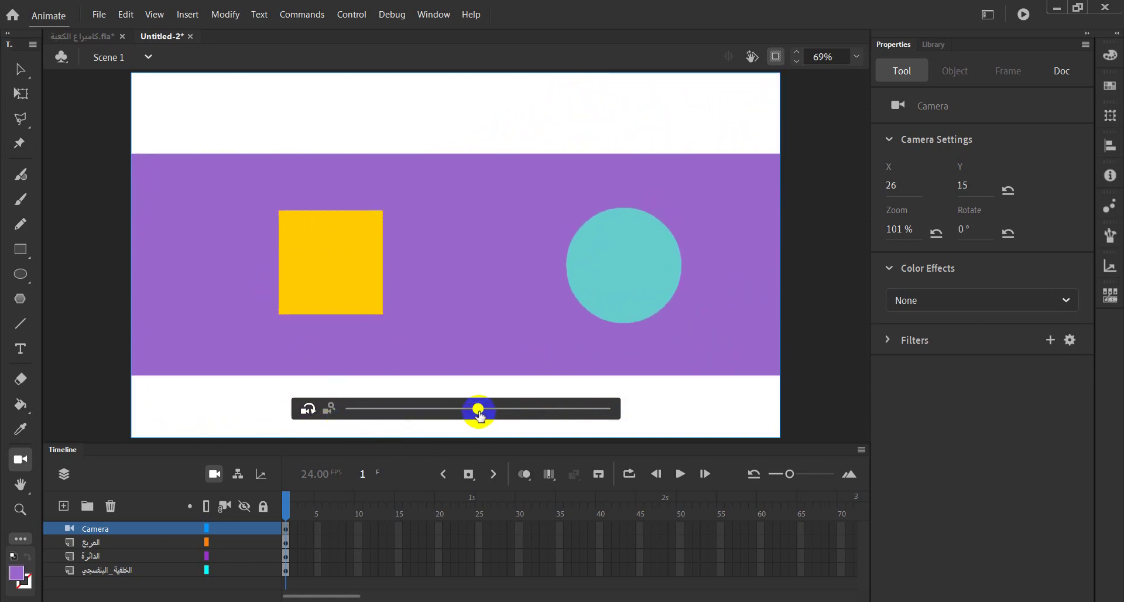
Step: Try rotating the camera in the opposite direction to about 50°, and undo the rotations
{"action": "left_click_drag", "start_coordinate": [480, 416], "coordinate": [326, 421]}
{"action": "left_click", "coordinate": [529, 408]}
{"action": "left_click_drag", "start_coordinate": [474, 409], "coordinate": [398, 423]}
{"action": "key", "text": "ctrl+z"}
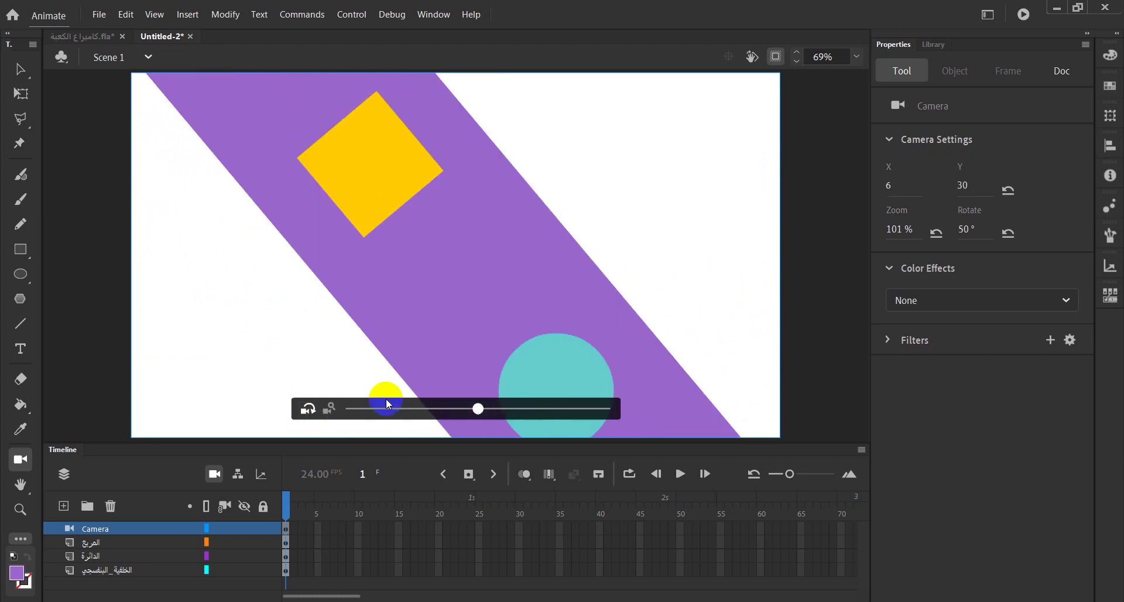
{"action": "key", "text": "ctrl+z"}
{"action": "key", "text": "ctrl+z"}
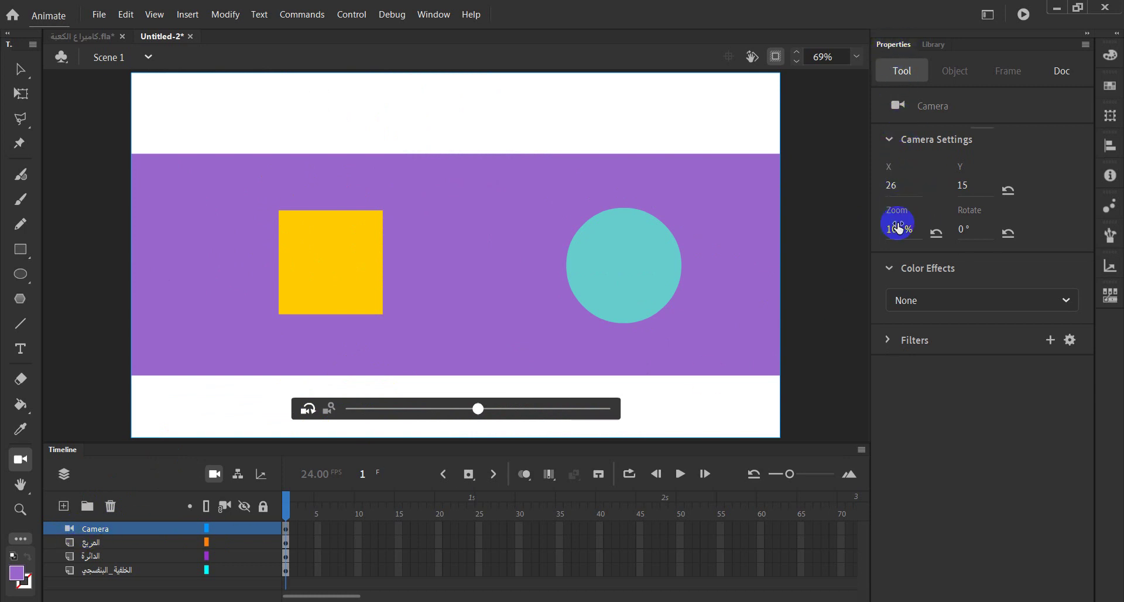
Step: Try adjusting the camera's rotation value and reset the camera rotation
{"action": "left_click_drag", "start_coordinate": [898, 228], "coordinate": [907, 235]}
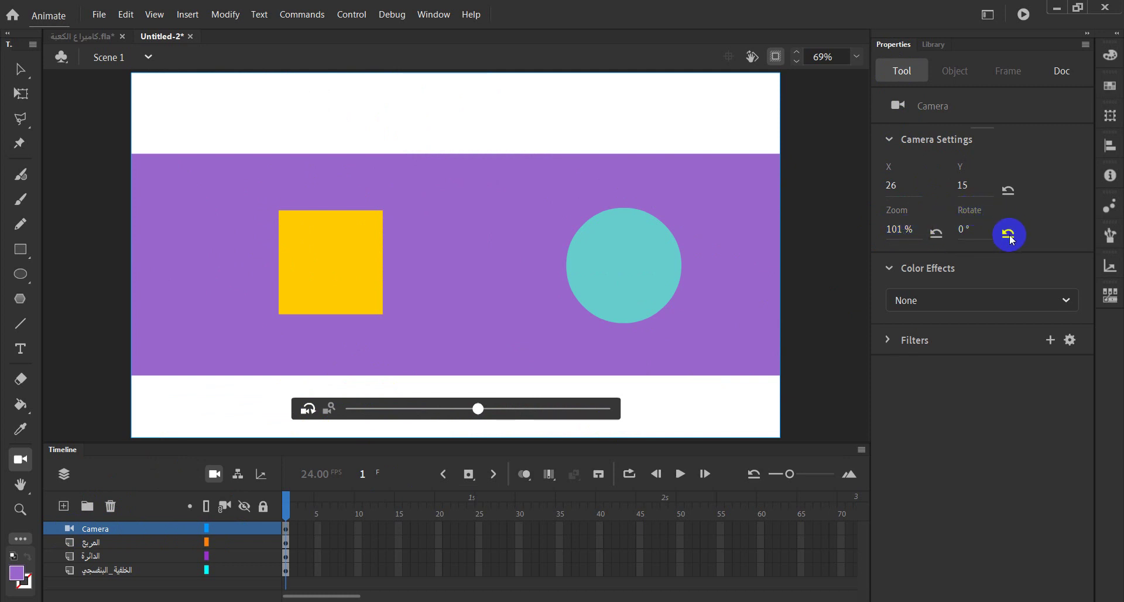
{"action": "left_click", "coordinate": [963, 232]}
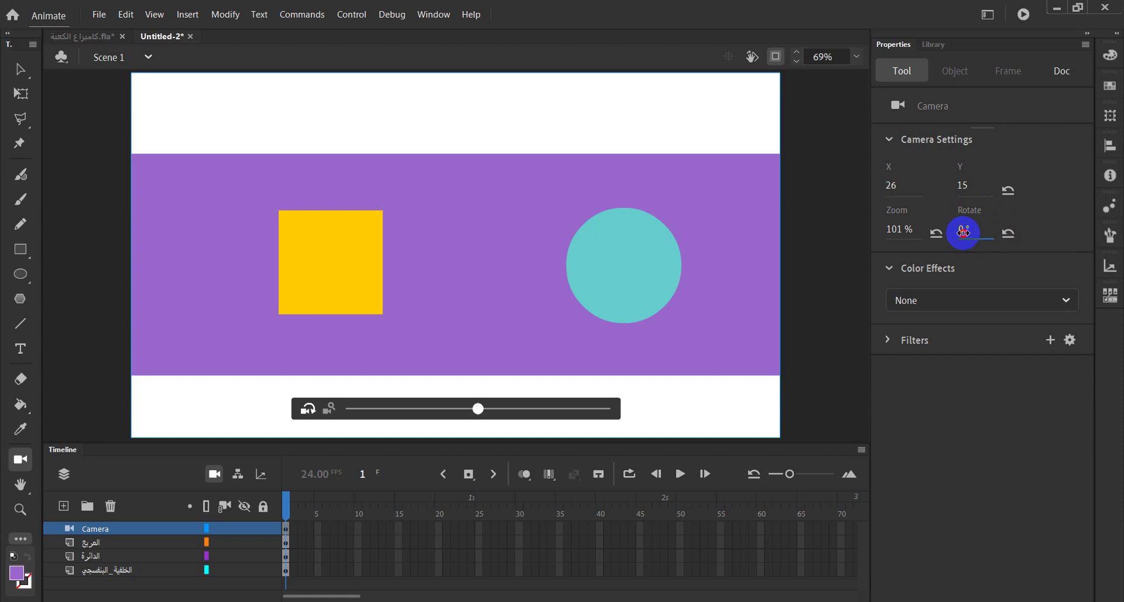
{"action": "left_click_drag", "start_coordinate": [958, 233], "coordinate": [1006, 236]}
{"action": "left_click", "coordinate": [1008, 236]}
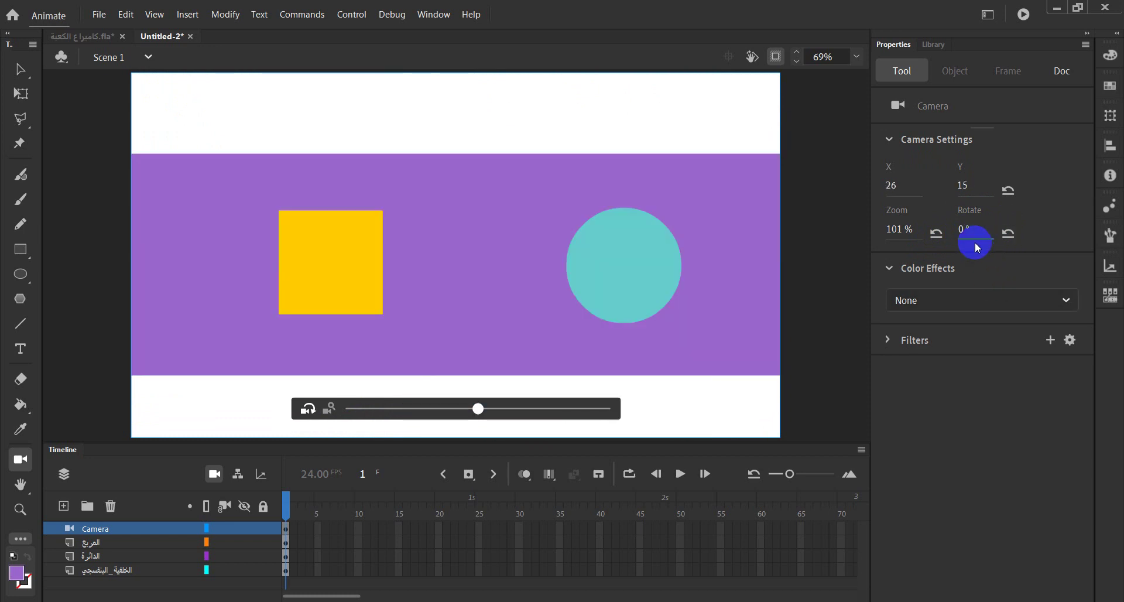
Step: Set the camera rotation to 90° and reset it
{"action": "left_click", "coordinate": [966, 228]}
{"action": "left_click", "coordinate": [1008, 237]}
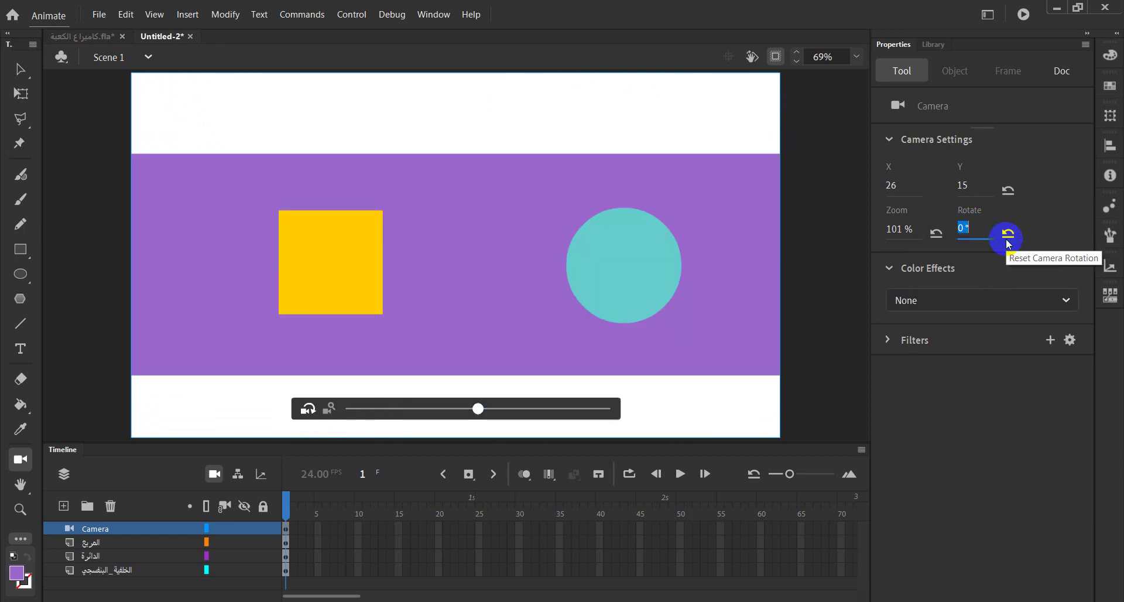
{"action": "key", "text": "Return"}
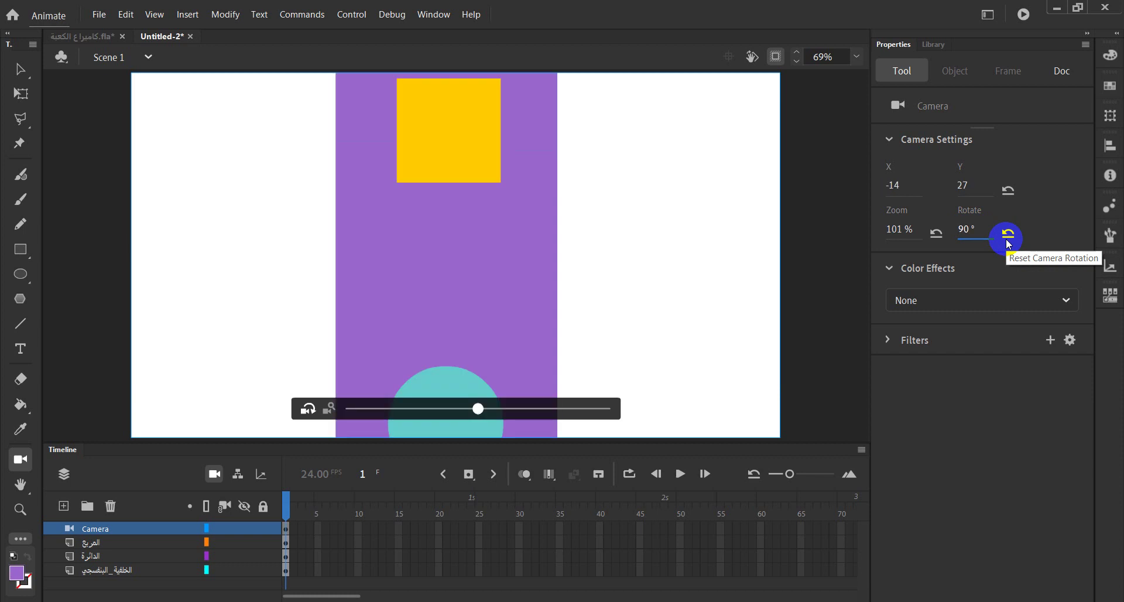
{"action": "left_click", "coordinate": [1008, 237]}
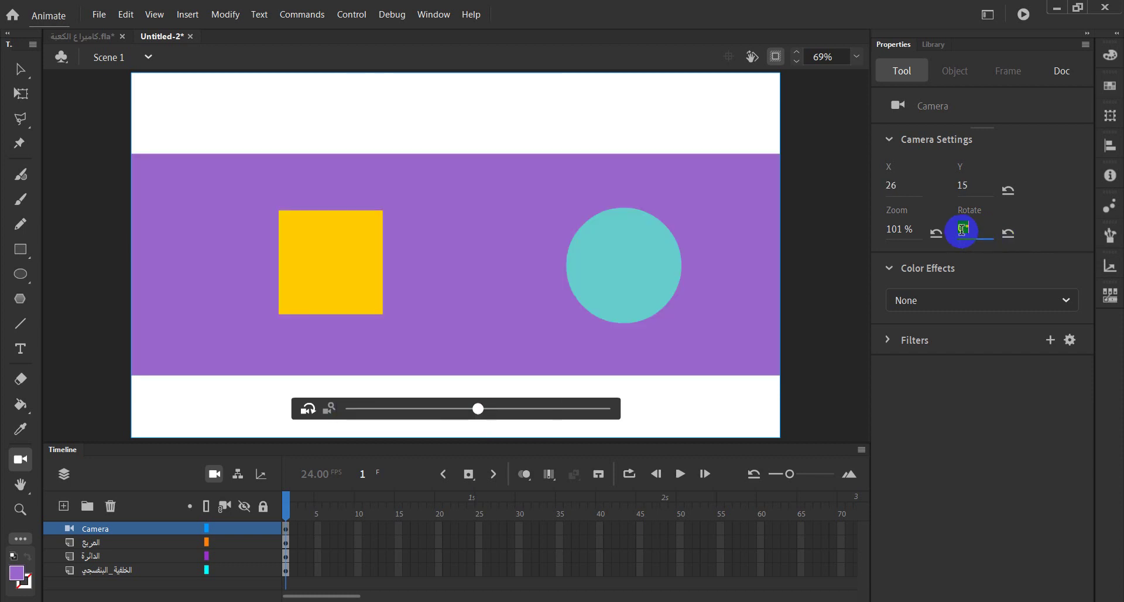
Step: Try a camera rotation of 179° and return the rotation to 0°
{"action": "key", "text": "Return"}
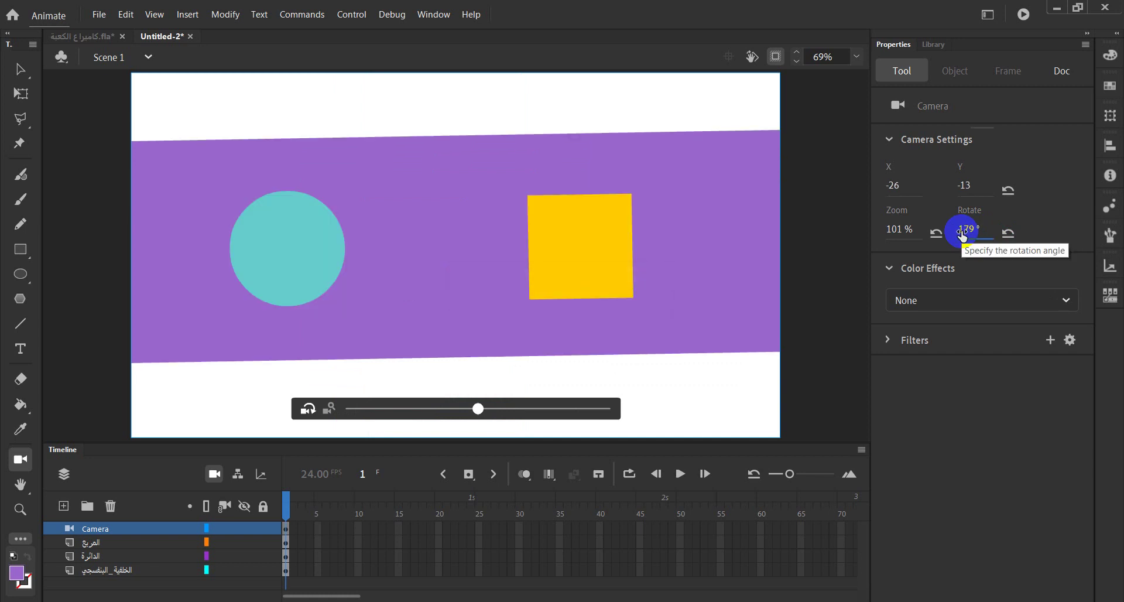
{"action": "left_click", "coordinate": [964, 228]}
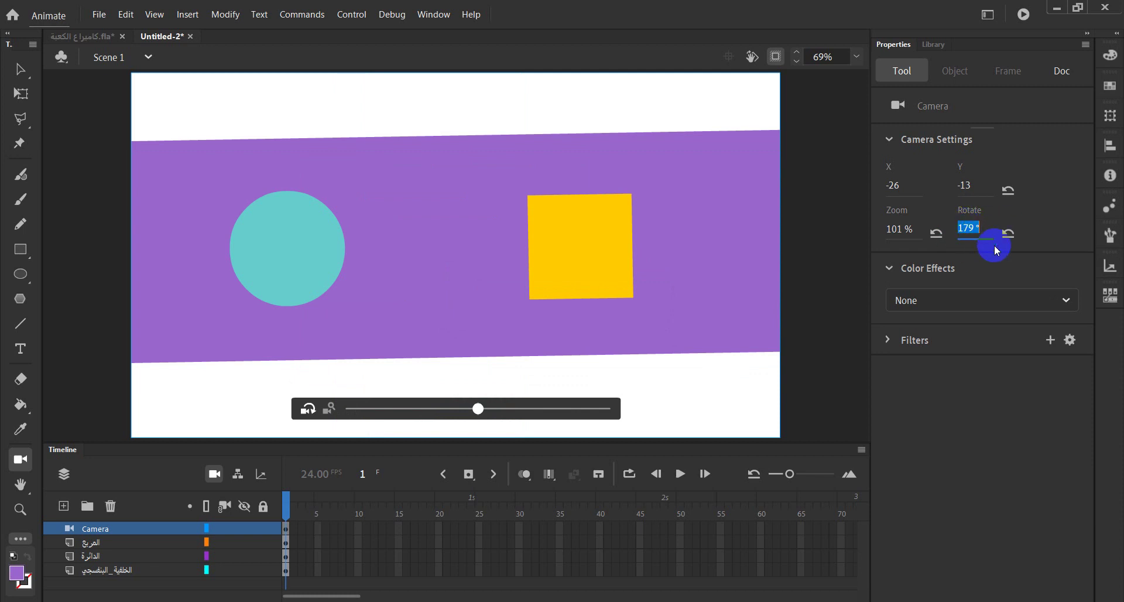
{"action": "type", "text": "0"}
{"action": "key", "text": "Return"}
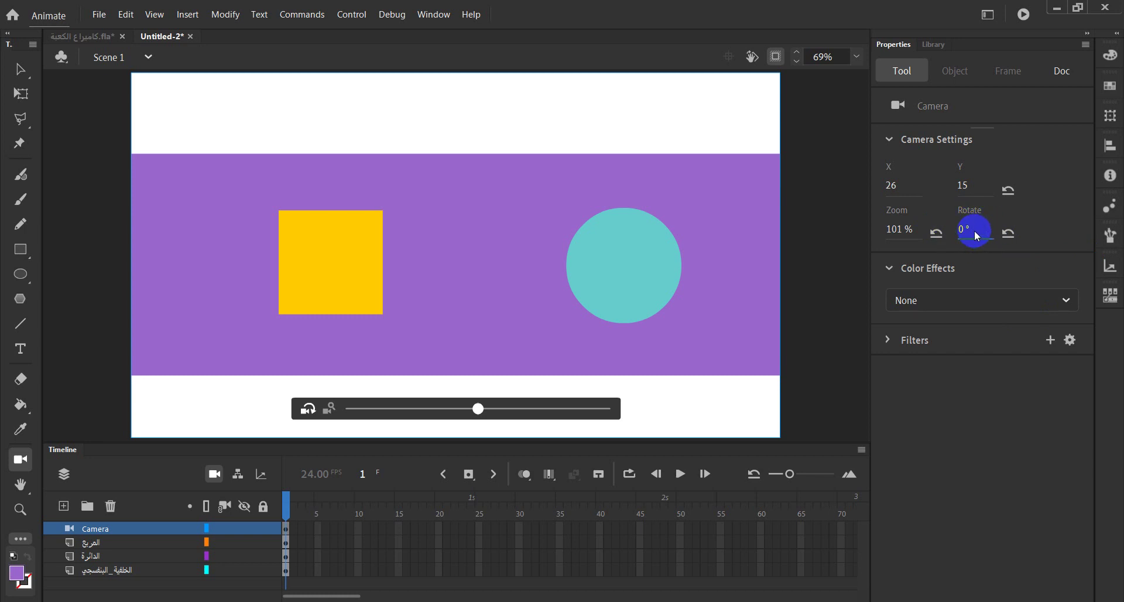
Step: Switch the on-stage camera control back to zoom and reduce the camera zoom to 80%
{"action": "left_click", "coordinate": [329, 410]}
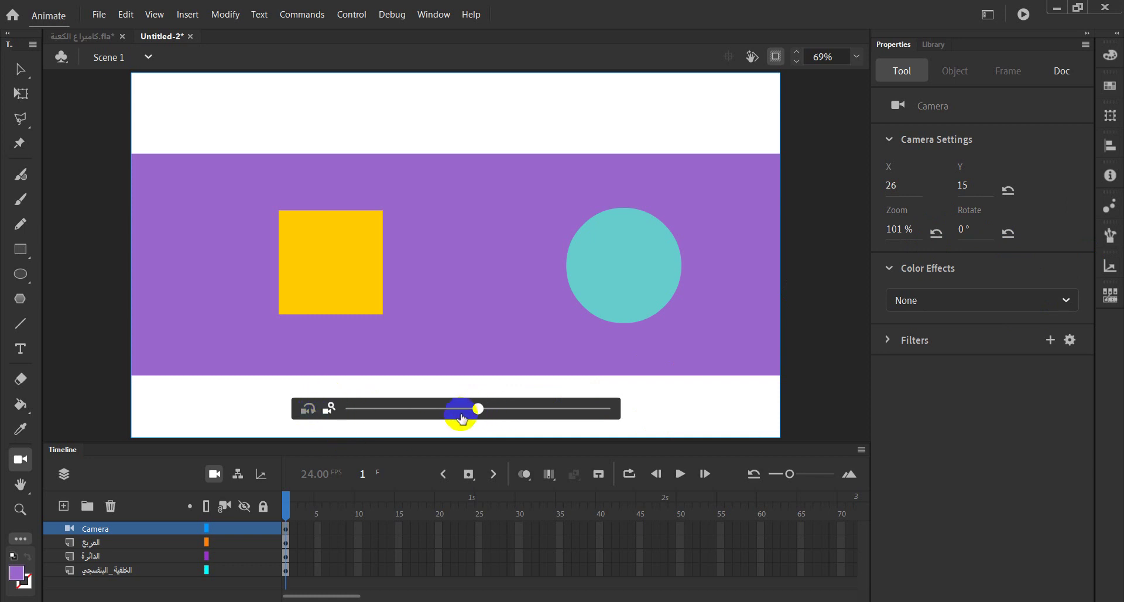
{"action": "left_click", "coordinate": [893, 230]}
{"action": "left_click_drag", "start_coordinate": [893, 229], "coordinate": [852, 229]}
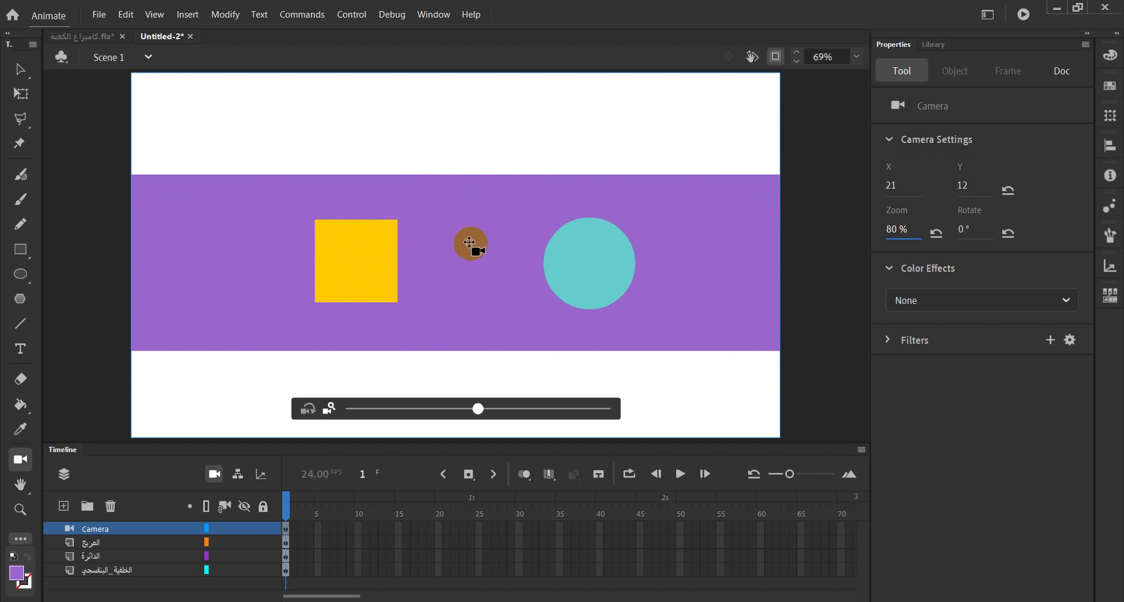
Step: Pan the camera sideways to about X -42, and shift its position values to about X -344 and Y -289
{"action": "left_click_drag", "start_coordinate": [470, 250], "coordinate": [503, 253]}
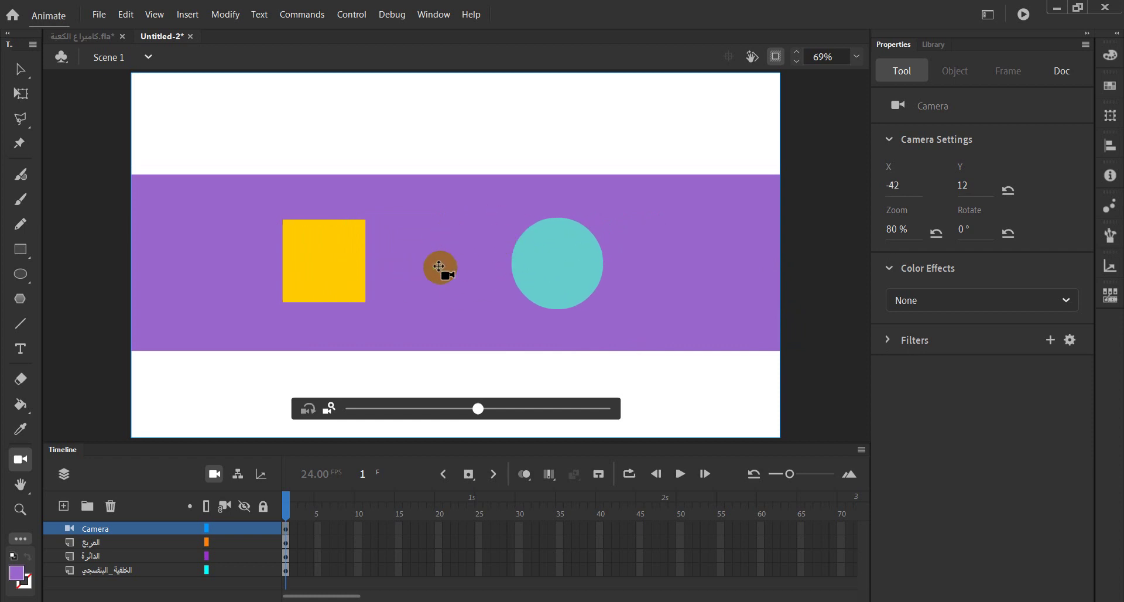
{"action": "left_click", "coordinate": [909, 168]}
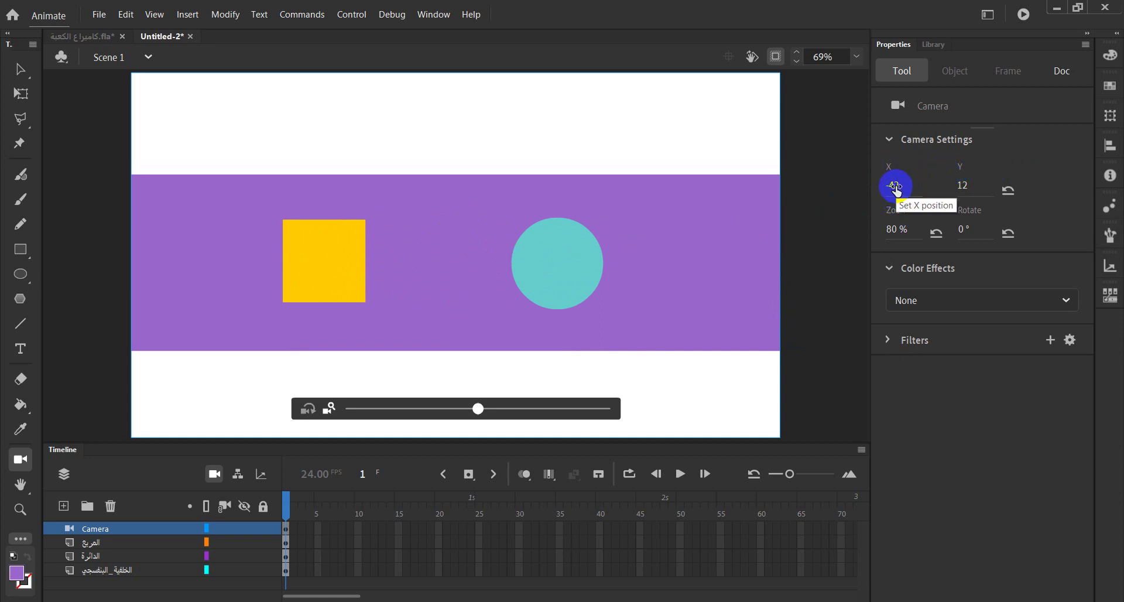
{"action": "left_click_drag", "start_coordinate": [896, 187], "coordinate": [852, 186]}
{"action": "left_click_drag", "start_coordinate": [965, 187], "coordinate": [873, 202]}
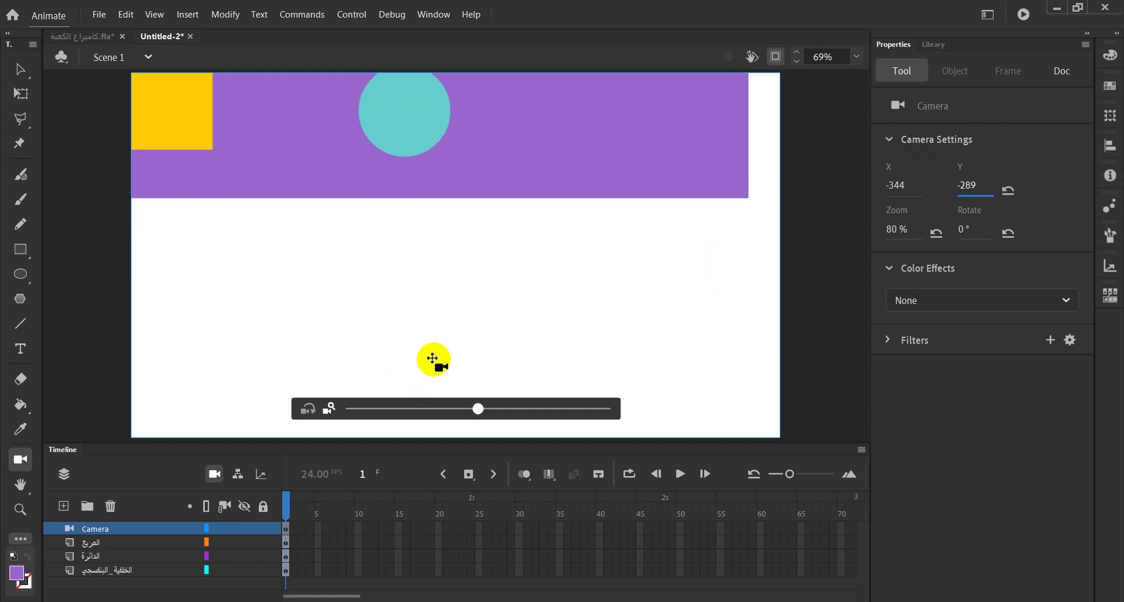
Step: Set the camera's Y position to -102 and its X position to -56
{"action": "left_click", "coordinate": [969, 186]}
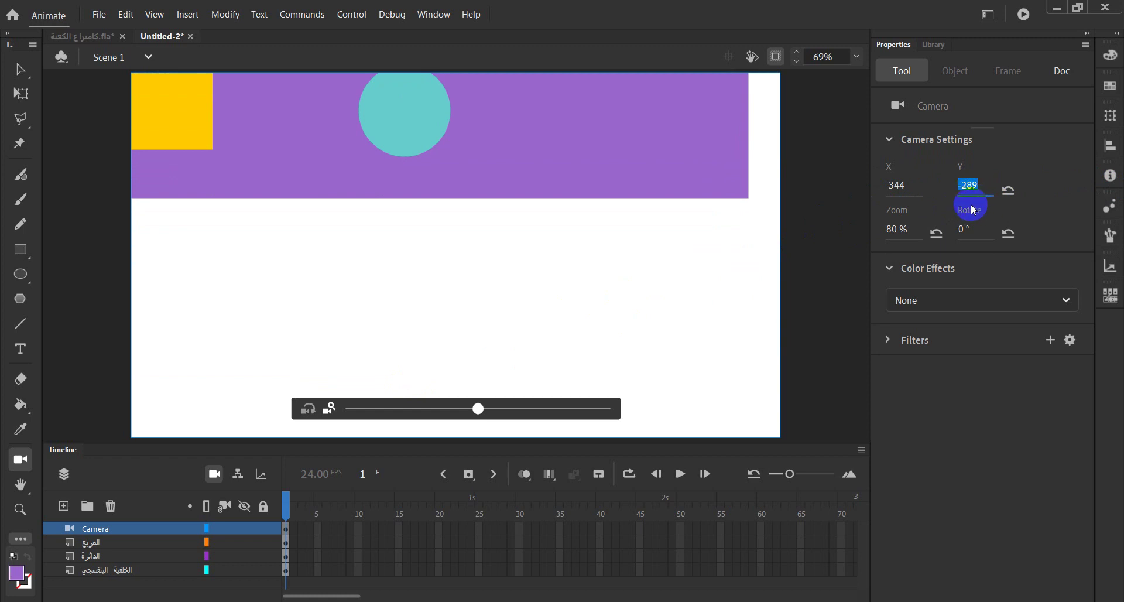
{"action": "type", "text": "-102"}
{"action": "key", "text": "Return"}
{"action": "left_click", "coordinate": [894, 186]}
{"action": "type", "text": "-56"}
{"action": "key", "text": "Return"}
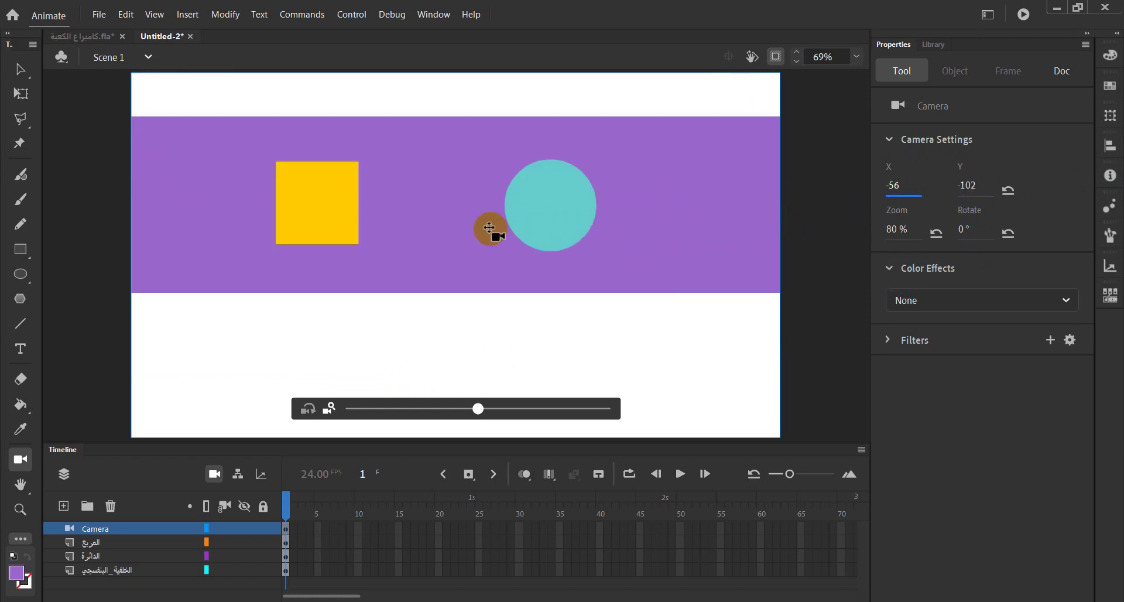
Step: Pan the camera vertically to about Y -27 and adjust its zoom to about 84%
{"action": "left_click", "coordinate": [457, 216]}
{"action": "left_click_drag", "start_coordinate": [492, 224], "coordinate": [470, 167]}
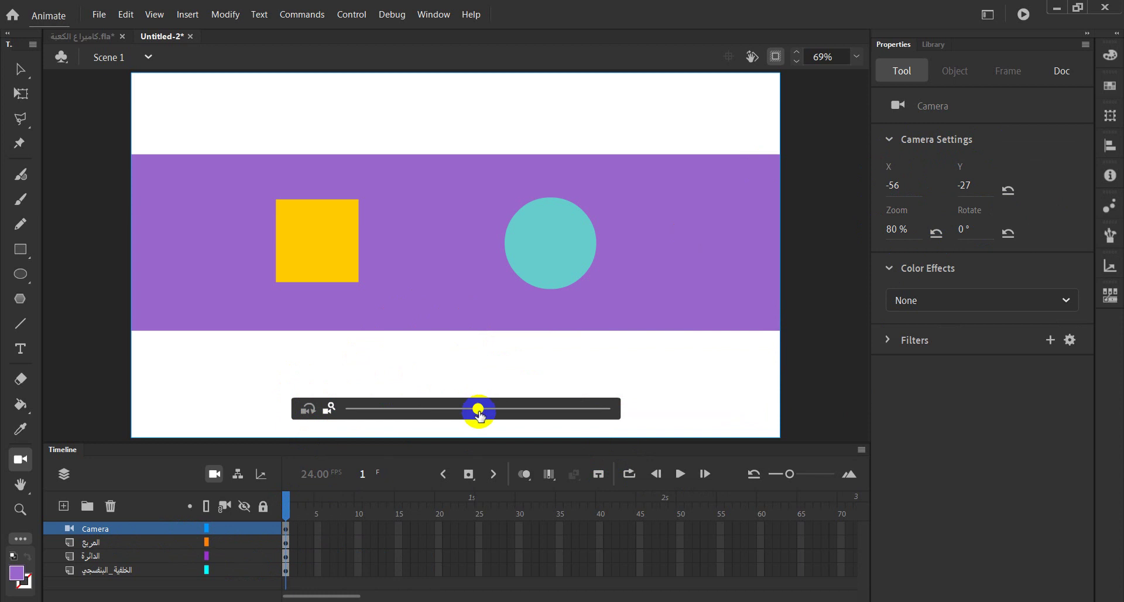
{"action": "left_click_drag", "start_coordinate": [479, 412], "coordinate": [526, 409]}
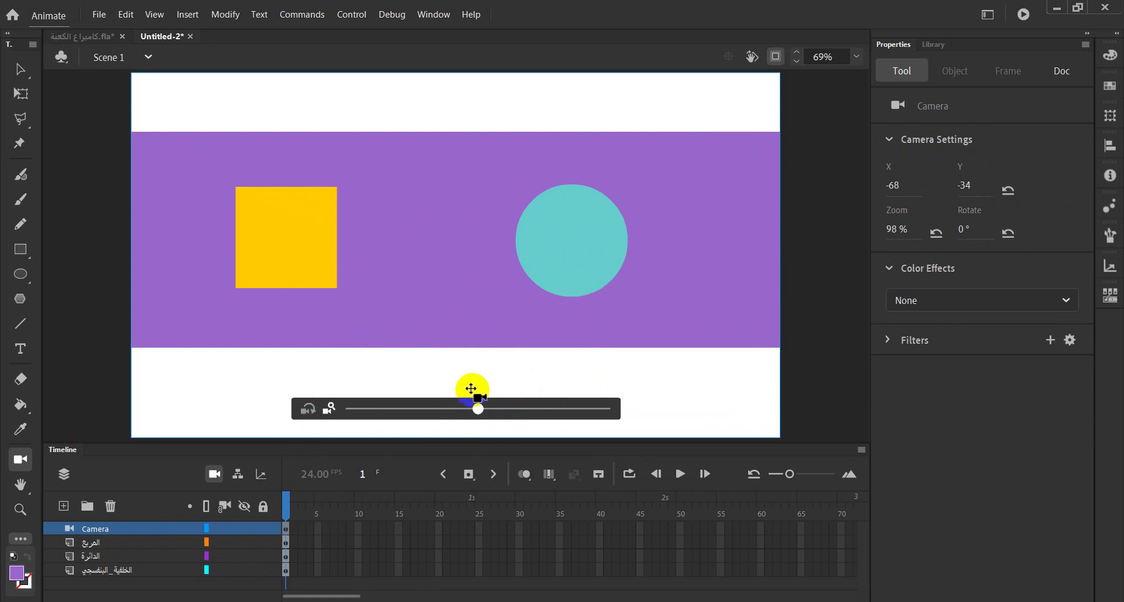
{"action": "left_click_drag", "start_coordinate": [481, 413], "coordinate": [454, 409]}
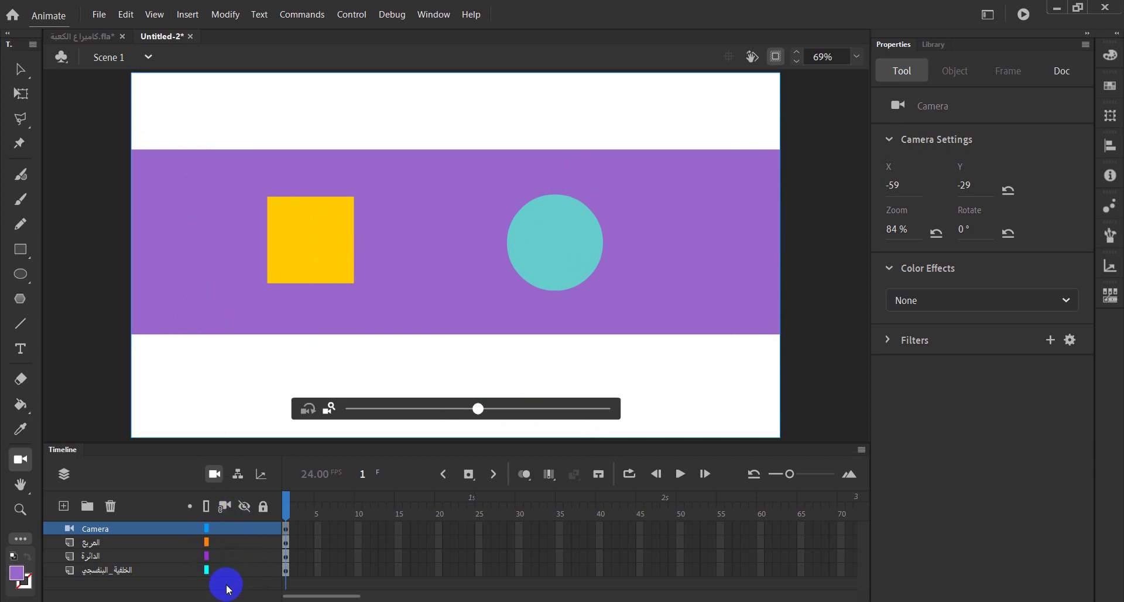
Step: Attach the purple background layer to the camera and zoom the camera in to about 100%
{"action": "mouse_move", "coordinate": [228, 577]}
{"action": "left_click", "coordinate": [225, 570]}
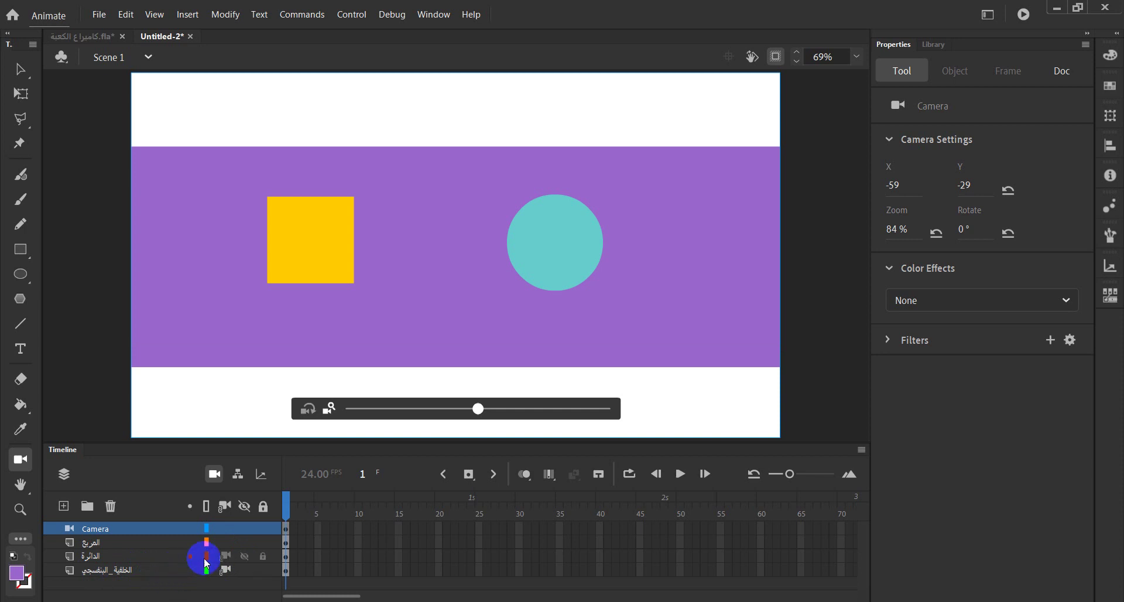
{"action": "left_click", "coordinate": [479, 410]}
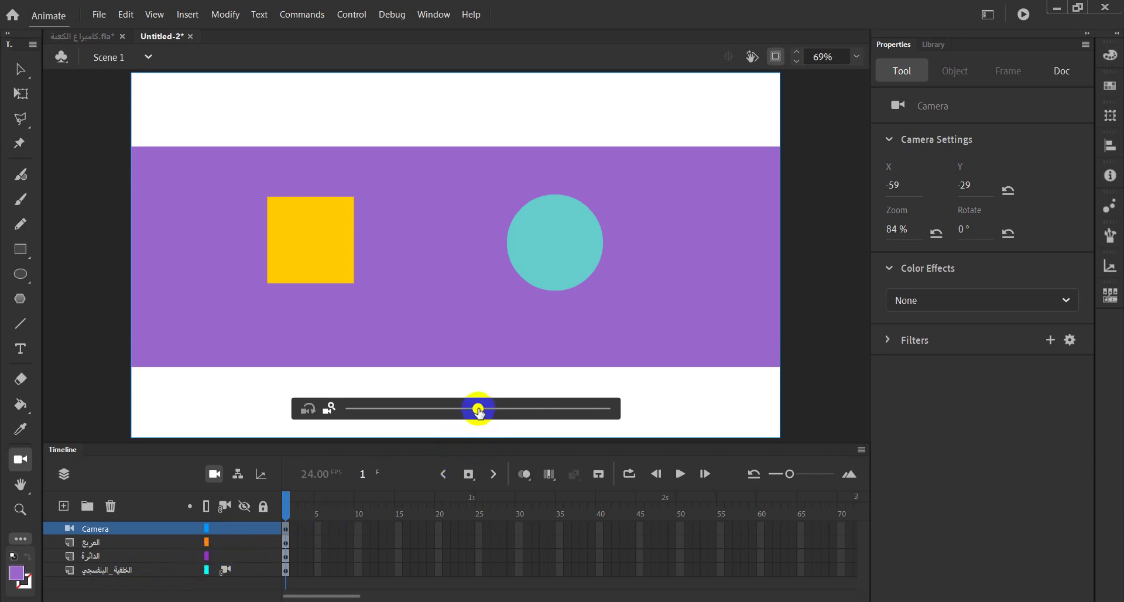
{"action": "mouse_move", "coordinate": [478, 411]}
{"action": "left_mouse_down"}
{"action": "mouse_move", "coordinate": [627, 409]}
{"action": "mouse_move", "coordinate": [386, 406]}
{"action": "mouse_move", "coordinate": [487, 409]}
{"action": "mouse_move", "coordinate": [421, 408]}
{"action": "mouse_move", "coordinate": [476, 414]}
{"action": "left_mouse_up"}
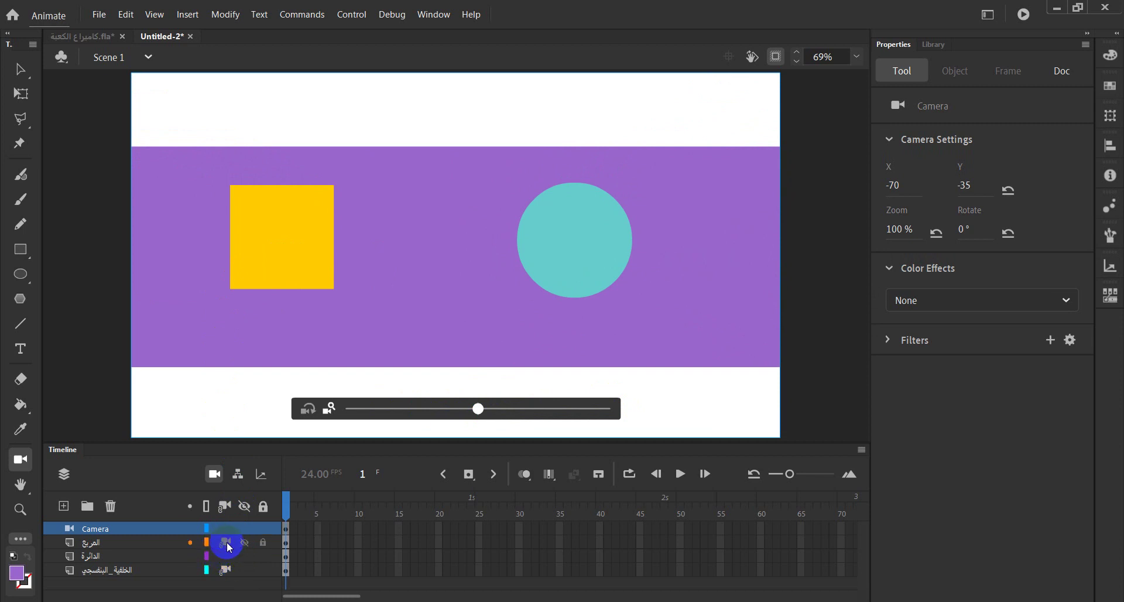
Step: Attach the yellow square's layer to the camera and zoom the camera in to about 120%
{"action": "left_click", "coordinate": [227, 542]}
{"action": "left_click_drag", "start_coordinate": [478, 408], "coordinate": [593, 418]}
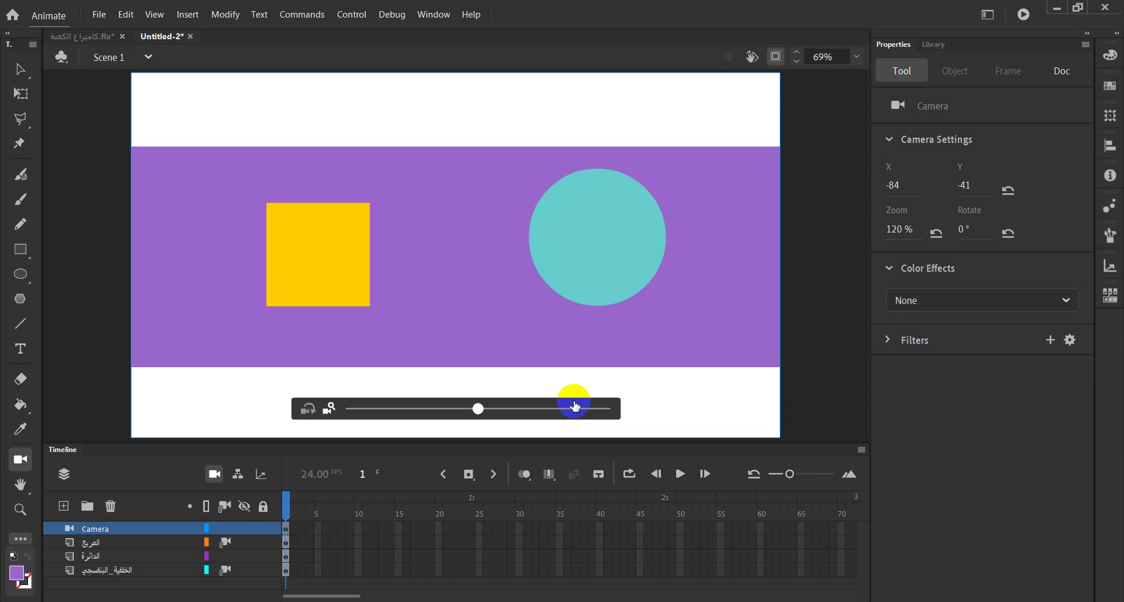
Step: Switch to the Kaaba infographic document and select its Layer_1 layer
{"action": "left_click", "coordinate": [95, 37]}
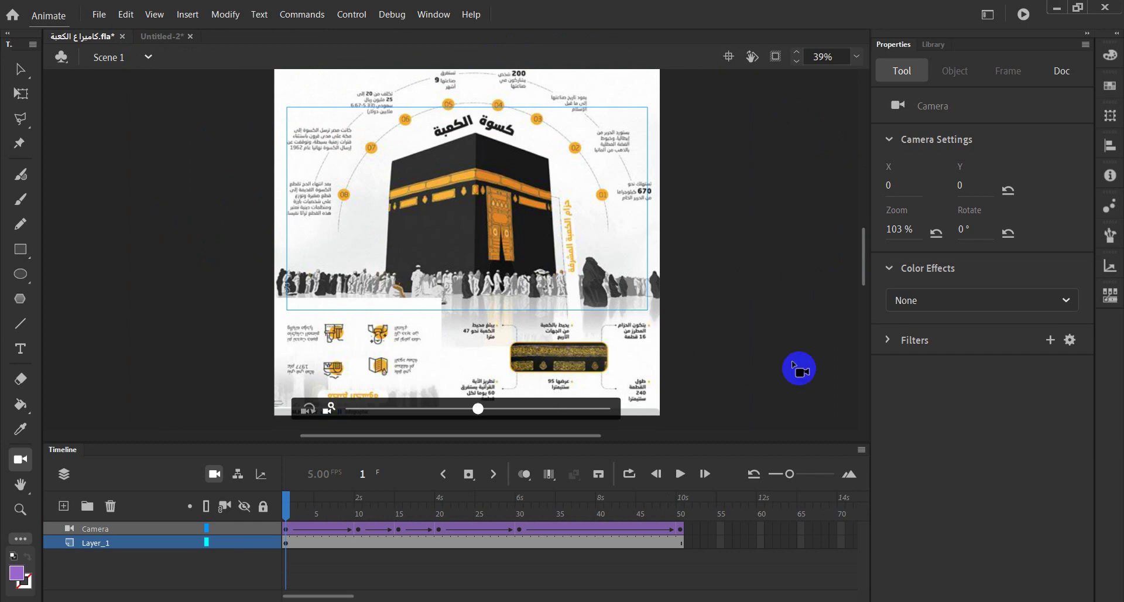
{"action": "left_click", "coordinate": [644, 109]}
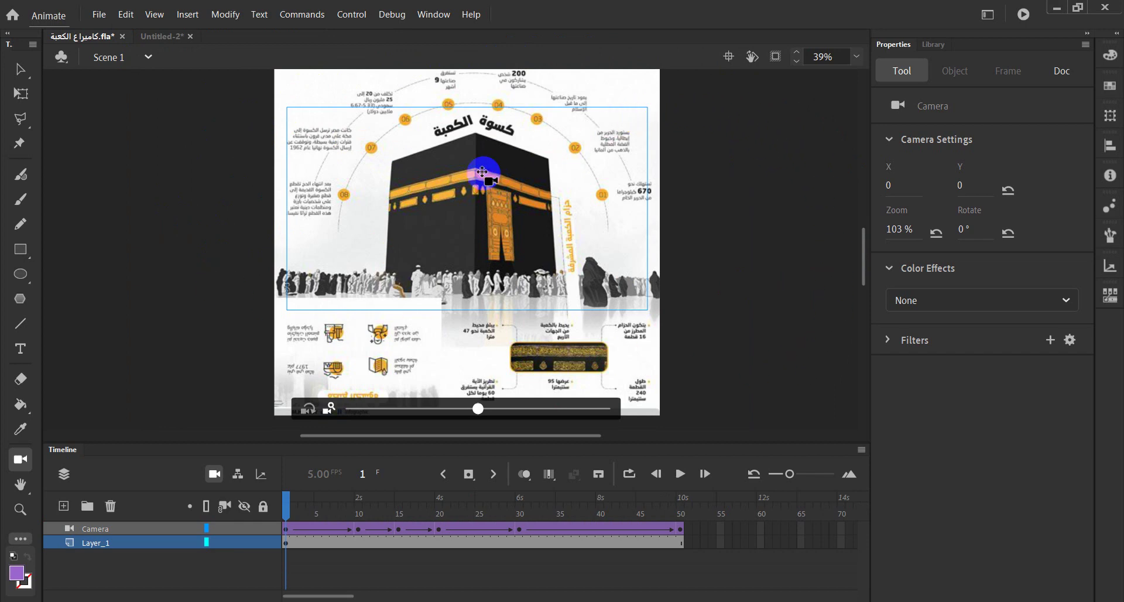
{"action": "left_click", "coordinate": [647, 164]}
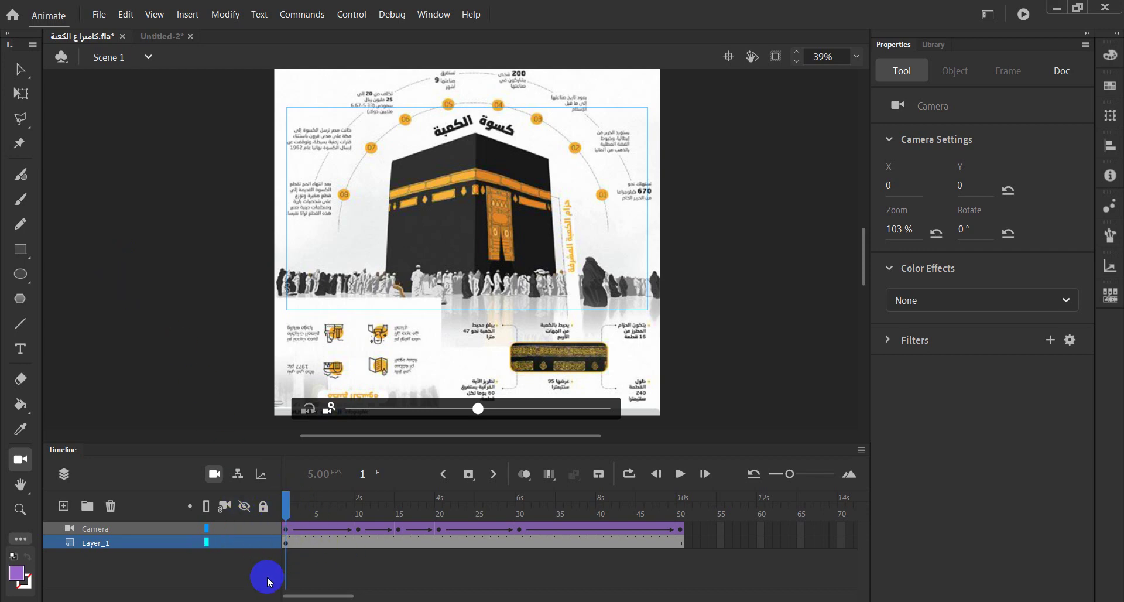
{"action": "left_click", "coordinate": [137, 543]}
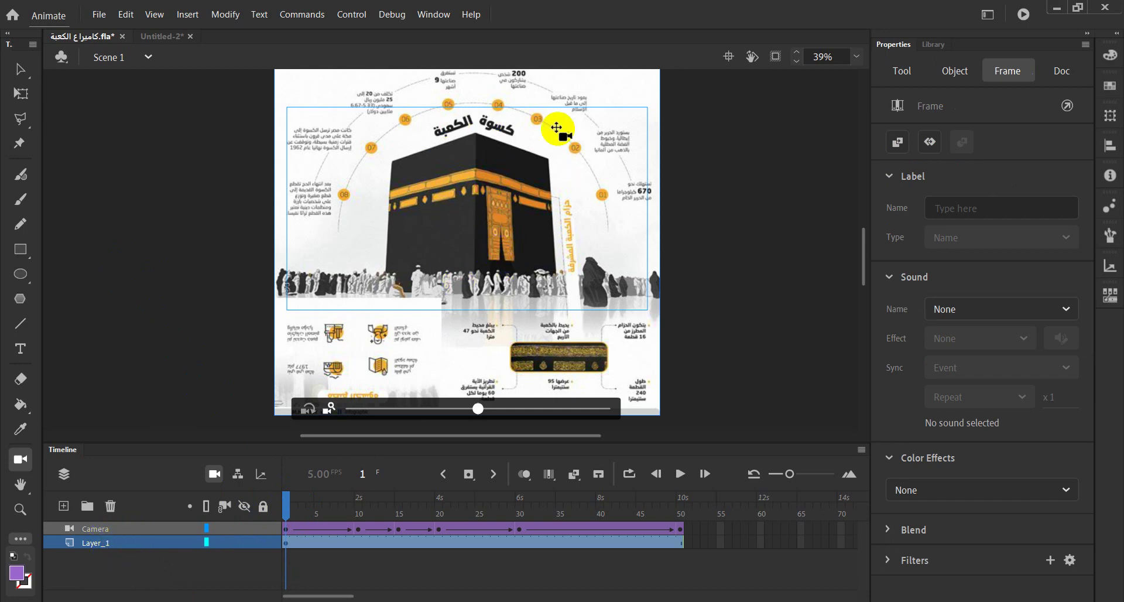
Step: Move the playhead to frame 15 and clip the content outside the stage
{"action": "left_click_drag", "start_coordinate": [286, 505], "coordinate": [398, 509]}
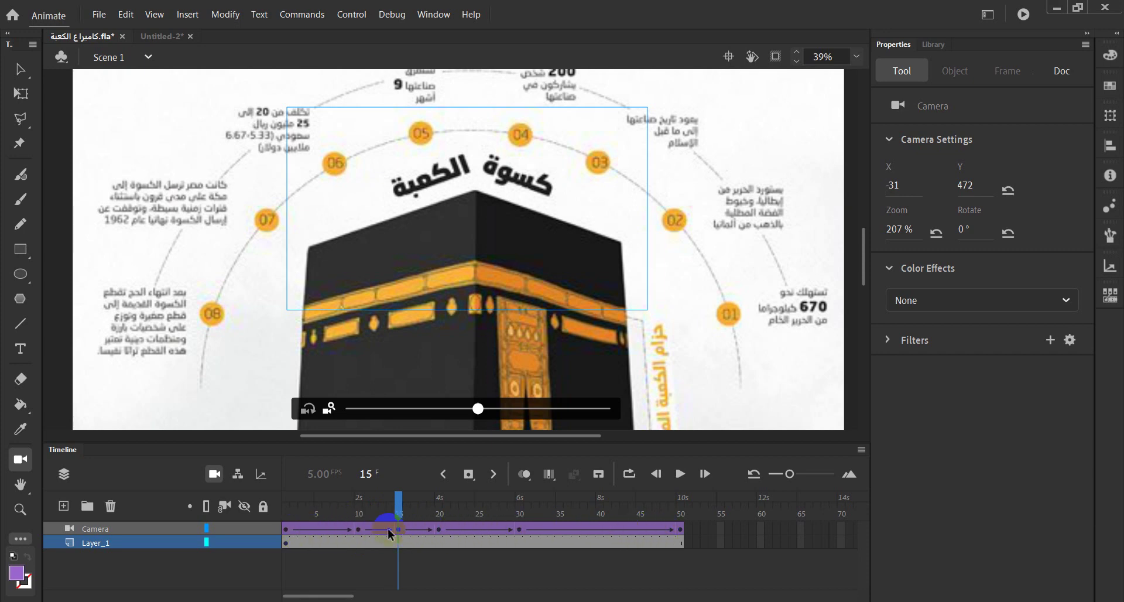
{"action": "left_click", "coordinate": [400, 516]}
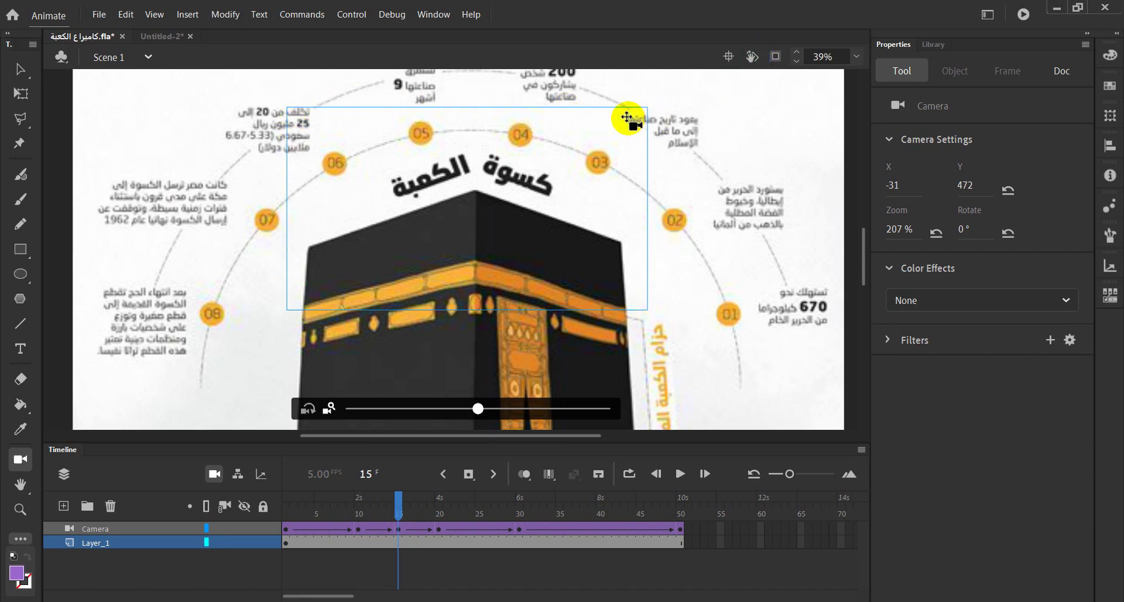
{"action": "left_click", "coordinate": [776, 59]}
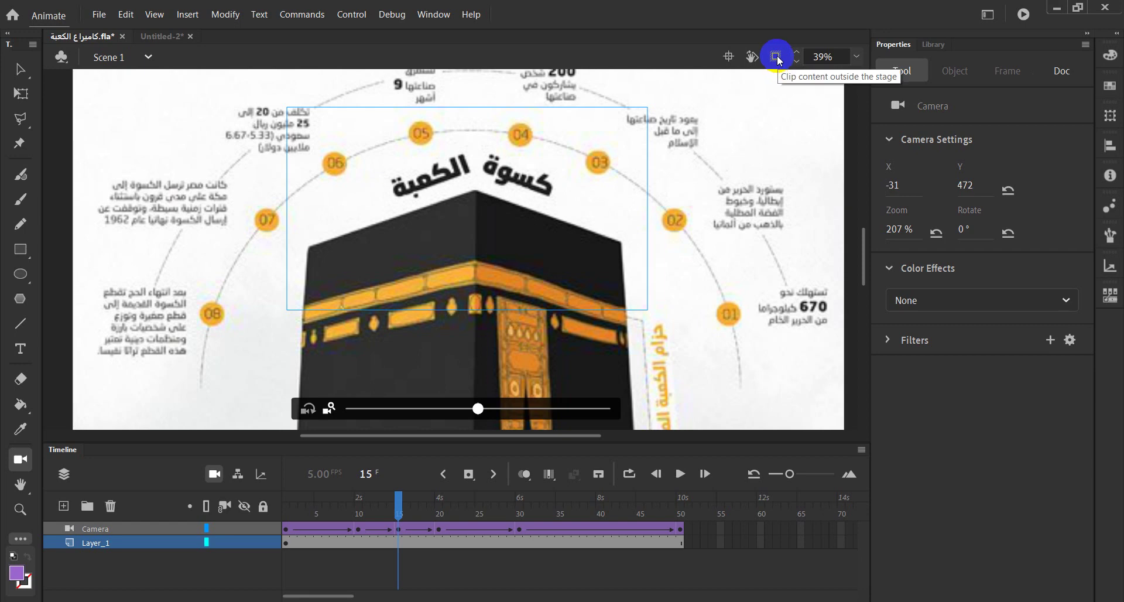
{"action": "left_click", "coordinate": [778, 58]}
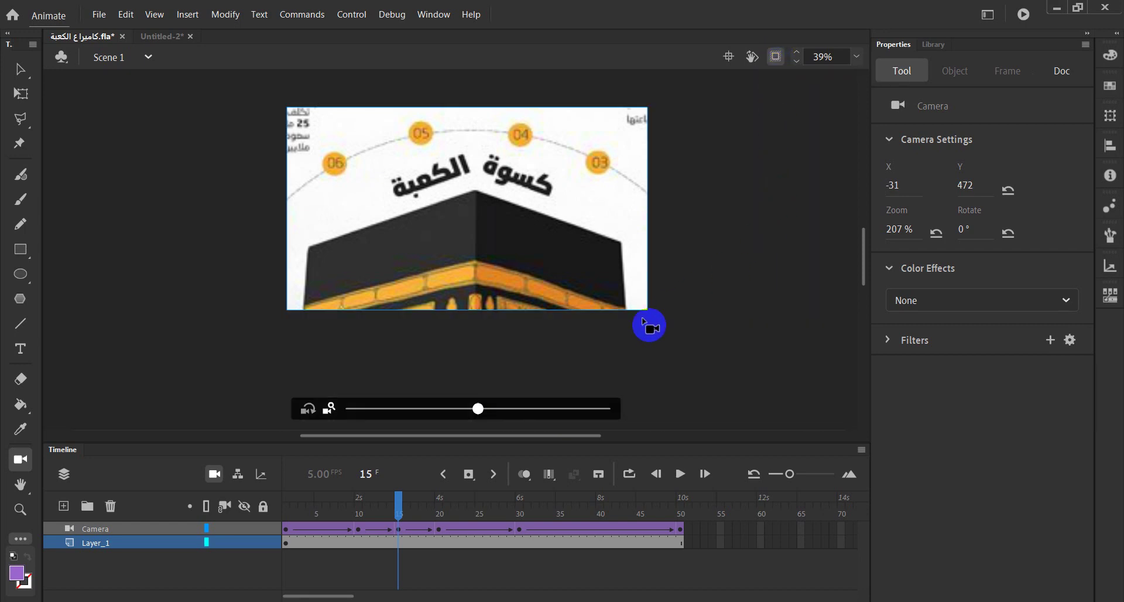
Step: Return the playhead to frame 1 and remove all frames after it from the Camera and Layer_1 layers
{"action": "left_click_drag", "start_coordinate": [389, 502], "coordinate": [426, 511]}
{"action": "left_click_drag", "start_coordinate": [434, 510], "coordinate": [286, 514]}
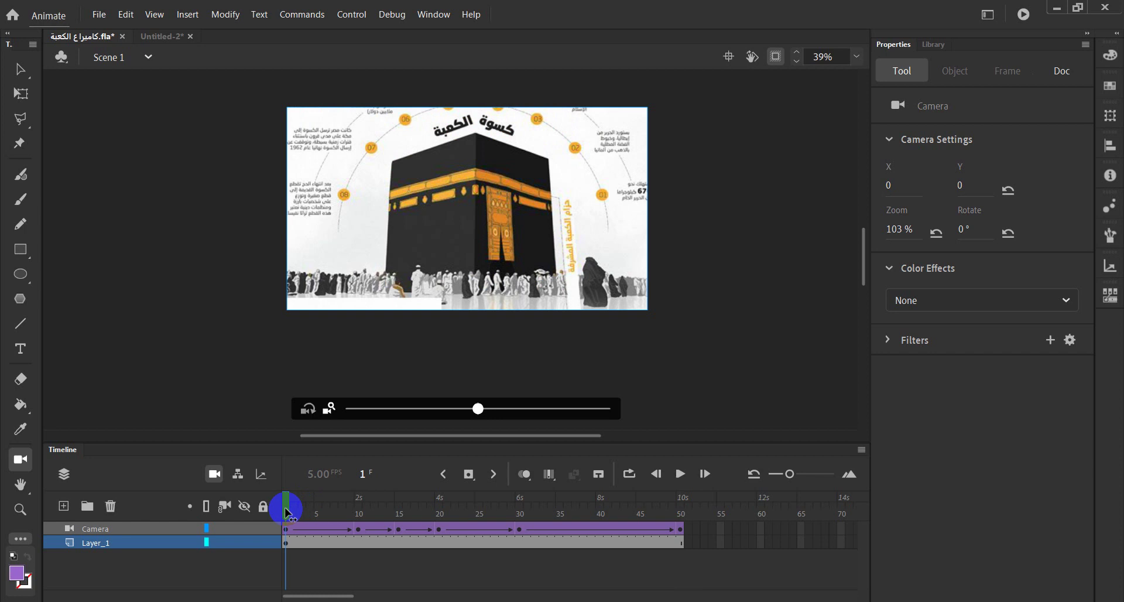
{"action": "left_click_drag", "start_coordinate": [287, 513], "coordinate": [299, 541]}
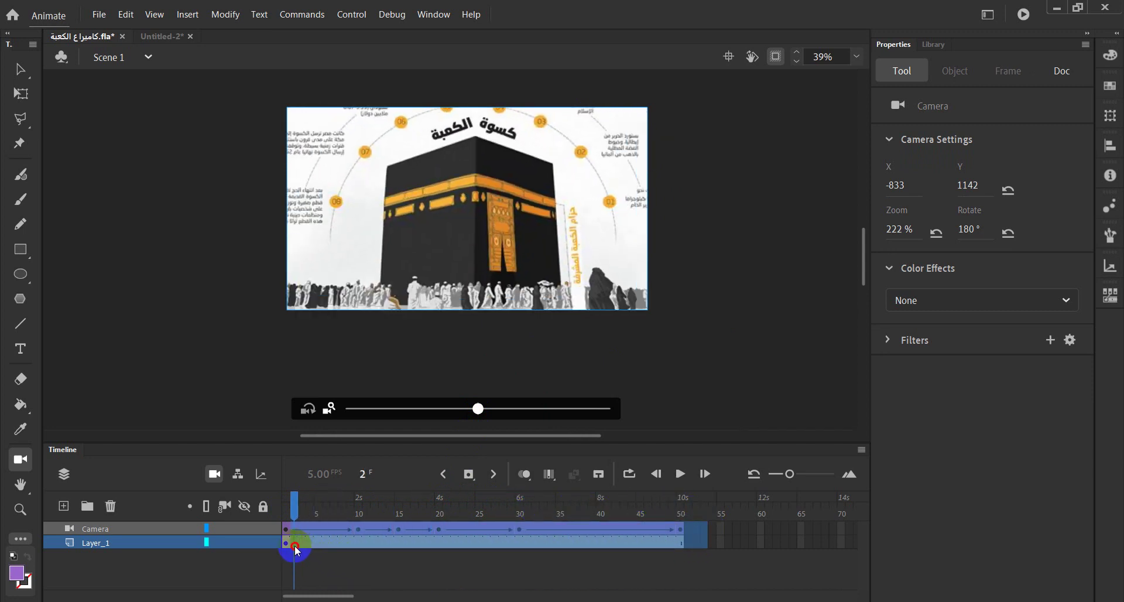
{"action": "right_click", "coordinate": [302, 543]}
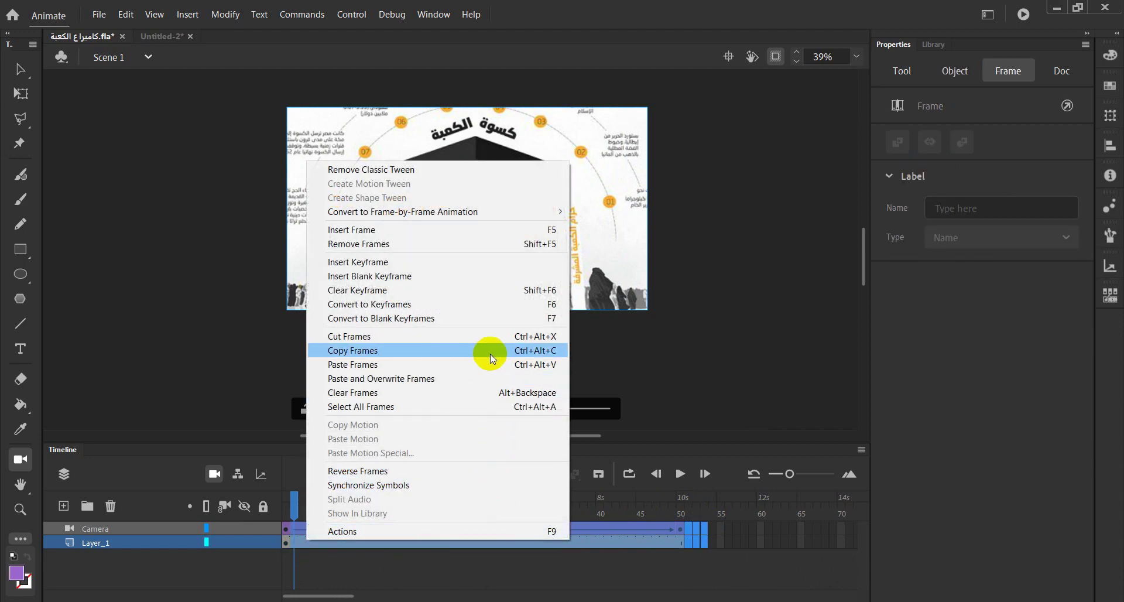
{"action": "left_click", "coordinate": [418, 245]}
{"action": "left_click", "coordinate": [294, 550]}
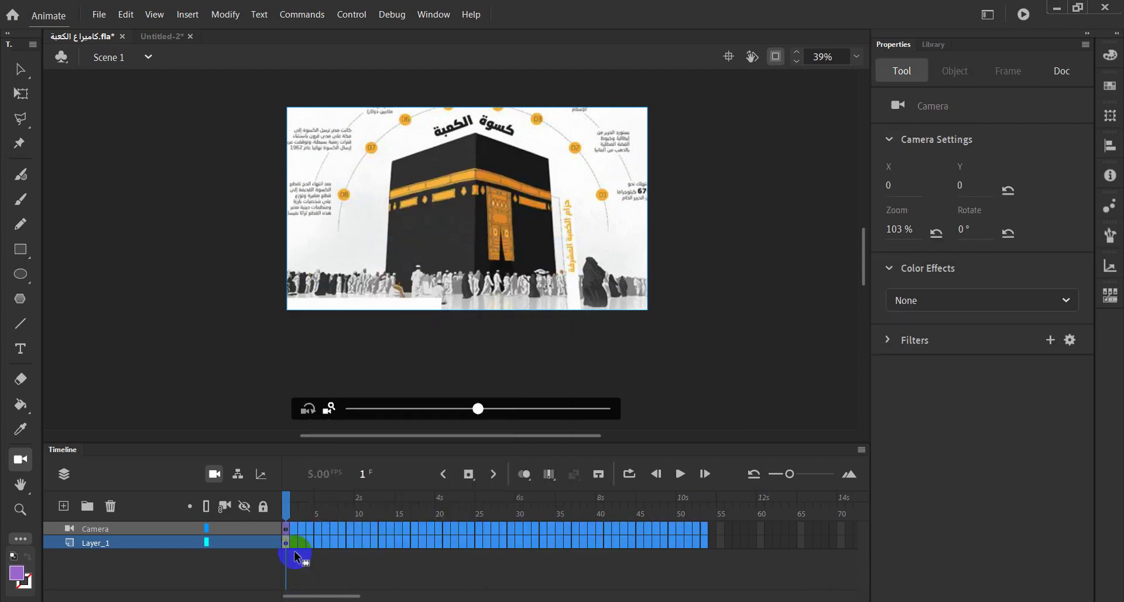
Step: Remove the classic tween from frame 1 of the Camera layer
{"action": "right_click", "coordinate": [286, 529]}
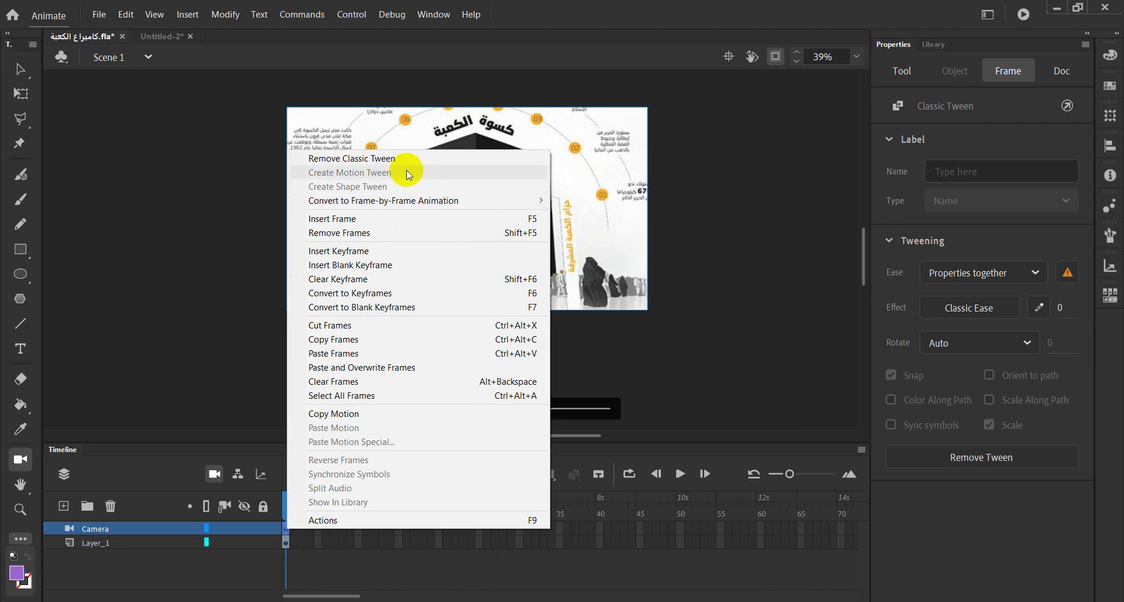
{"action": "left_click", "coordinate": [397, 157]}
{"action": "left_click", "coordinate": [373, 531]}
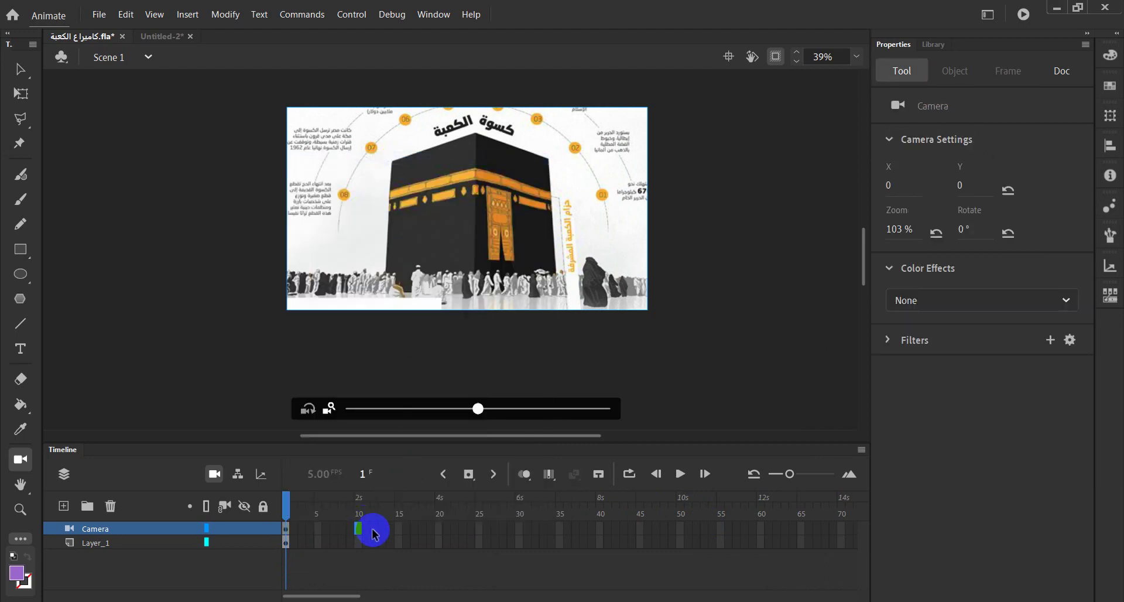
{"action": "left_click", "coordinate": [366, 560]}
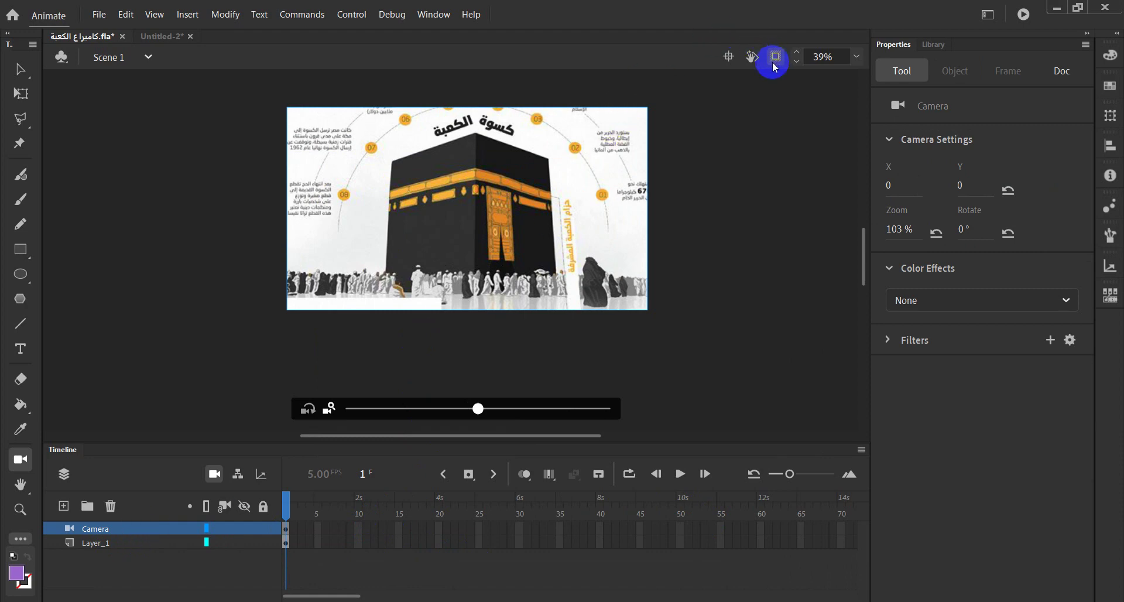
Step: Rename Layer_1 as infographic
{"action": "left_click", "coordinate": [99, 543]}
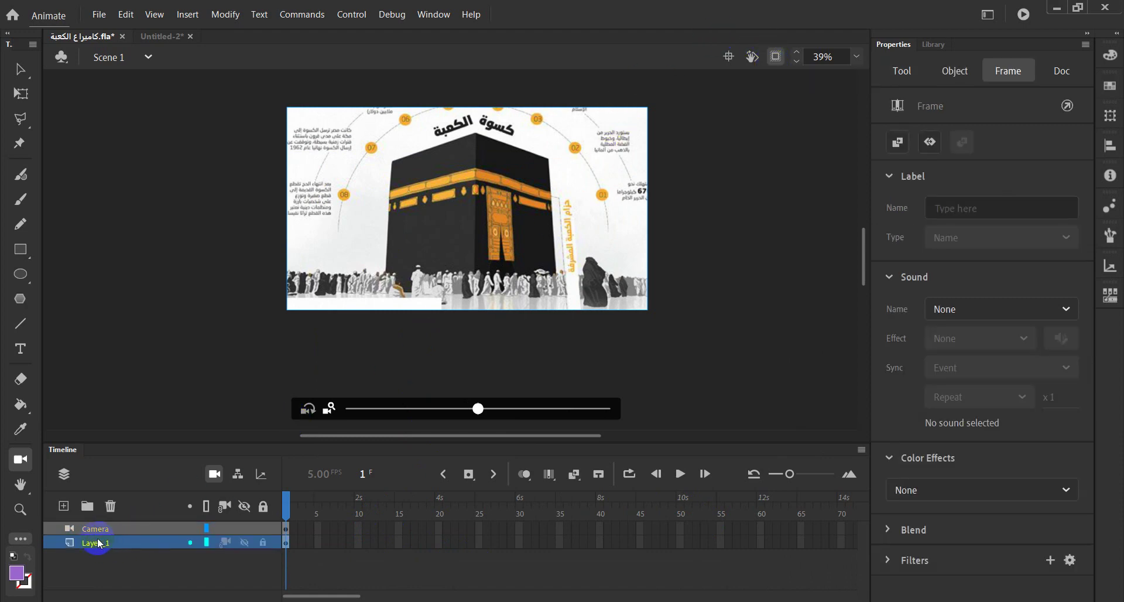
{"action": "double_click", "coordinate": [93, 544]}
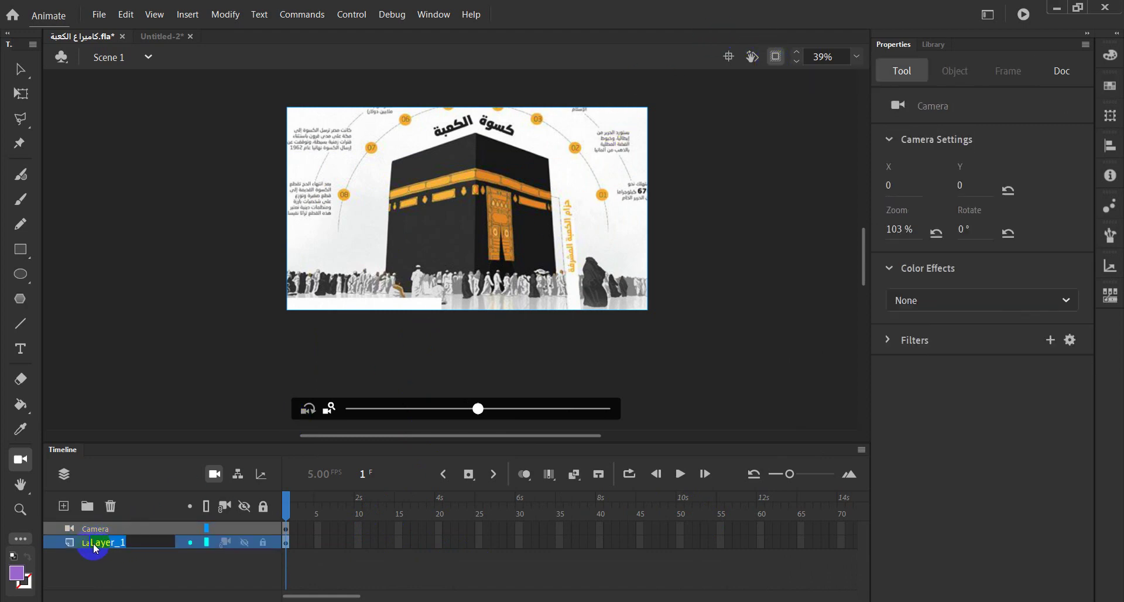
{"action": "type", "text": "hg"}
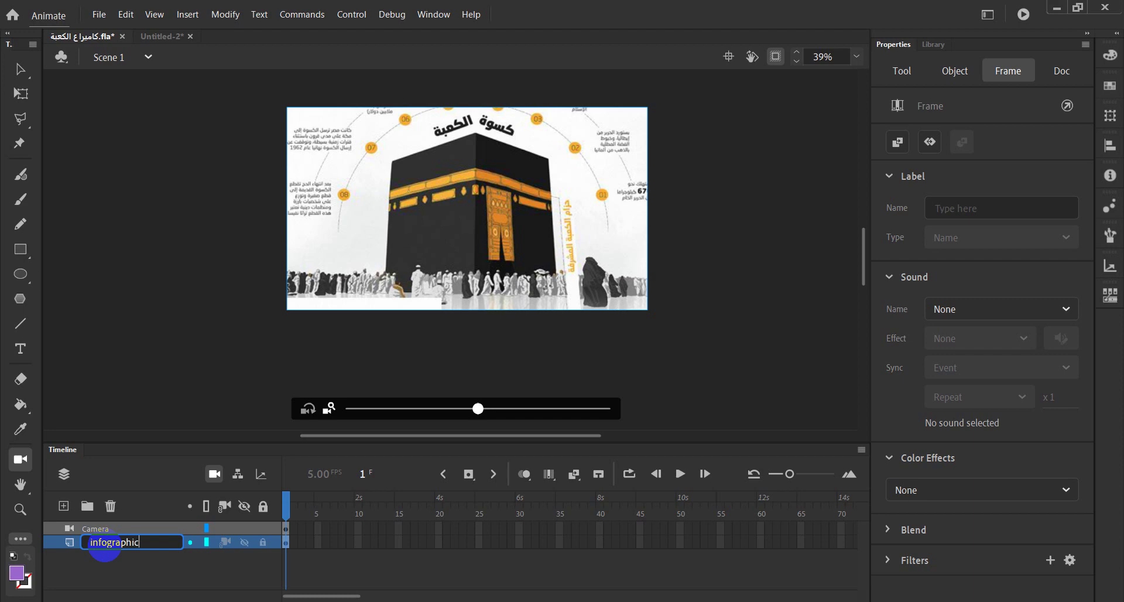
{"action": "key", "text": "Return"}
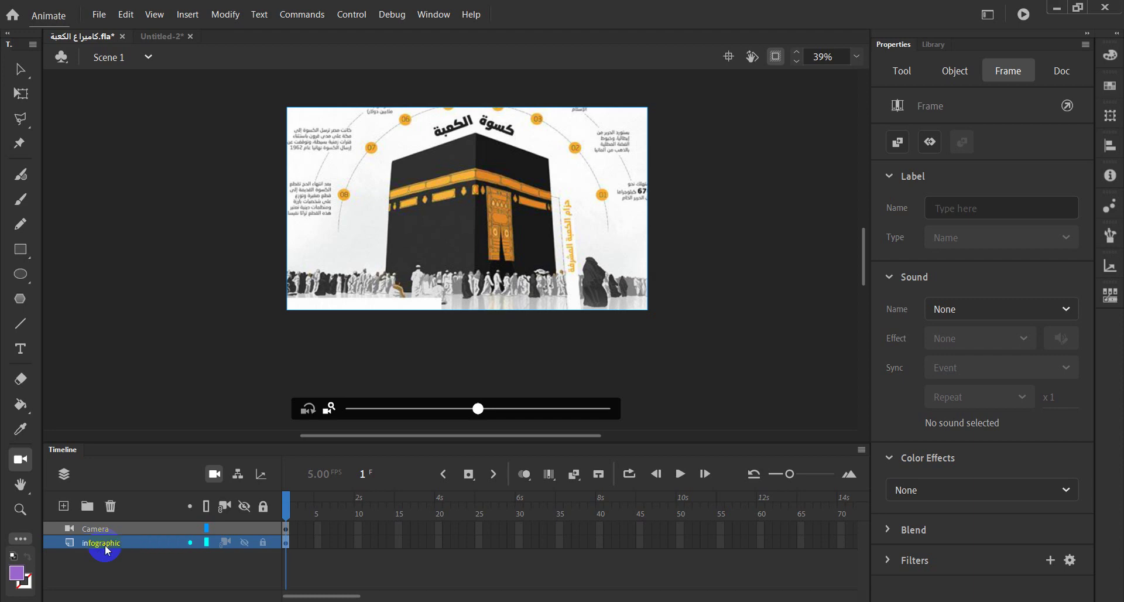
Step: Create a classic tween on frame 1 of the Camera layer
{"action": "left_click", "coordinate": [33, 466]}
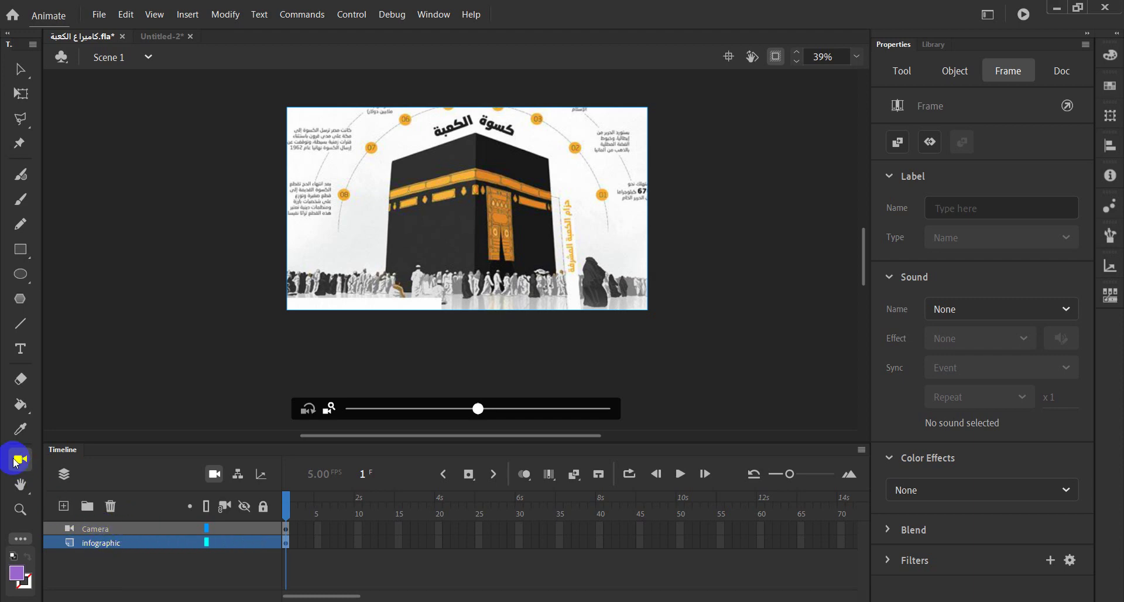
{"action": "left_click", "coordinate": [286, 529]}
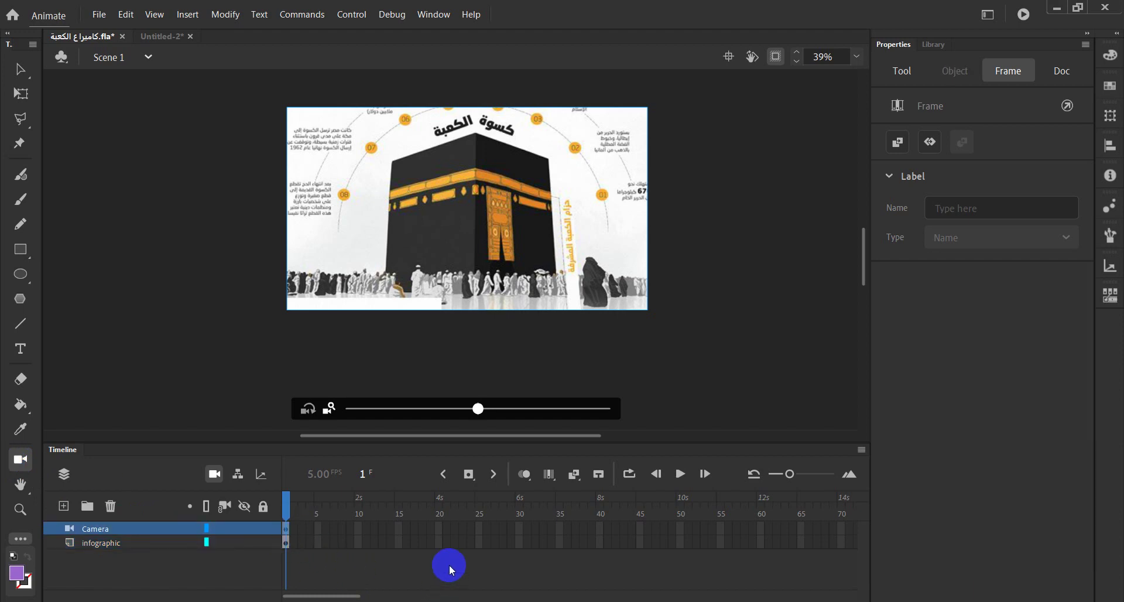
{"action": "right_click", "coordinate": [287, 530]}
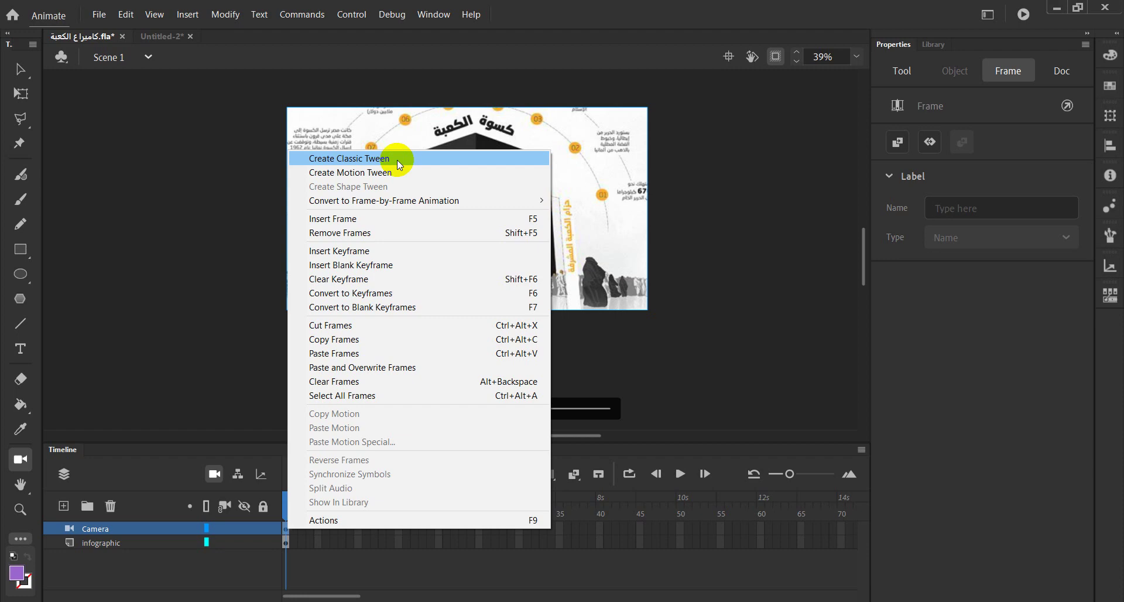
{"action": "left_click", "coordinate": [352, 157]}
{"action": "left_click", "coordinate": [301, 532]}
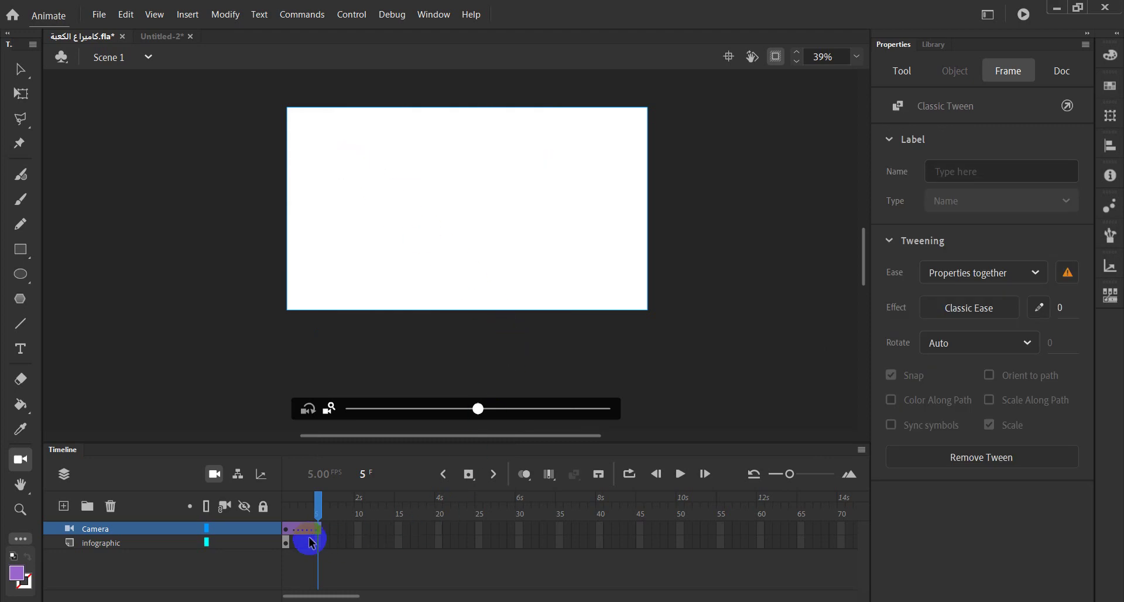
{"action": "left_click", "coordinate": [295, 530]}
{"action": "right_click", "coordinate": [306, 530]}
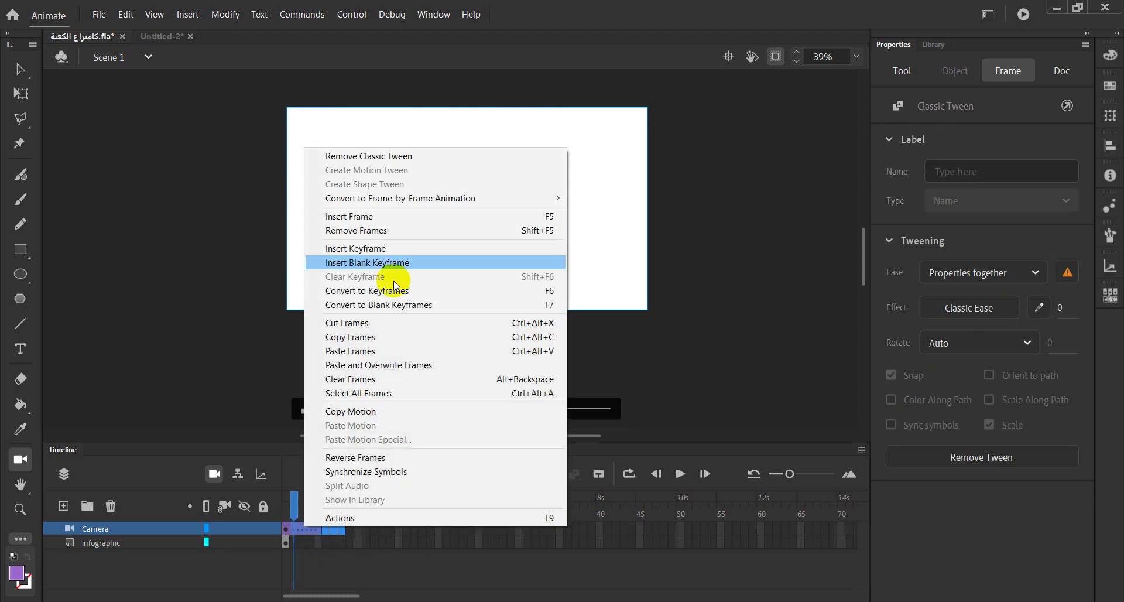
{"action": "left_click", "coordinate": [376, 154]}
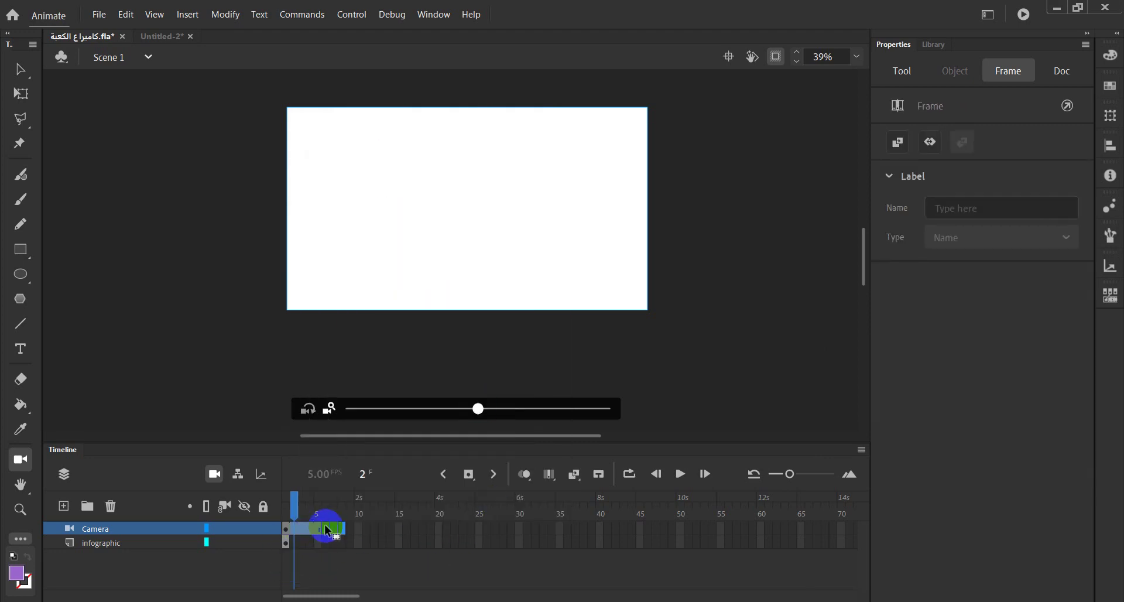
{"action": "key", "text": "ctrl+z"}
Step: Remove the extra tween frames after frame 1 from the Camera layer
{"action": "left_click", "coordinate": [354, 532]}
{"action": "left_click_drag", "start_coordinate": [355, 536], "coordinate": [294, 536]}
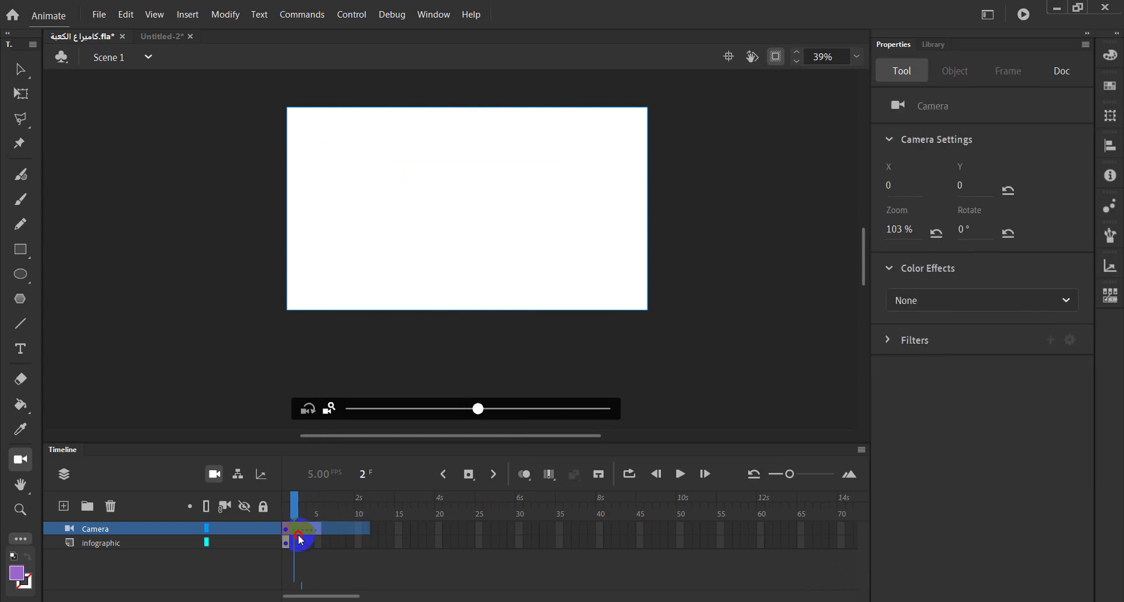
{"action": "right_click", "coordinate": [296, 530]}
{"action": "left_click", "coordinate": [379, 232]}
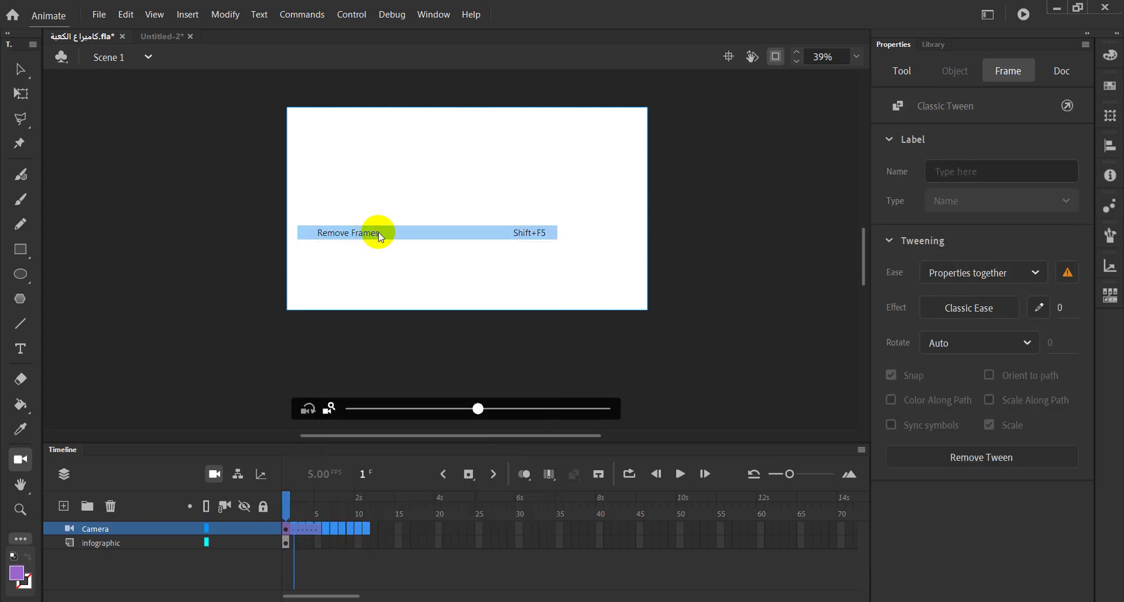
{"action": "left_click_drag", "start_coordinate": [381, 502], "coordinate": [291, 525]}
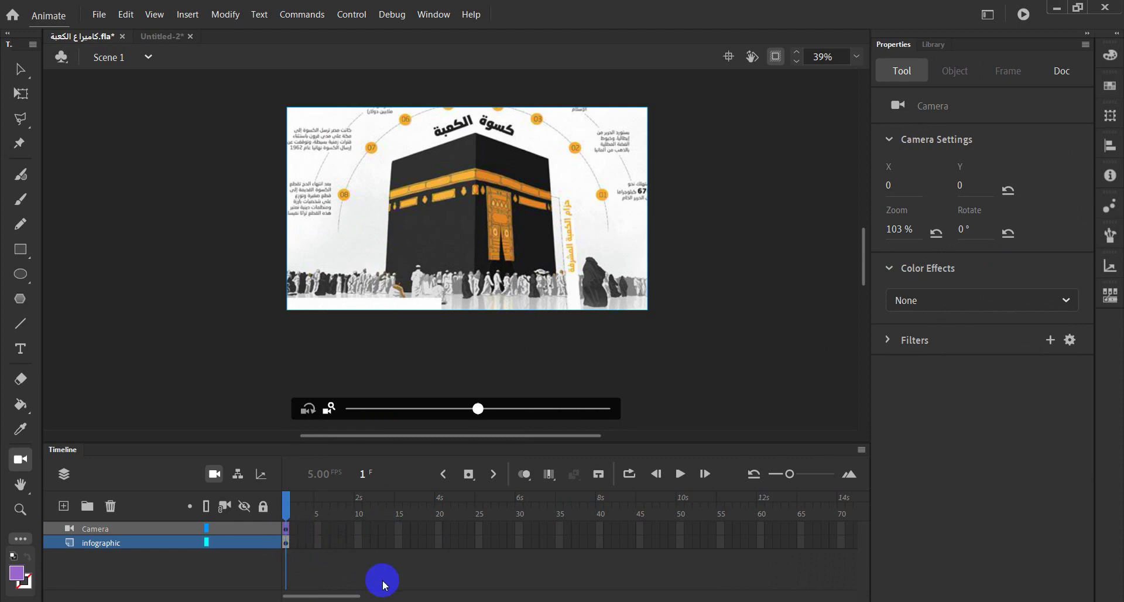
Step: Extend the infographic layer to frame 60
{"action": "left_click", "coordinate": [287, 542]}
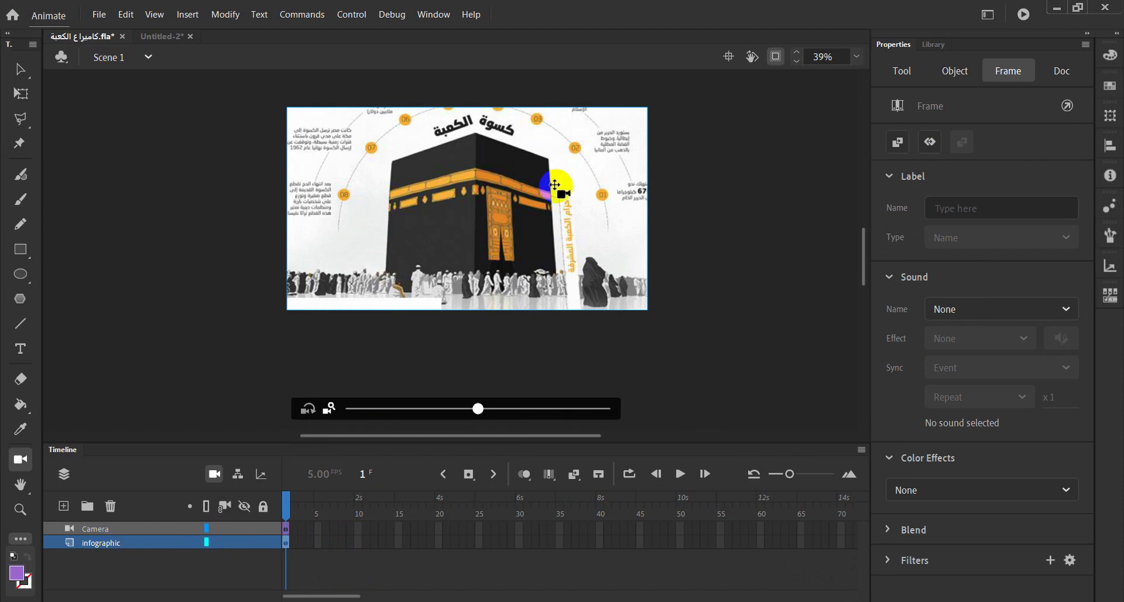
{"action": "left_click", "coordinate": [761, 545]}
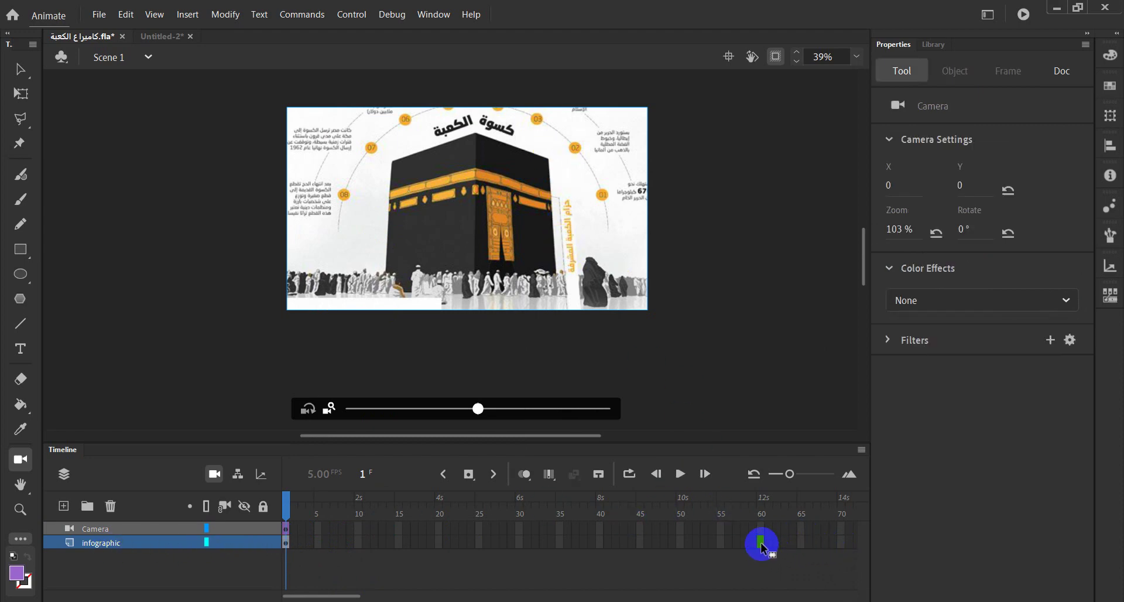
{"action": "left_click", "coordinate": [286, 544], "text": "shift"}
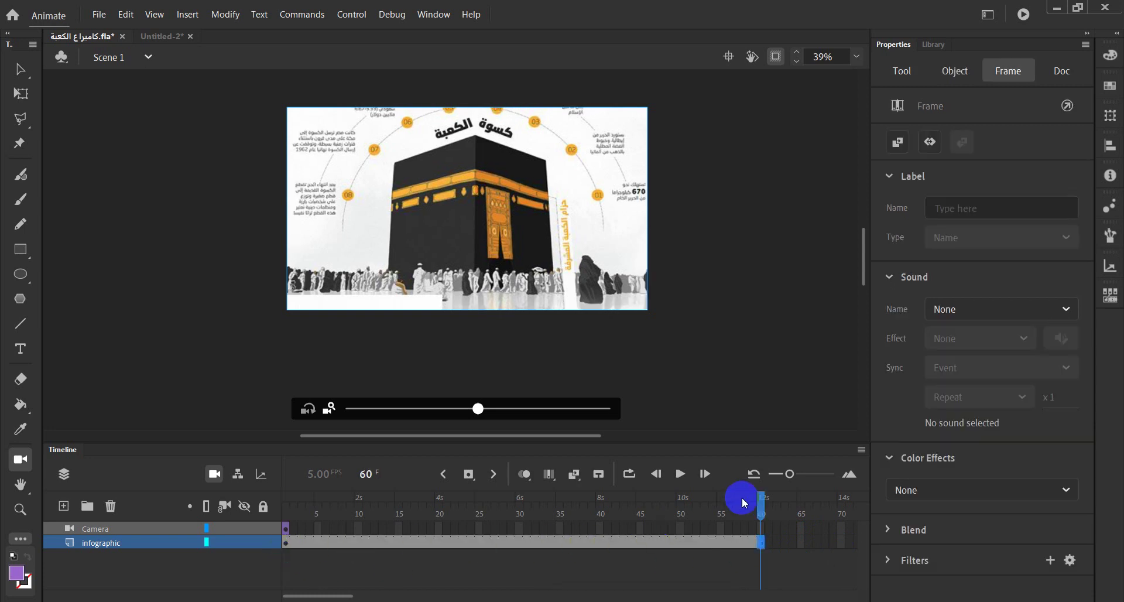
{"action": "left_click", "coordinate": [763, 505]}
{"action": "mouse_move", "coordinate": [771, 507]}
{"action": "left_mouse_down"}
{"action": "mouse_move", "coordinate": [344, 502]}
{"action": "mouse_move", "coordinate": [764, 509]}
{"action": "left_mouse_up"}
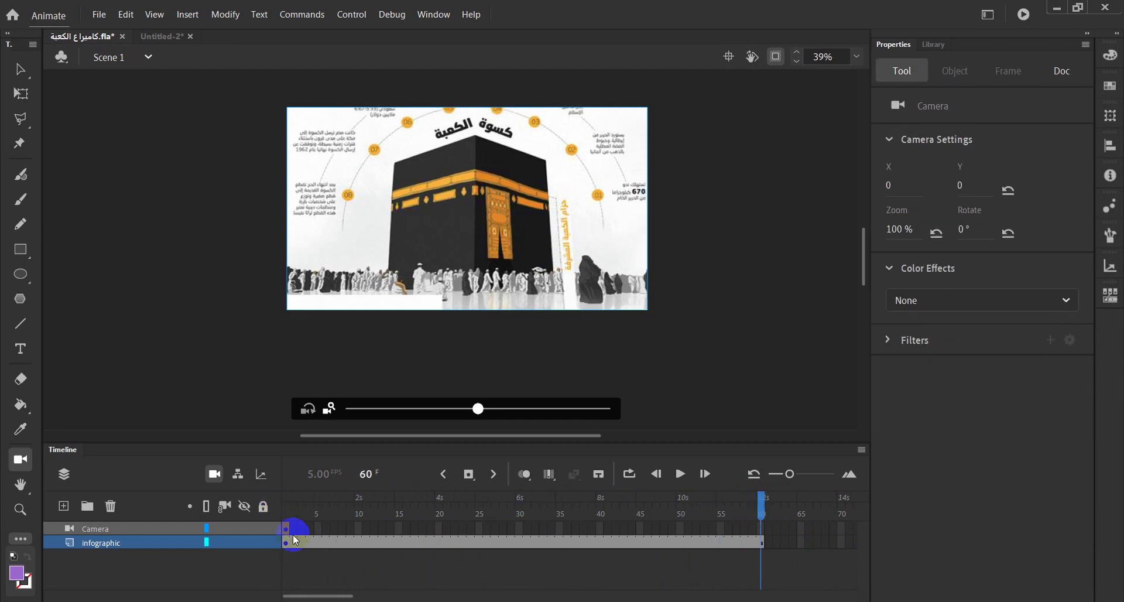
{"action": "left_click", "coordinate": [286, 513]}
{"action": "left_click", "coordinate": [285, 528]}
{"action": "right_click", "coordinate": [285, 528]}
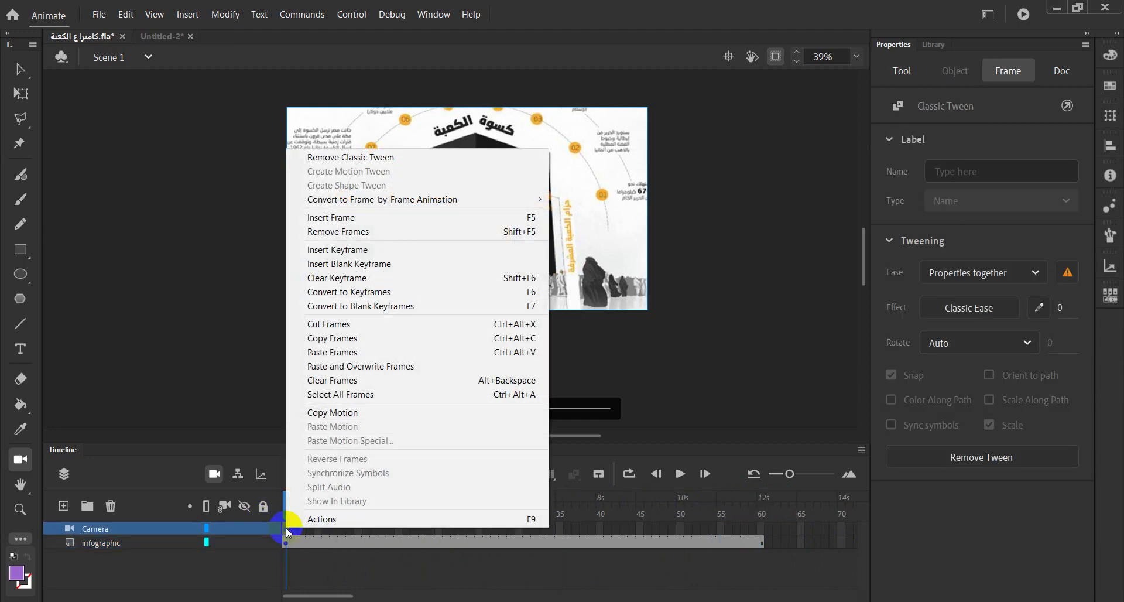
{"action": "left_click", "coordinate": [360, 570]}
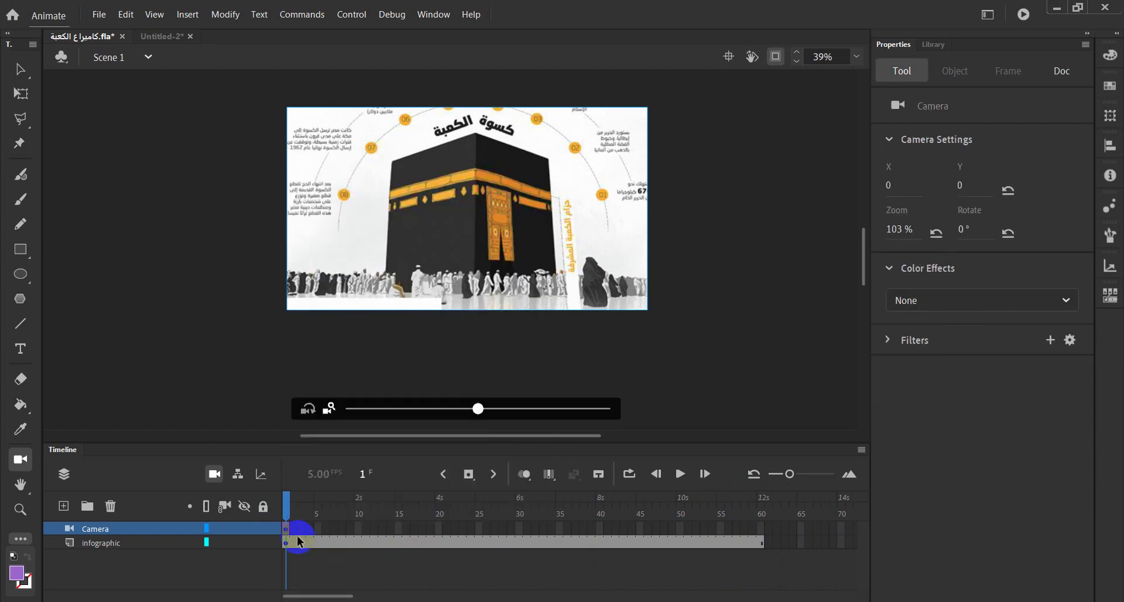
Step: Move the playhead to frame 10 and insert a keyframe there on the Camera layer
{"action": "left_click", "coordinate": [287, 507]}
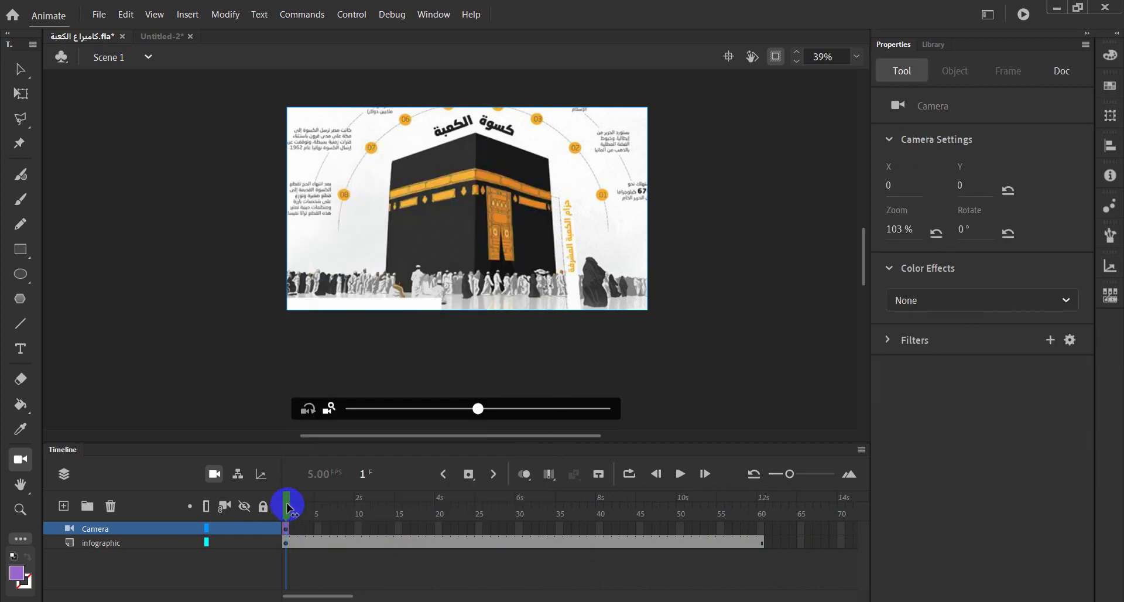
{"action": "left_click_drag", "start_coordinate": [287, 507], "coordinate": [358, 514]}
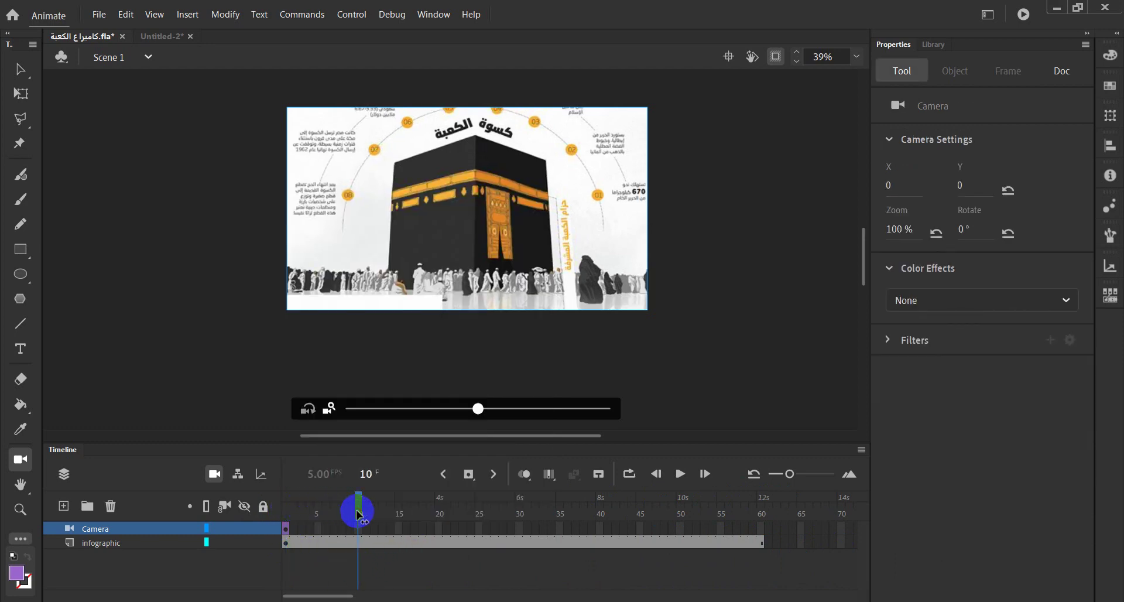
{"action": "left_click", "coordinate": [359, 527]}
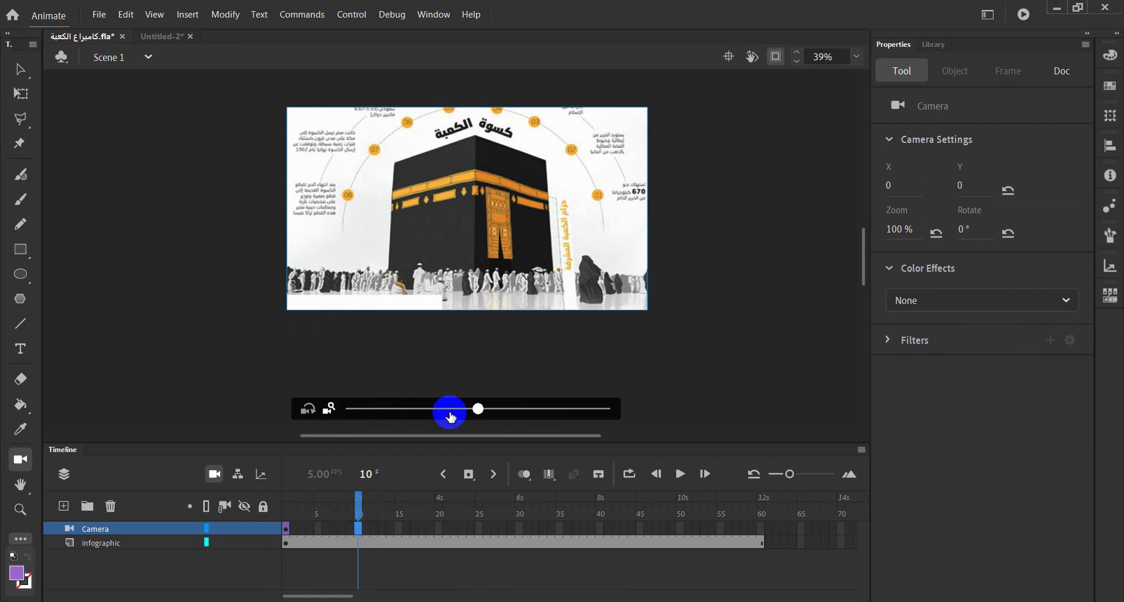
{"action": "mouse_move", "coordinate": [477, 409]}
{"action": "left_mouse_down"}
{"action": "mouse_move", "coordinate": [675, 412]}
{"action": "mouse_move", "coordinate": [480, 416]}
{"action": "left_mouse_up"}
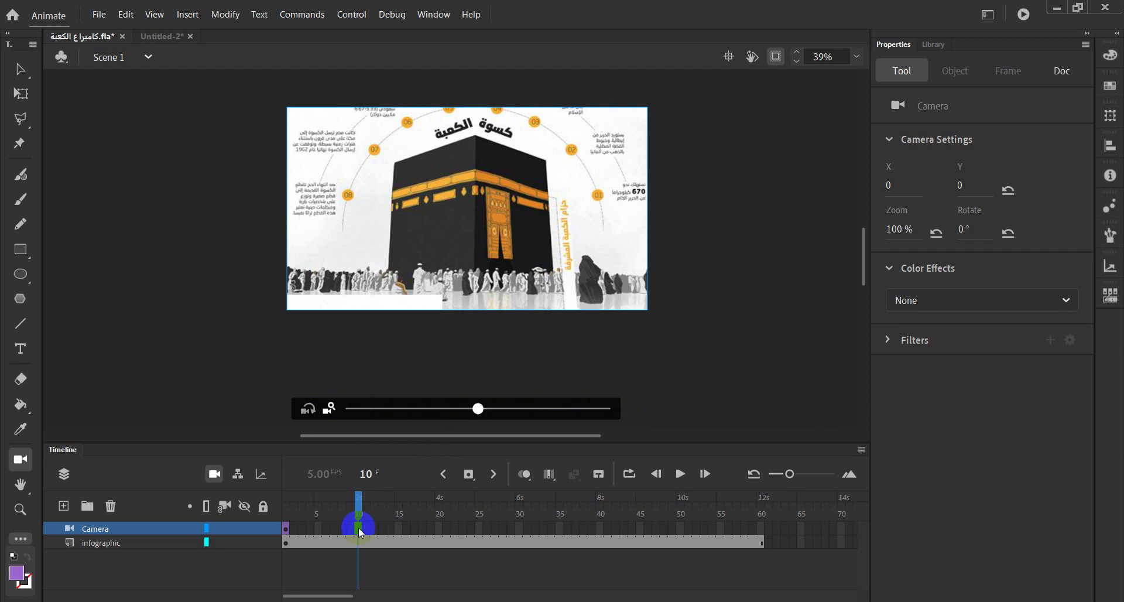
{"action": "left_click", "coordinate": [360, 531]}
Step: Zoom the camera in to 207% at frame 10 and pan it to X -36, Y 493, framing the title above the Kaaba
{"action": "left_click_drag", "start_coordinate": [479, 408], "coordinate": [633, 407]}
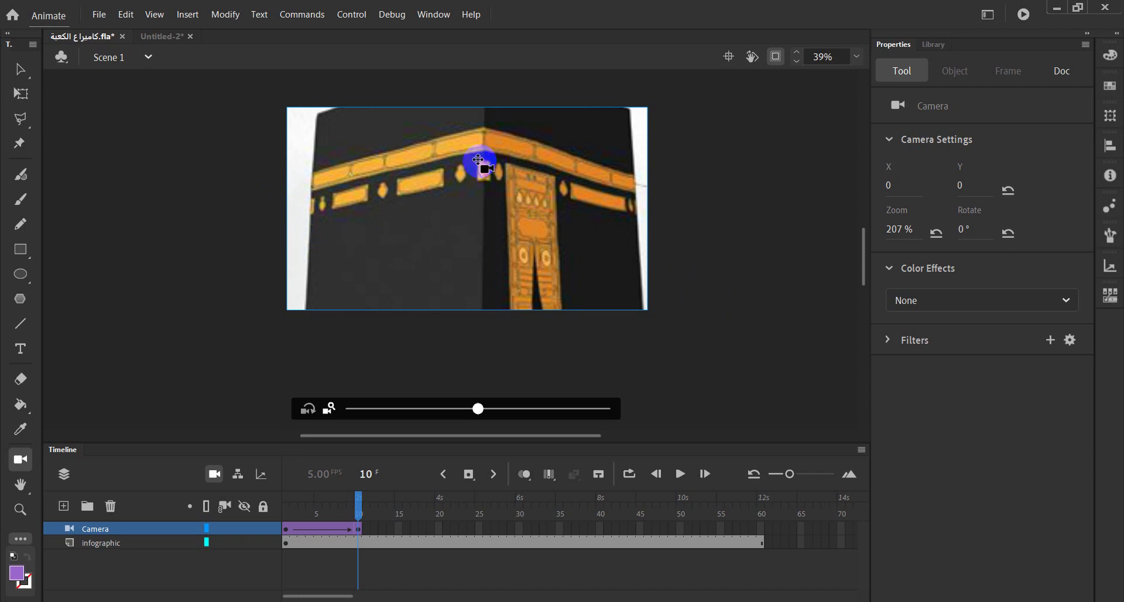
{"action": "left_click_drag", "start_coordinate": [478, 160], "coordinate": [488, 21]}
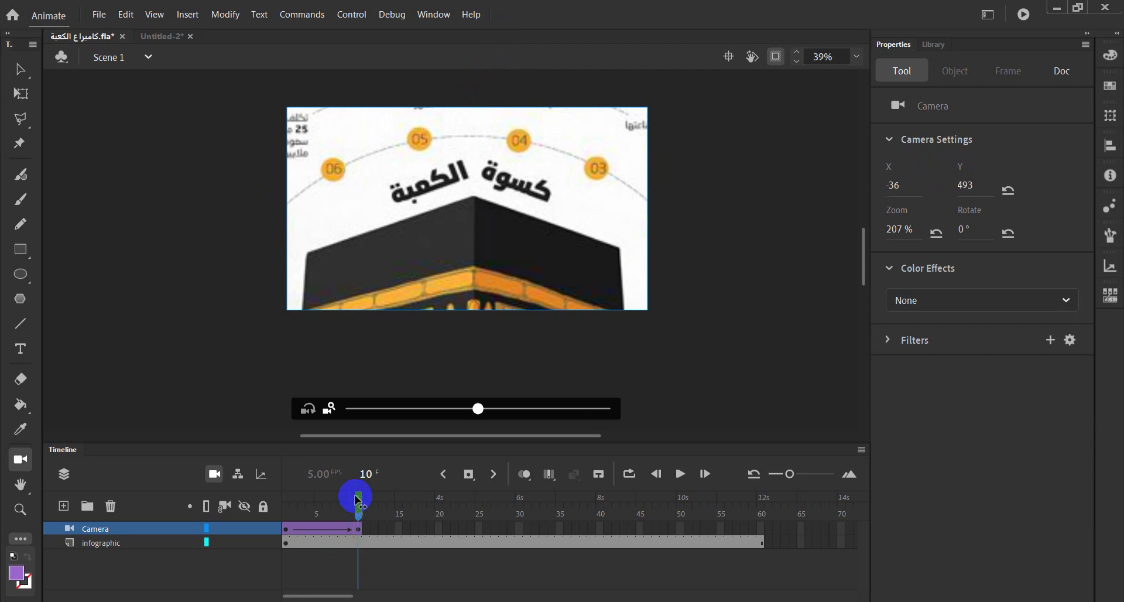
{"action": "mouse_move", "coordinate": [357, 497]}
{"action": "left_mouse_down"}
{"action": "mouse_move", "coordinate": [285, 496]}
{"action": "mouse_move", "coordinate": [358, 498]}
{"action": "left_mouse_up"}
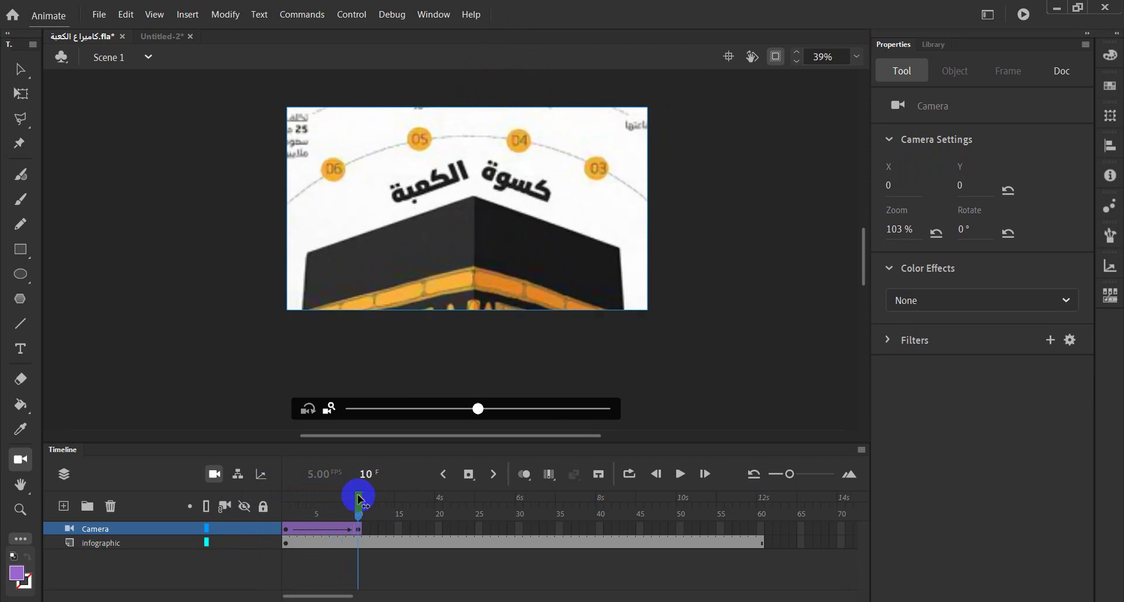
Step: Insert a Camera keyframe at frame 15 to hold the frame 10 view, and check the hold between both frames
{"action": "left_click", "coordinate": [361, 529]}
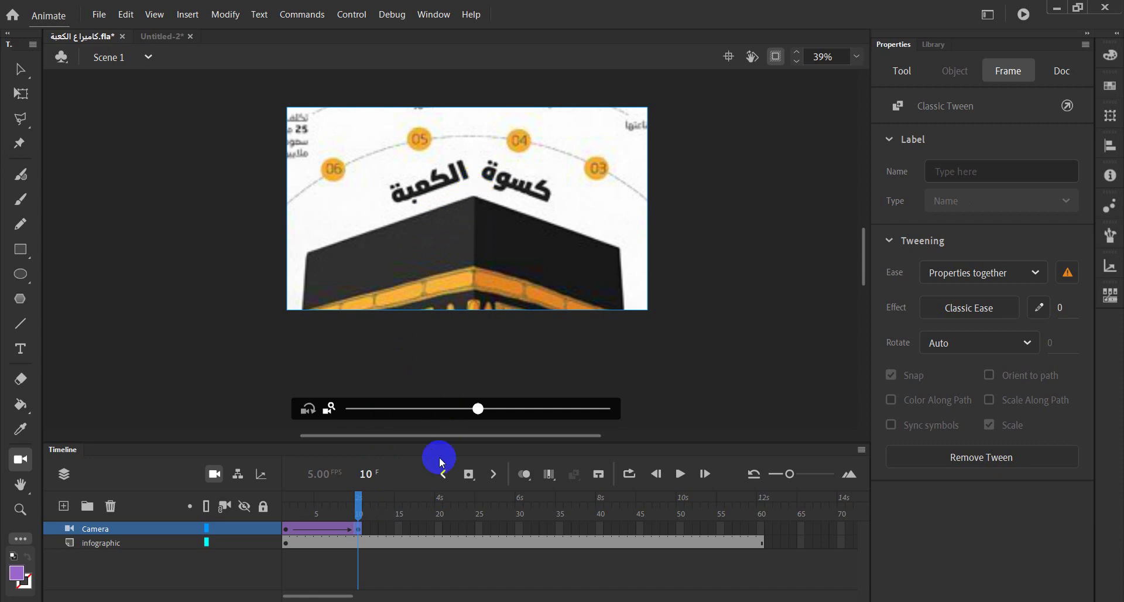
{"action": "left_click", "coordinate": [401, 531]}
{"action": "key", "text": "F6"}
{"action": "left_click", "coordinate": [397, 507]}
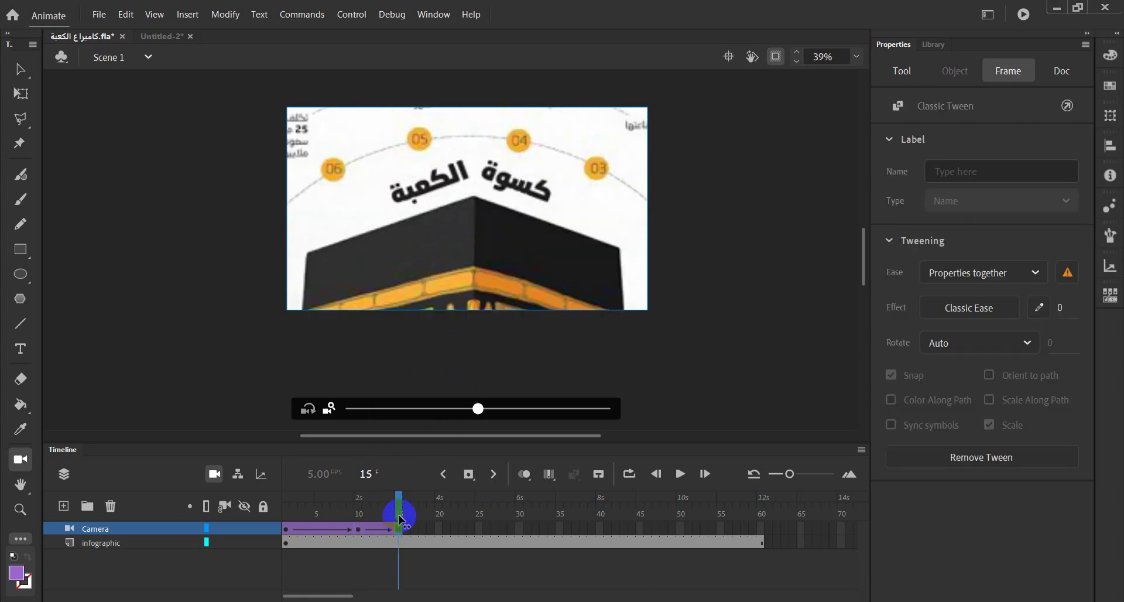
{"action": "left_click_drag", "start_coordinate": [397, 511], "coordinate": [357, 507]}
{"action": "left_click", "coordinate": [399, 528]}
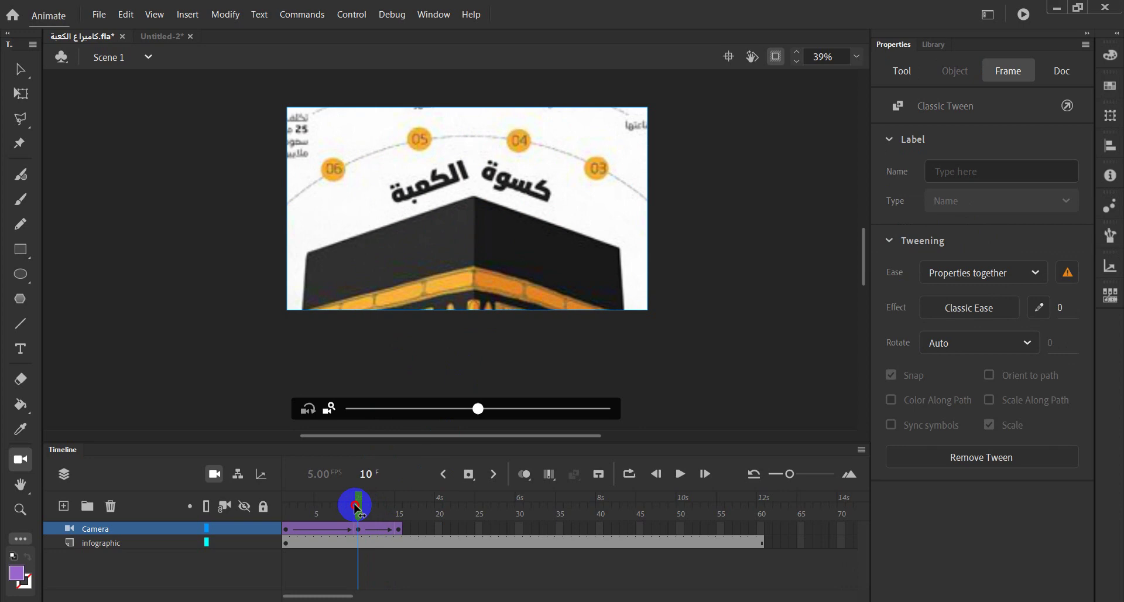
{"action": "left_click", "coordinate": [401, 529]}
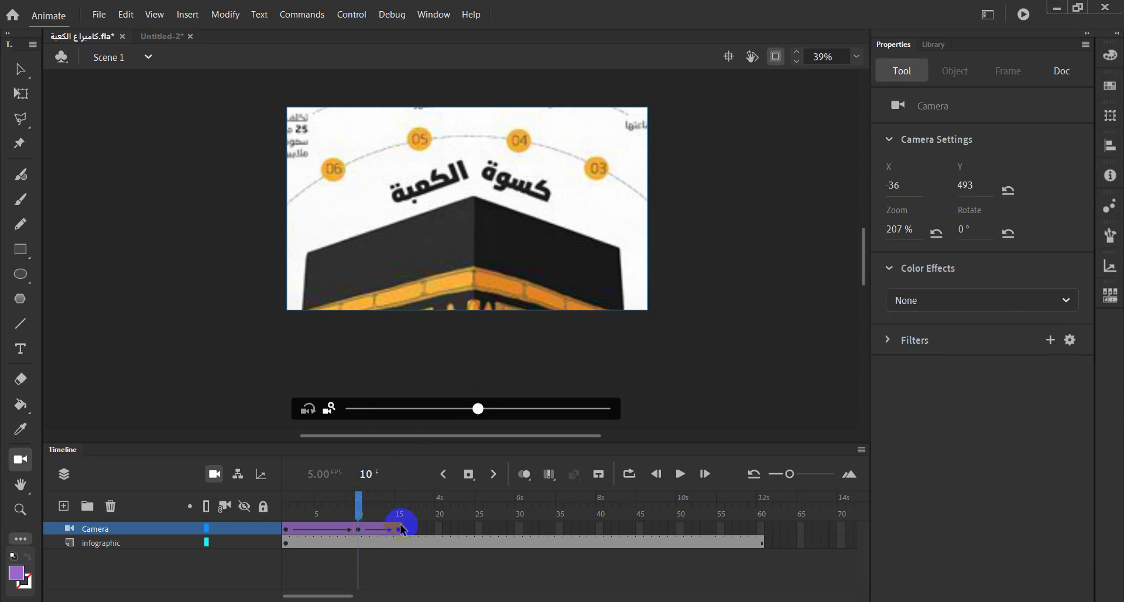
{"action": "left_click", "coordinate": [359, 529]}
{"action": "left_click_drag", "start_coordinate": [358, 504], "coordinate": [398, 511]}
Step: Insert a keyframe at frame 25 of the Camera layer
{"action": "left_click", "coordinate": [481, 527]}
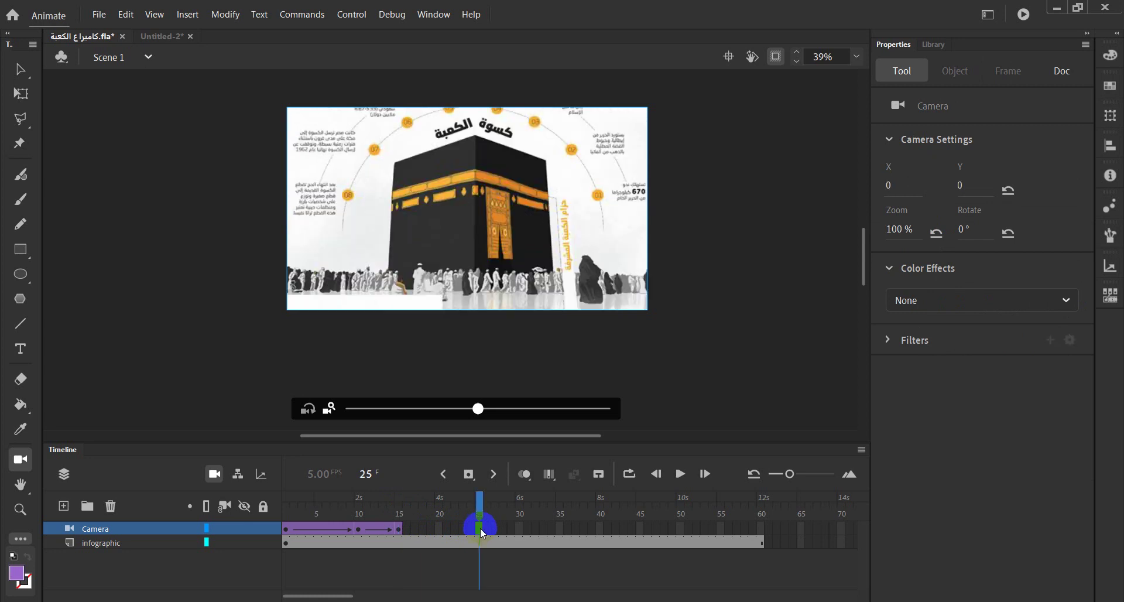
{"action": "key", "text": "F6"}
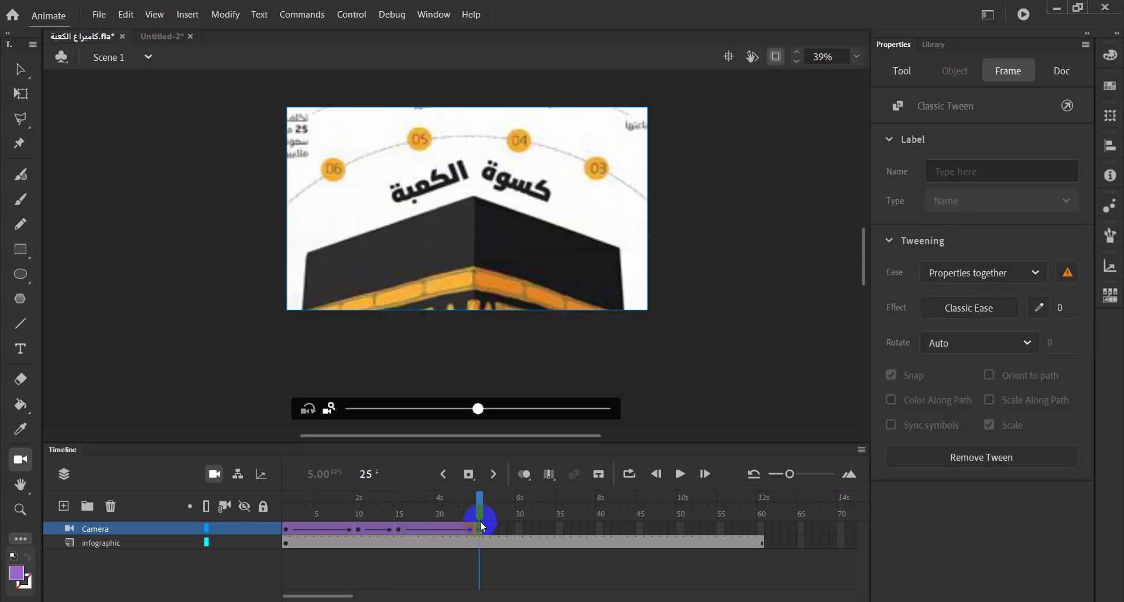
Step: At frame 25, pan the camera to the Kaaba belt section and zoom to 172%, framing it at X -498, Y -876
{"action": "left_click_drag", "start_coordinate": [502, 276], "coordinate": [574, 359]}
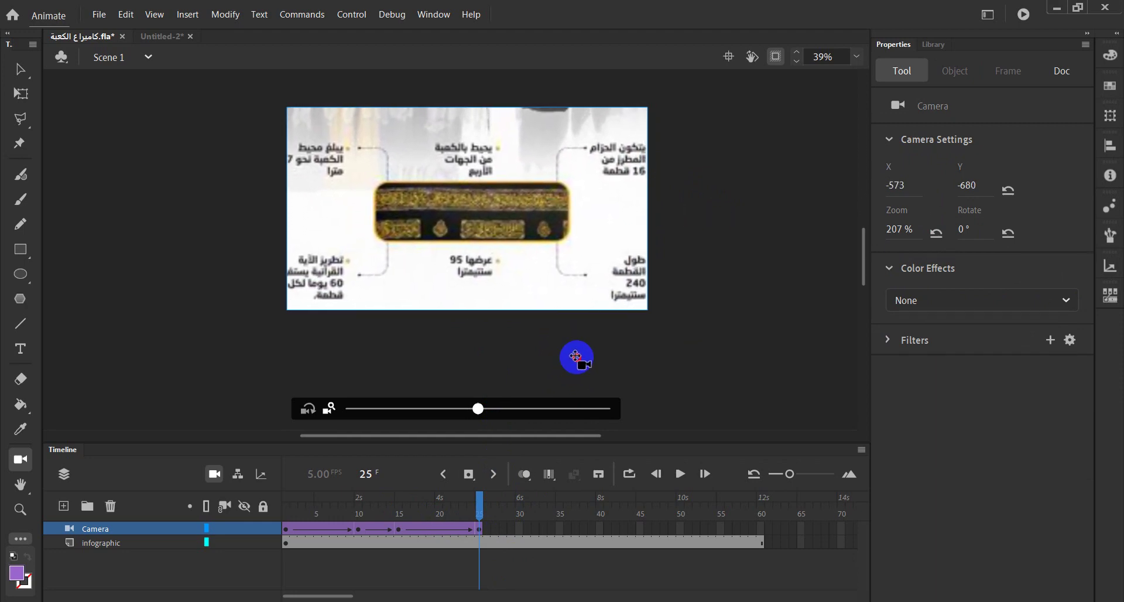
{"action": "left_click", "coordinate": [617, 213]}
{"action": "left_click", "coordinate": [478, 408]}
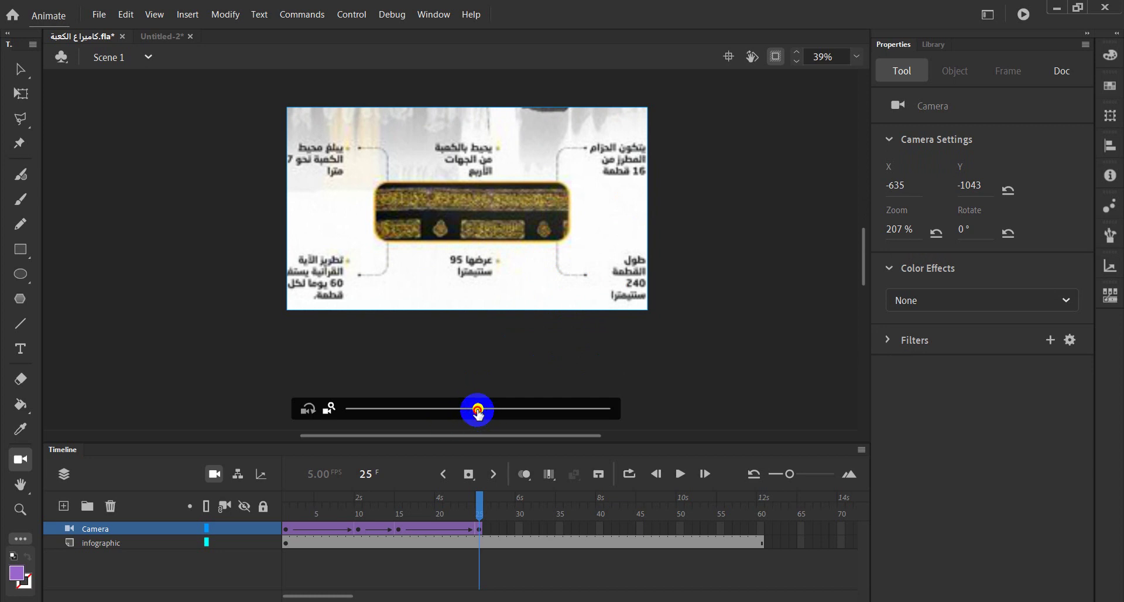
{"action": "left_click_drag", "start_coordinate": [477, 410], "coordinate": [454, 410]}
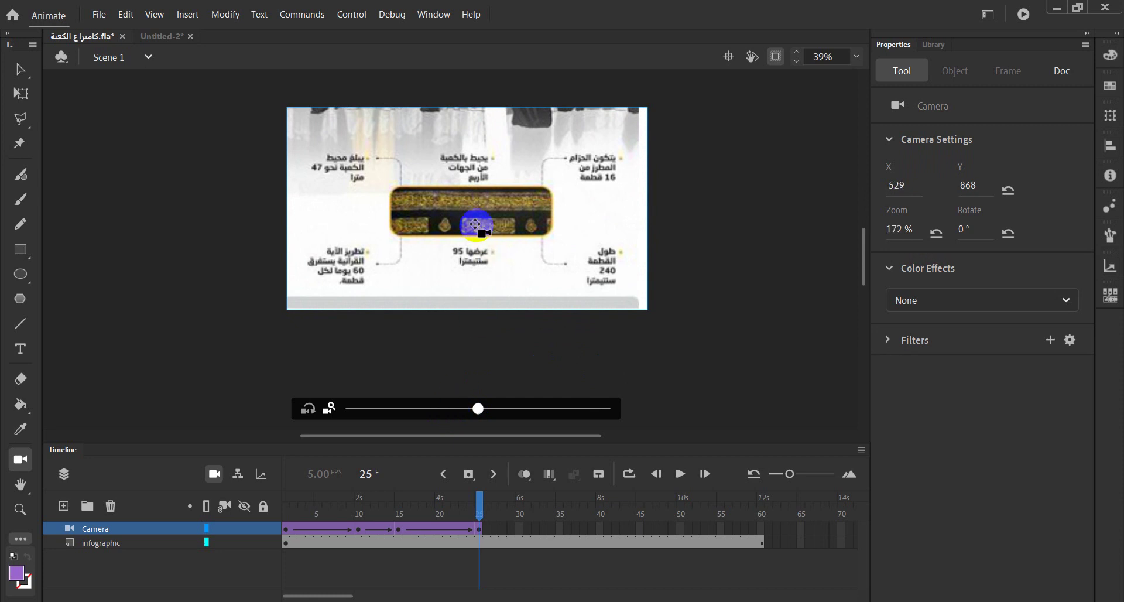
{"action": "left_click_drag", "start_coordinate": [476, 226], "coordinate": [467, 225]}
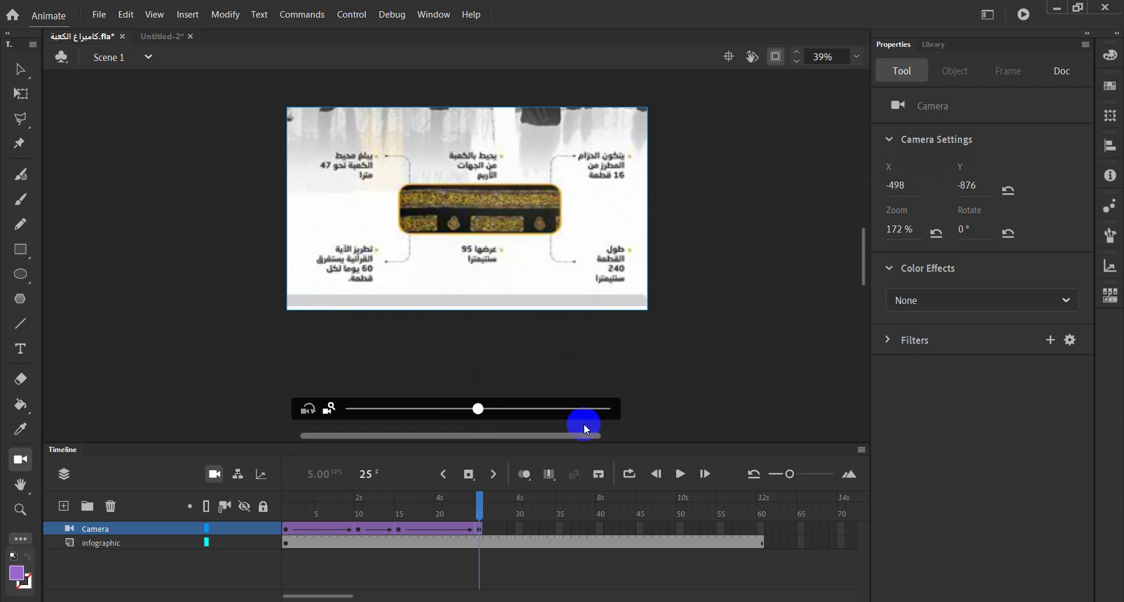
Step: Insert a keyframe at frame 30 of the Camera layer to hold the belt section view from frame 25
{"action": "mouse_move", "coordinate": [481, 501]}
{"action": "left_mouse_down"}
{"action": "mouse_move", "coordinate": [377, 513]}
{"action": "mouse_move", "coordinate": [478, 521]}
{"action": "left_mouse_up"}
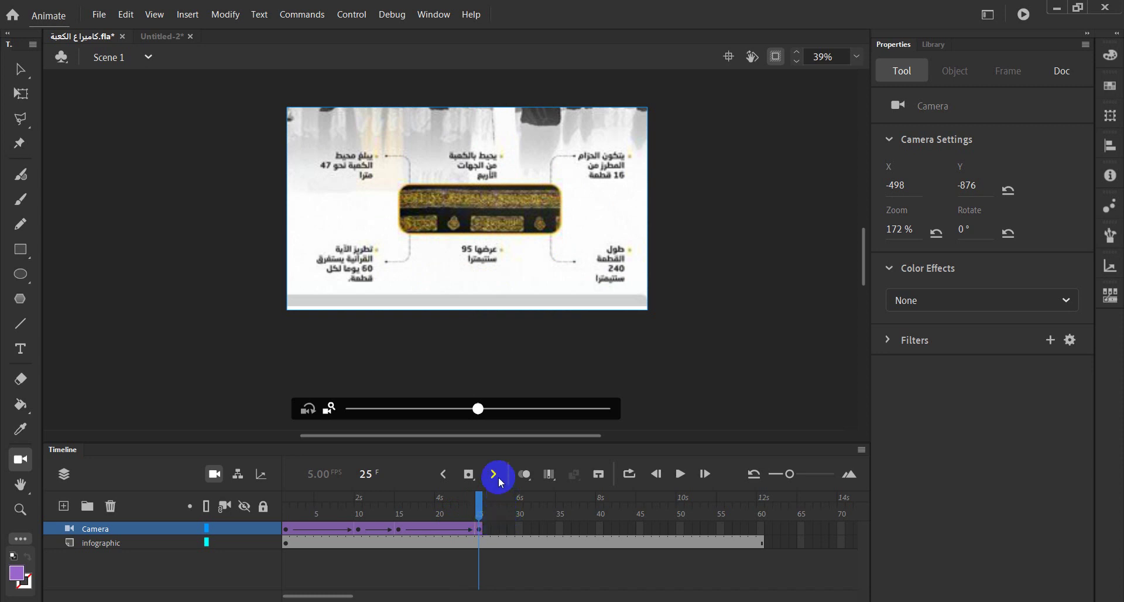
{"action": "left_click", "coordinate": [522, 530]}
{"action": "key", "text": "F6"}
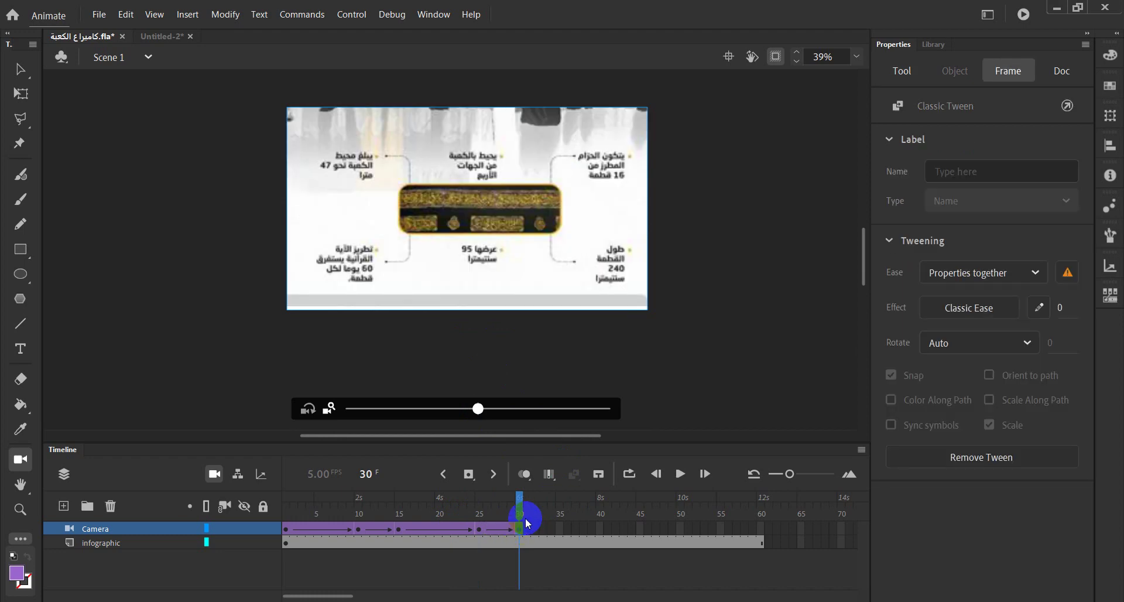
{"action": "left_click", "coordinate": [515, 502]}
{"action": "mouse_move", "coordinate": [518, 503]}
{"action": "left_mouse_down"}
{"action": "mouse_move", "coordinate": [476, 504]}
{"action": "mouse_move", "coordinate": [518, 505]}
{"action": "left_mouse_up"}
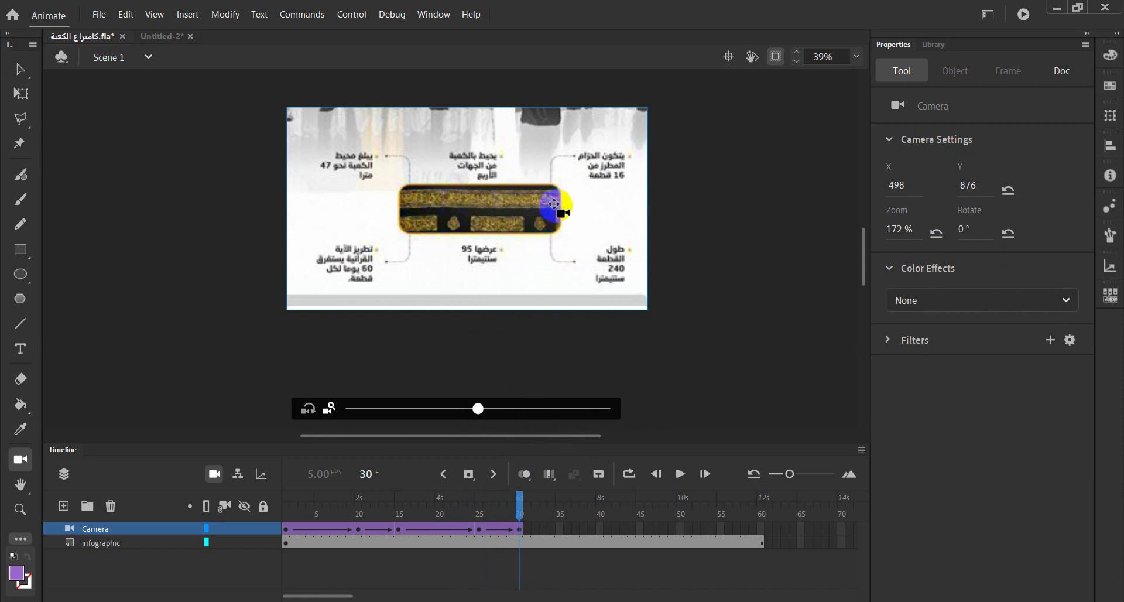
Step: Insert a Camera keyframe at frame 40 and pan the camera to the upside-down factory section at X 746, Y -871
{"action": "left_click", "coordinate": [599, 525]}
{"action": "key", "text": "F6"}
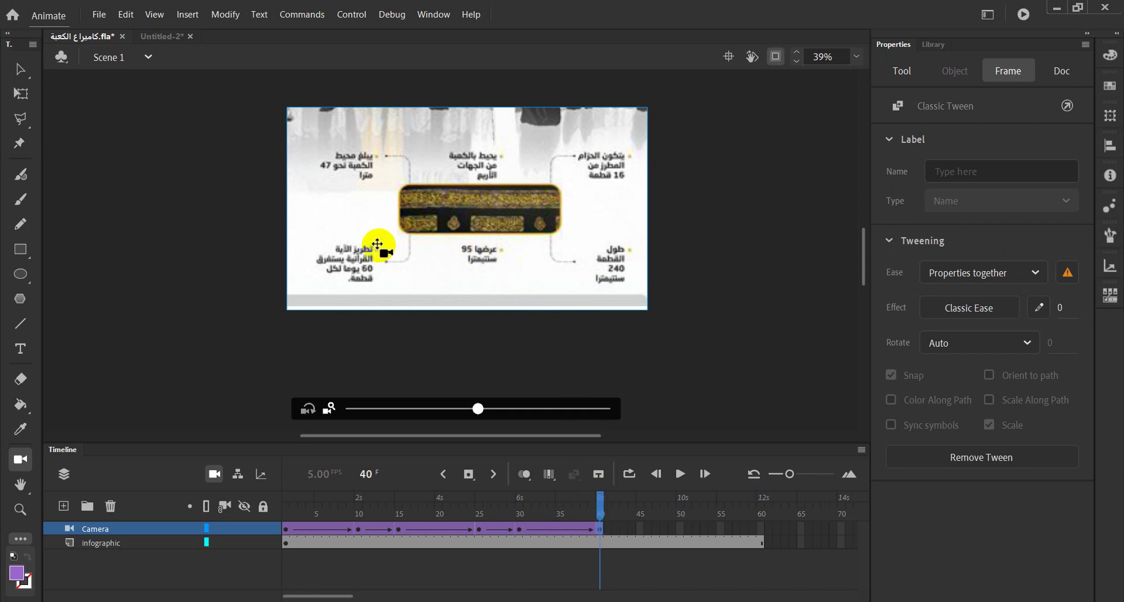
{"action": "left_click_drag", "start_coordinate": [350, 245], "coordinate": [2, 238]}
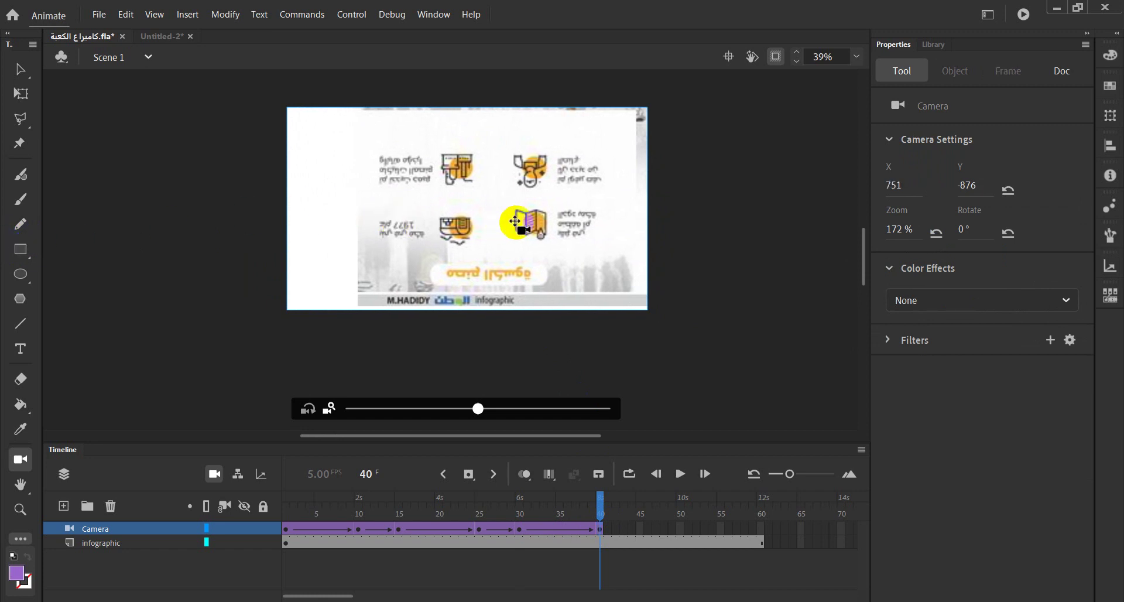
{"action": "mouse_move", "coordinate": [532, 213]}
{"action": "left_mouse_down"}
{"action": "mouse_move", "coordinate": [574, 218]}
{"action": "mouse_move", "coordinate": [545, 219]}
{"action": "left_mouse_up"}
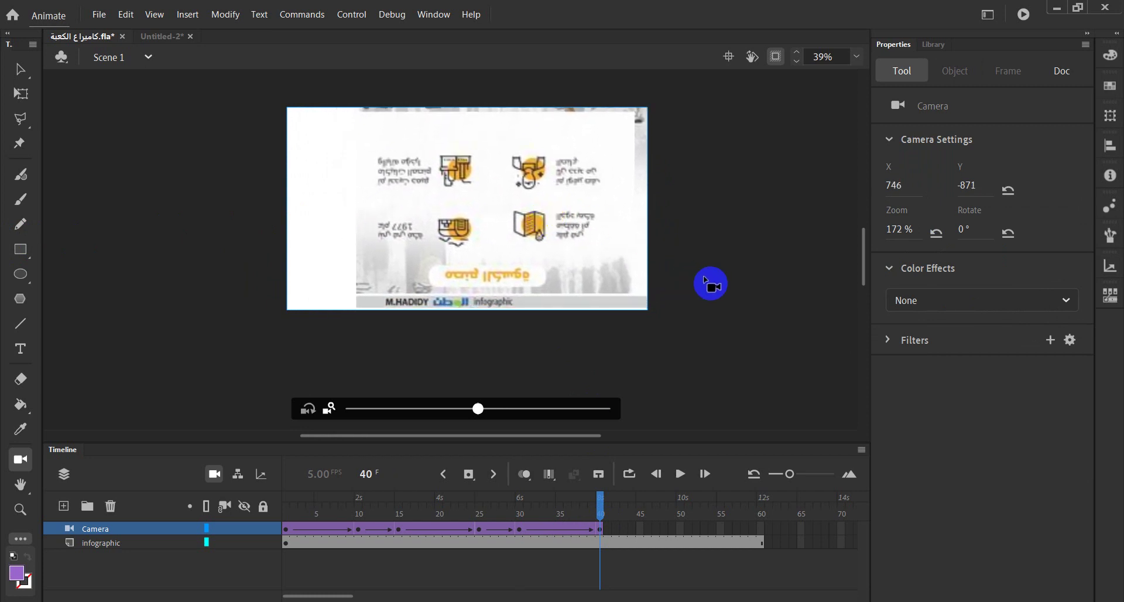
Step: Rotate the camera to 180° at frame 40 so the factory section reads upright
{"action": "left_click", "coordinate": [617, 276]}
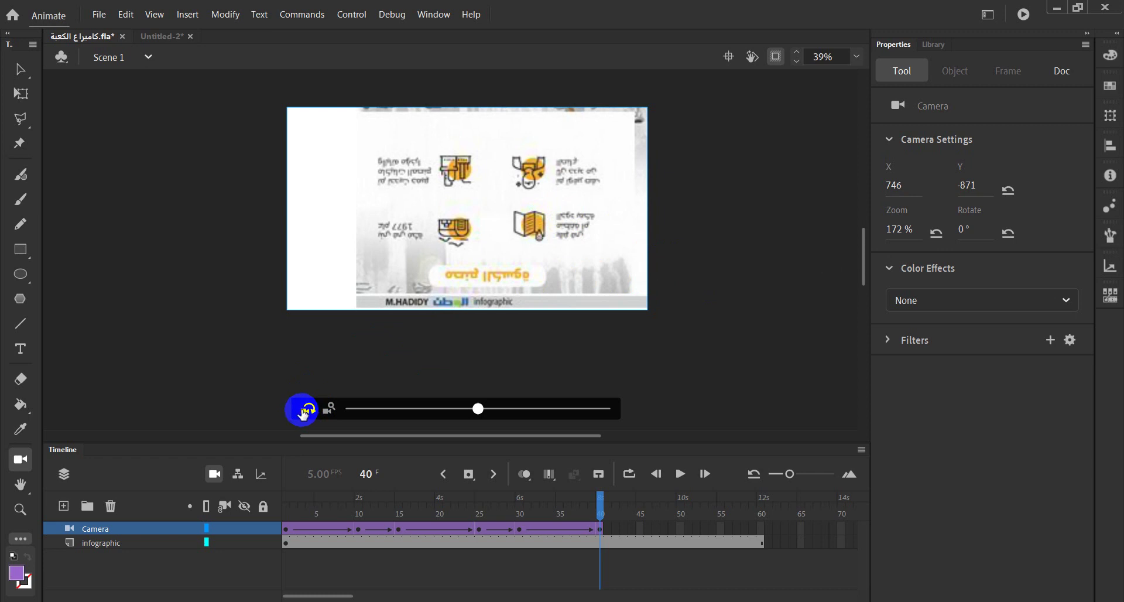
{"action": "left_click_drag", "start_coordinate": [476, 409], "coordinate": [376, 413]}
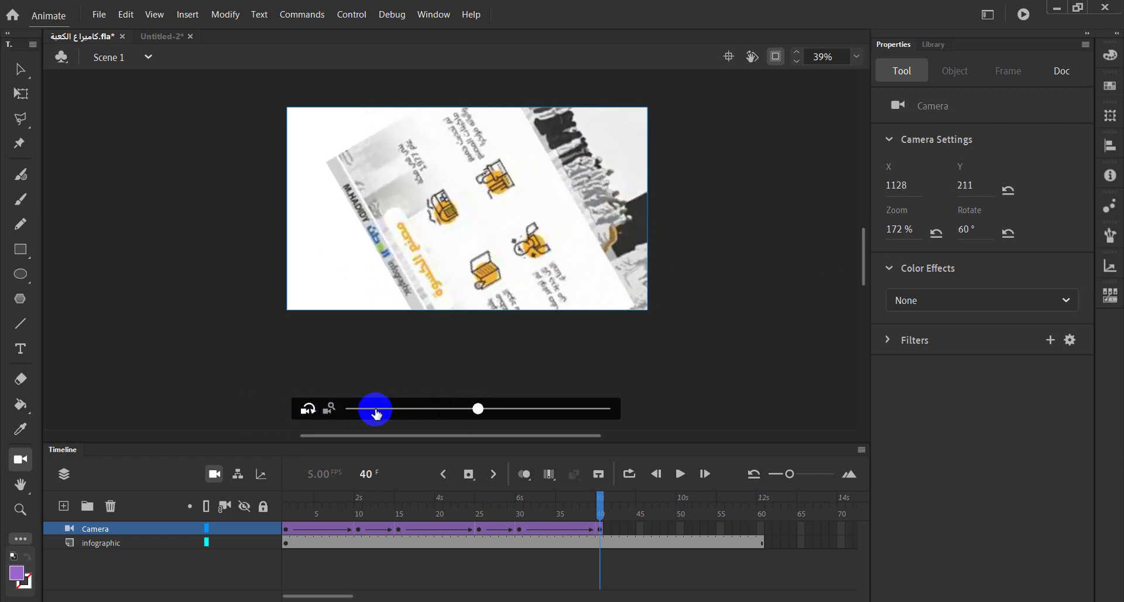
{"action": "left_click_drag", "start_coordinate": [480, 407], "coordinate": [271, 417]}
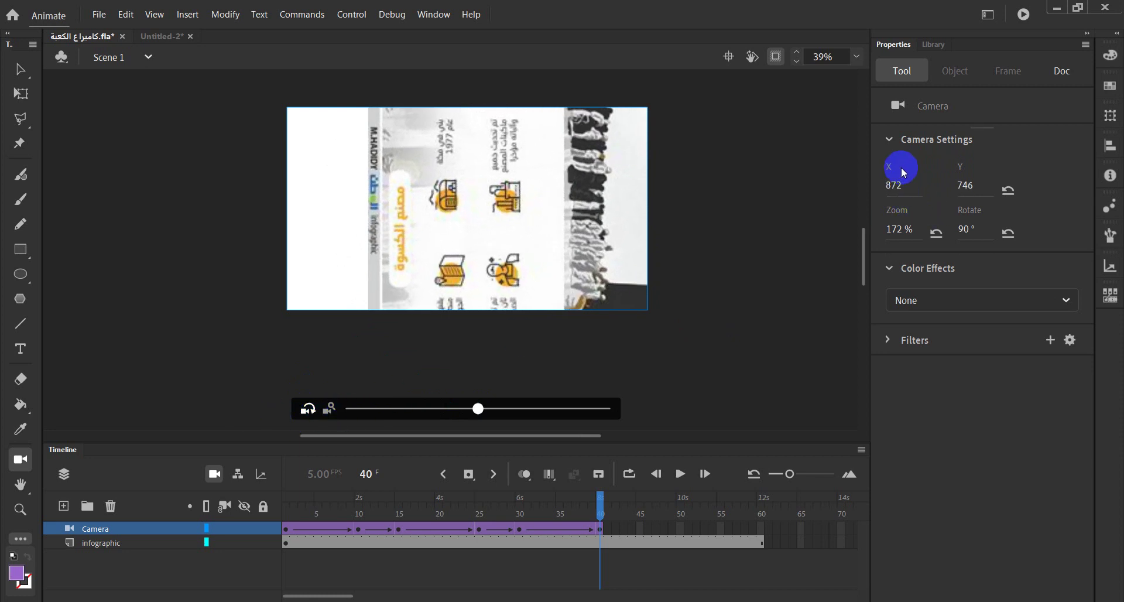
{"action": "left_click_drag", "start_coordinate": [481, 409], "coordinate": [313, 408]}
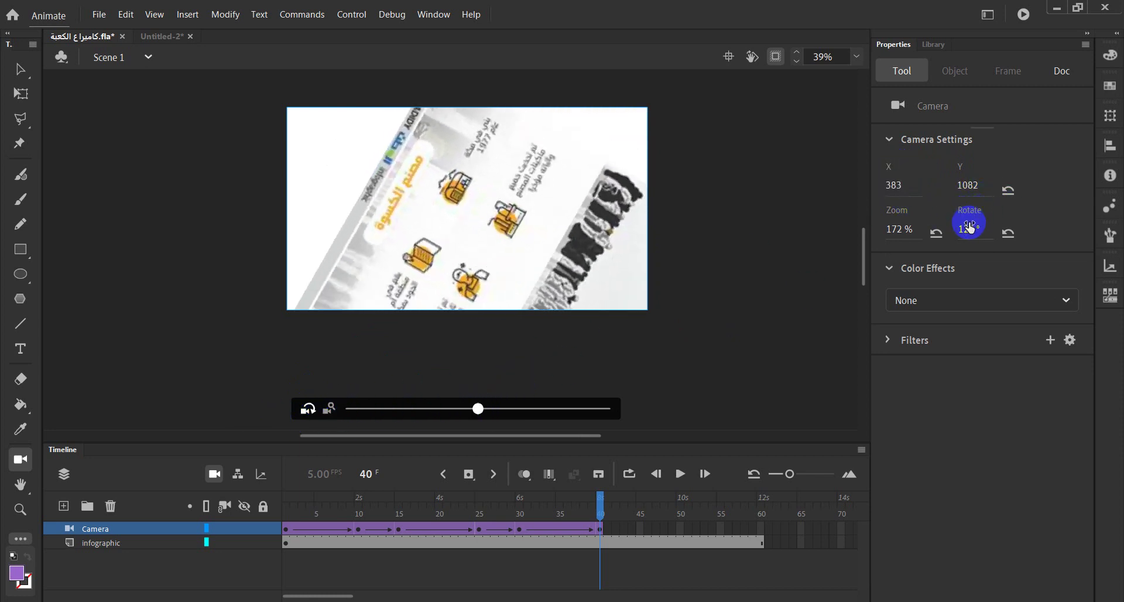
{"action": "left_click_drag", "start_coordinate": [968, 230], "coordinate": [1013, 233]}
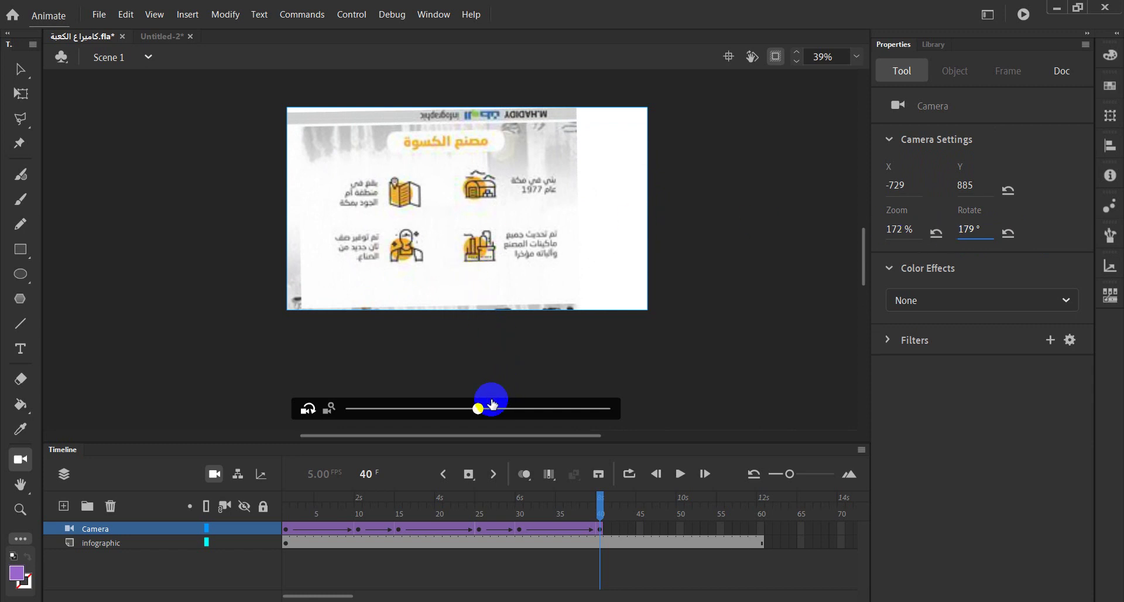
{"action": "left_click_drag", "start_coordinate": [478, 412], "coordinate": [472, 408]}
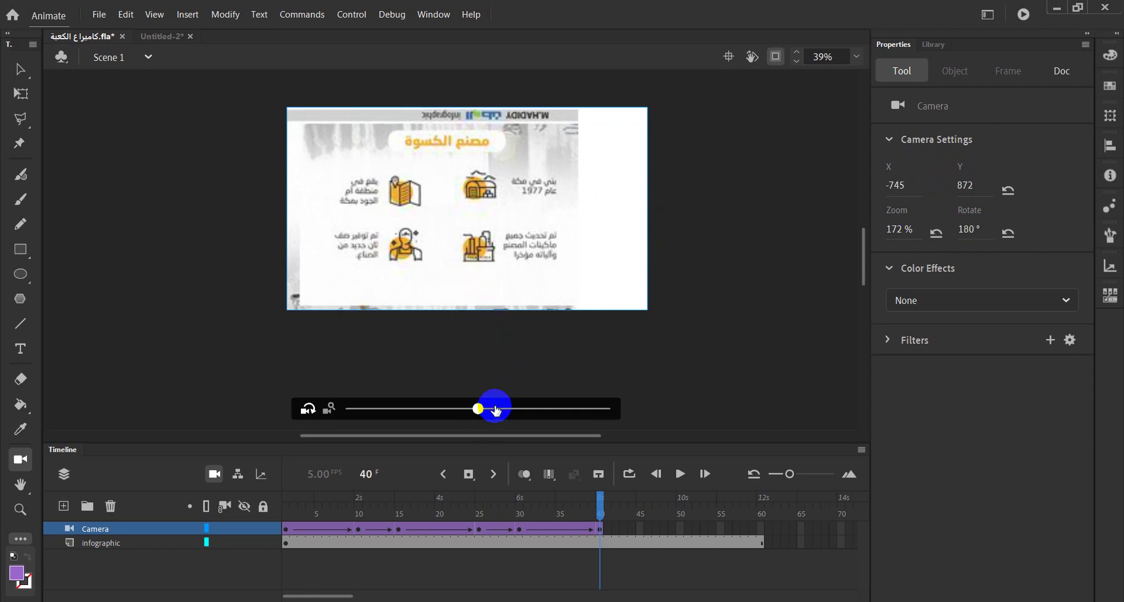
Step: Zoom the camera in to 215% at frame 40 and pan it to X -825, Y 1119, centring the factory section
{"action": "mouse_move", "coordinate": [489, 230]}
{"action": "left_mouse_down"}
{"action": "mouse_move", "coordinate": [500, 237]}
{"action": "mouse_move", "coordinate": [470, 225]}
{"action": "mouse_move", "coordinate": [444, 235]}
{"action": "mouse_move", "coordinate": [489, 240]}
{"action": "left_mouse_up"}
{"action": "left_click_drag", "start_coordinate": [479, 409], "coordinate": [531, 410]}
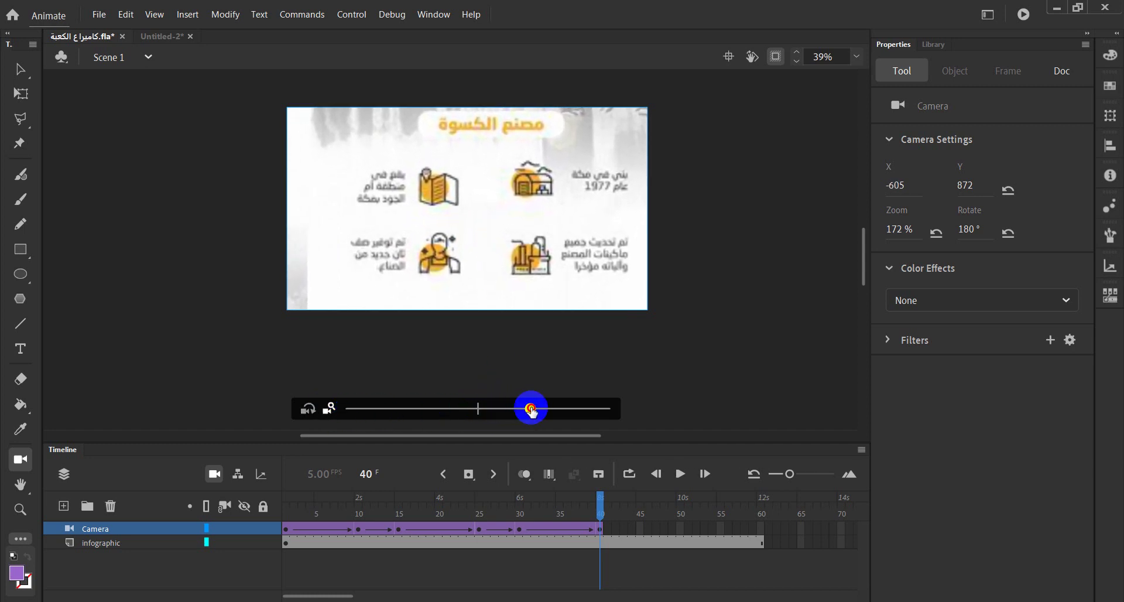
{"action": "left_click_drag", "start_coordinate": [500, 226], "coordinate": [521, 225]}
{"action": "left_click", "coordinate": [477, 408]}
{"action": "left_click_drag", "start_coordinate": [484, 256], "coordinate": [476, 250]}
{"action": "left_click", "coordinate": [482, 410]}
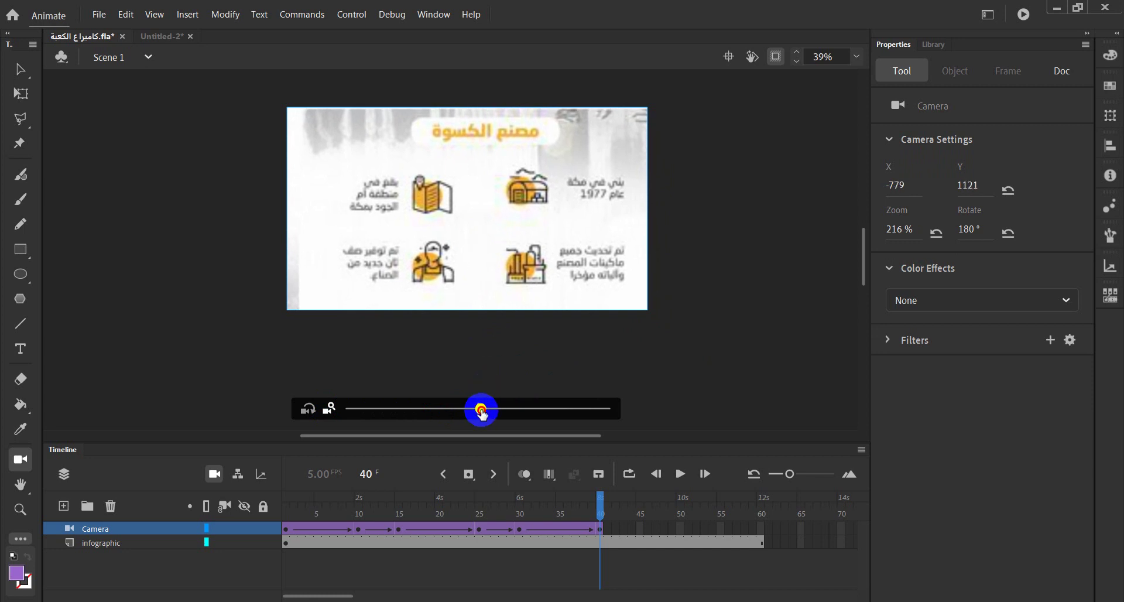
{"action": "left_click_drag", "start_coordinate": [481, 410], "coordinate": [477, 408]}
{"action": "left_click_drag", "start_coordinate": [527, 221], "coordinate": [538, 213]}
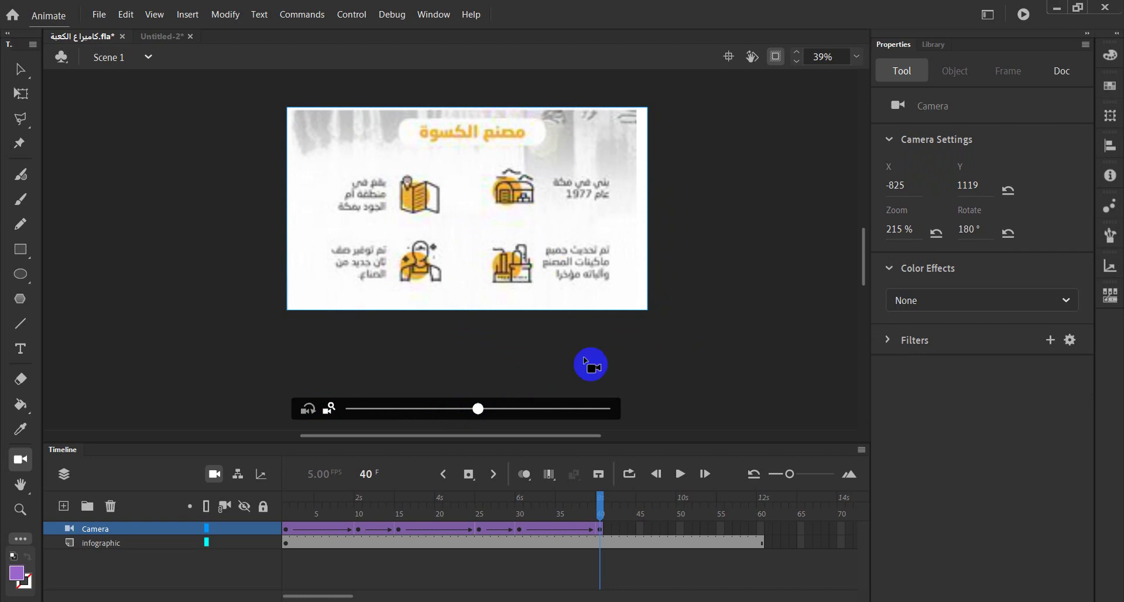
Step: Insert a Camera keyframe at frame 45 to hold the factory view, and check the hold back to frame 40
{"action": "mouse_move", "coordinate": [599, 503]}
{"action": "left_mouse_down"}
{"action": "mouse_move", "coordinate": [521, 515]}
{"action": "mouse_move", "coordinate": [600, 502]}
{"action": "left_mouse_up"}
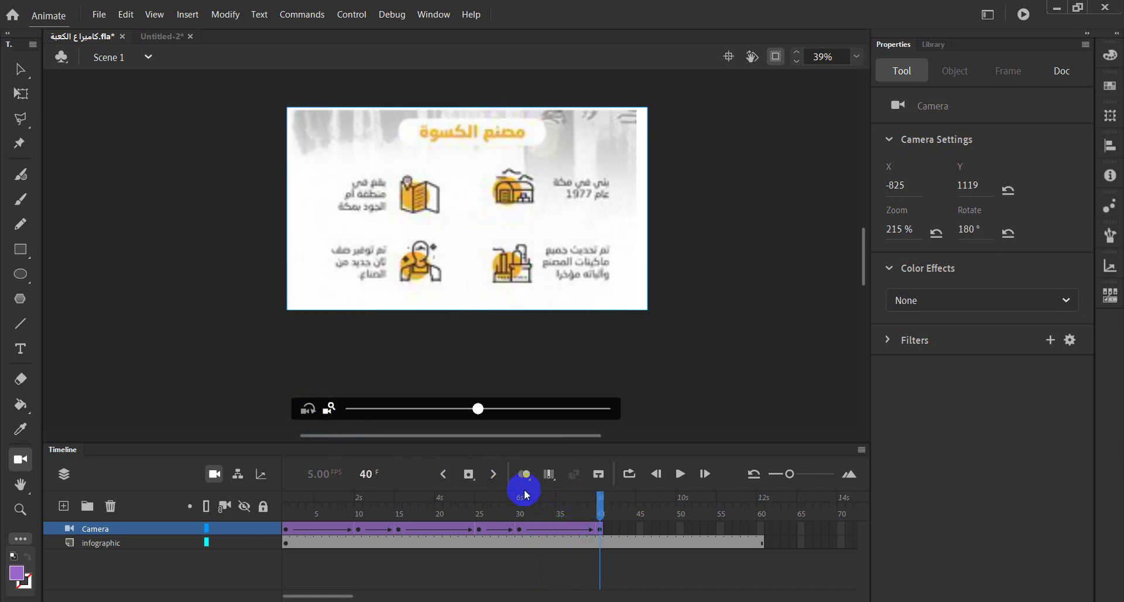
{"action": "left_click", "coordinate": [640, 529]}
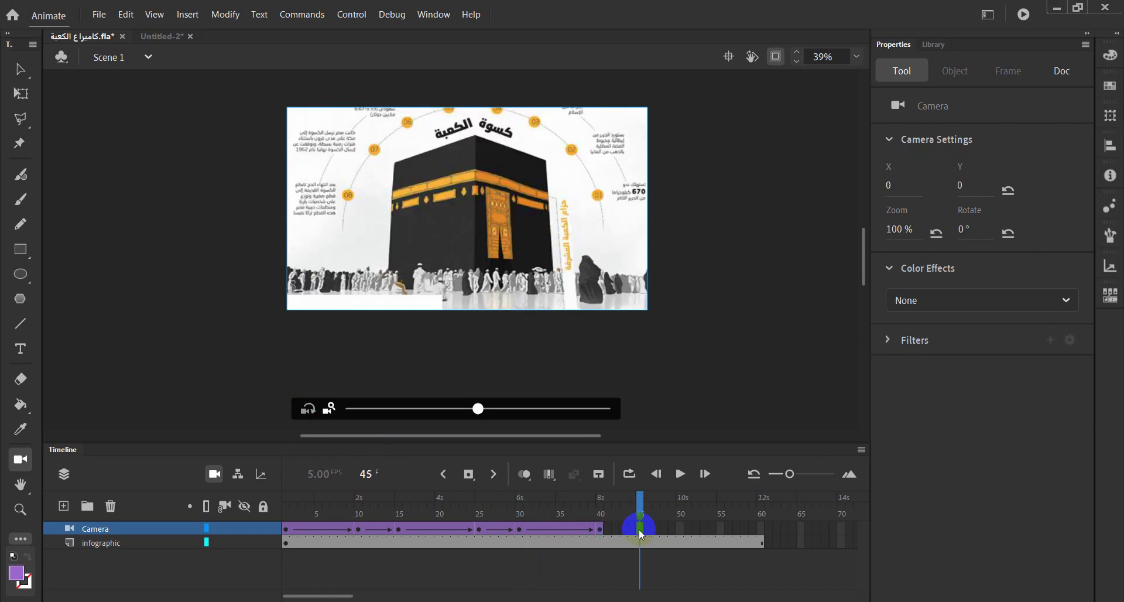
{"action": "left_click", "coordinate": [596, 527]}
{"action": "left_click", "coordinate": [632, 513]}
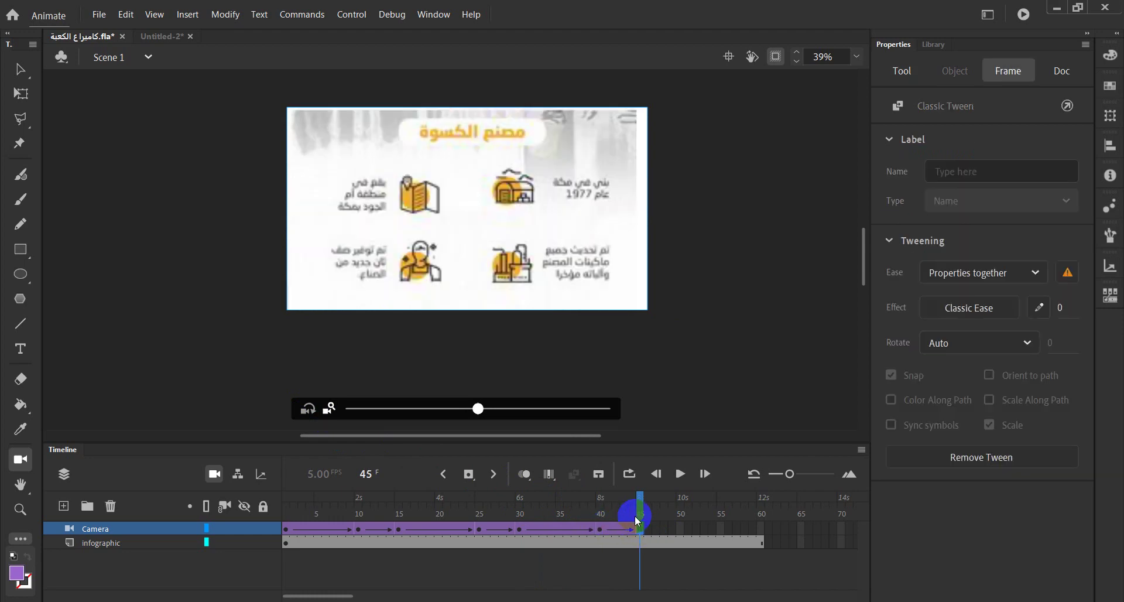
{"action": "left_click_drag", "start_coordinate": [633, 513], "coordinate": [600, 515]}
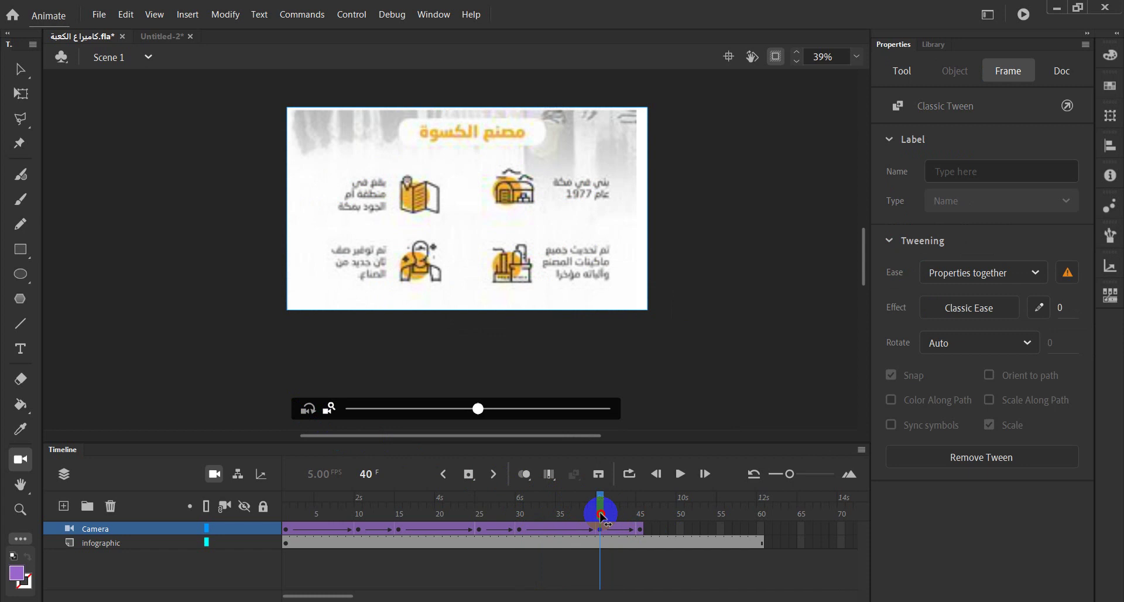
Step: Scrub the timeline from frame 1 to frame 45 to review the camera moves between the keyframes
{"action": "left_click", "coordinate": [474, 521]}
{"action": "left_click", "coordinate": [282, 509]}
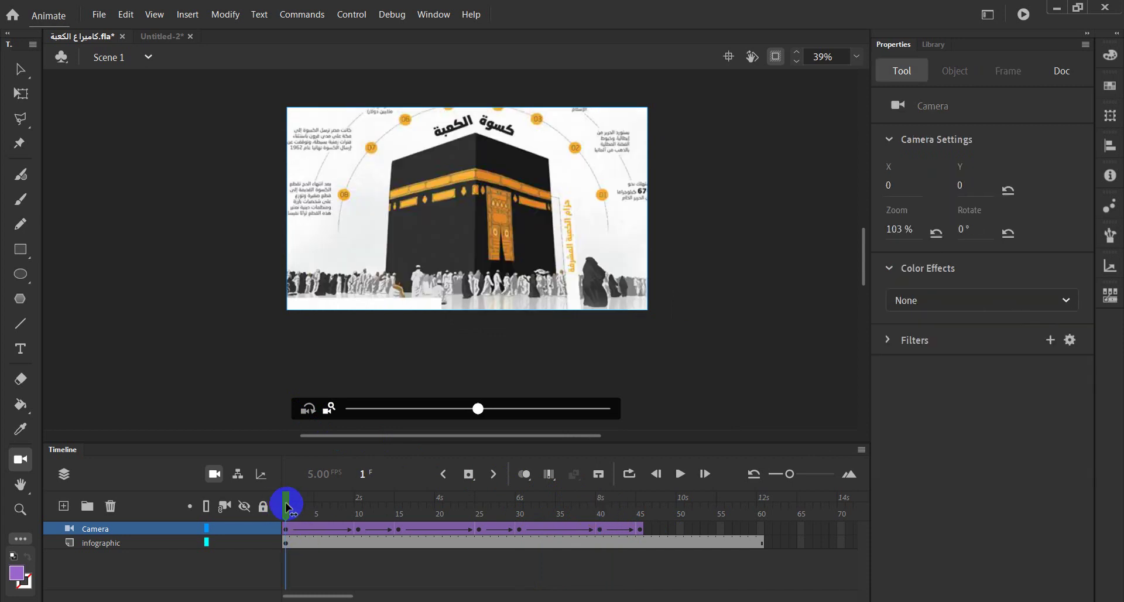
{"action": "left_click_drag", "start_coordinate": [287, 507], "coordinate": [480, 515]}
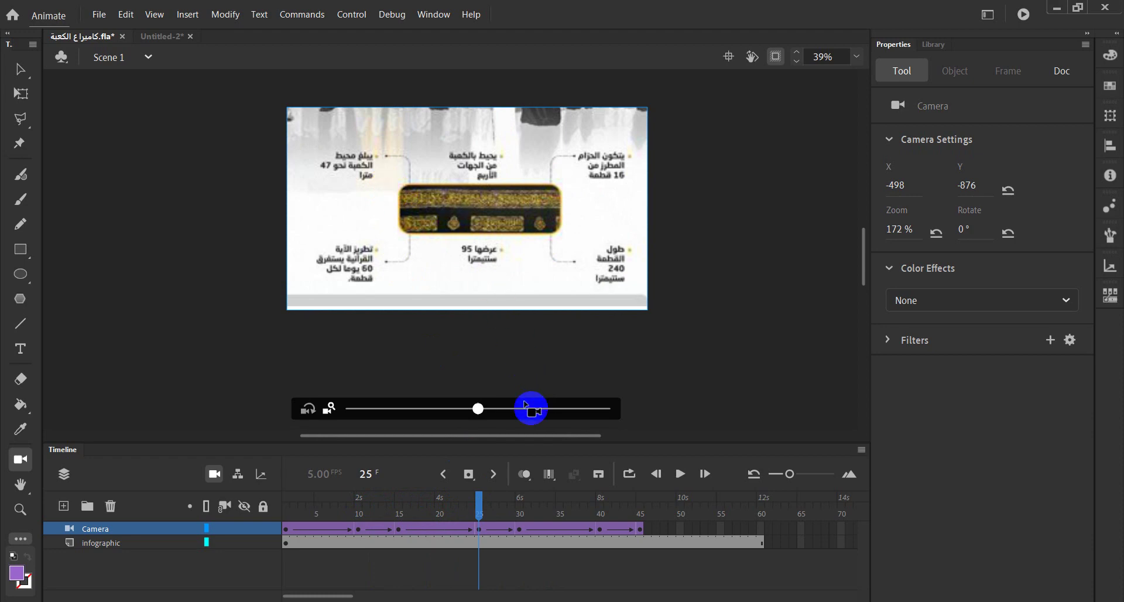
{"action": "left_click_drag", "start_coordinate": [482, 508], "coordinate": [603, 514]}
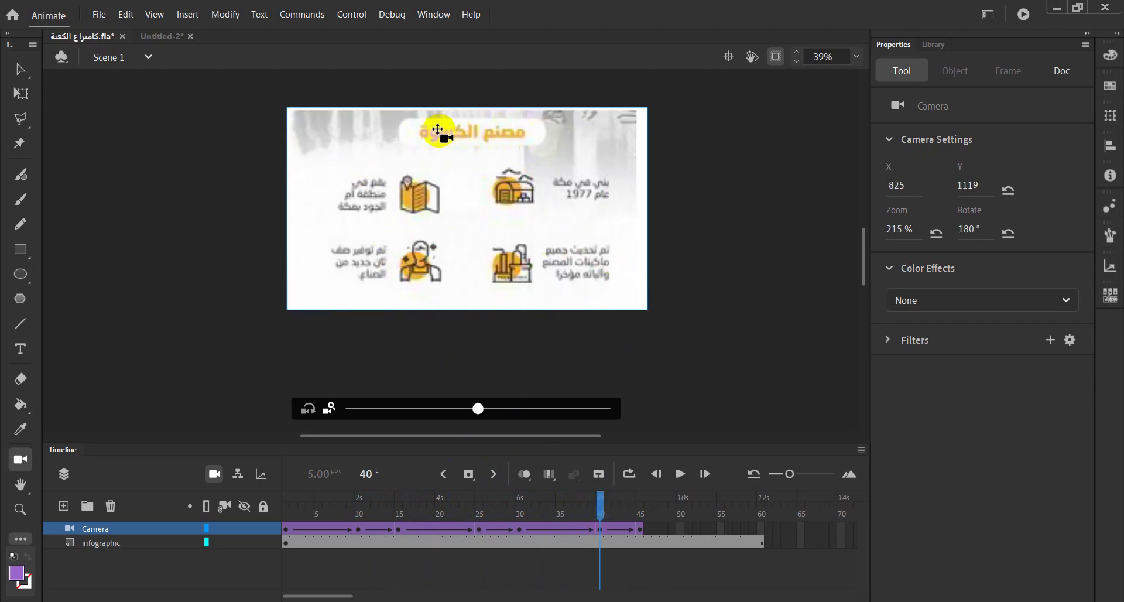
{"action": "left_click_drag", "start_coordinate": [603, 514], "coordinate": [642, 513]}
Step: Remove all frames of the infographic layer after frame 45 so it ends with the Camera layer
{"action": "left_click_drag", "start_coordinate": [782, 543], "coordinate": [654, 545]}
{"action": "right_click", "coordinate": [657, 542]}
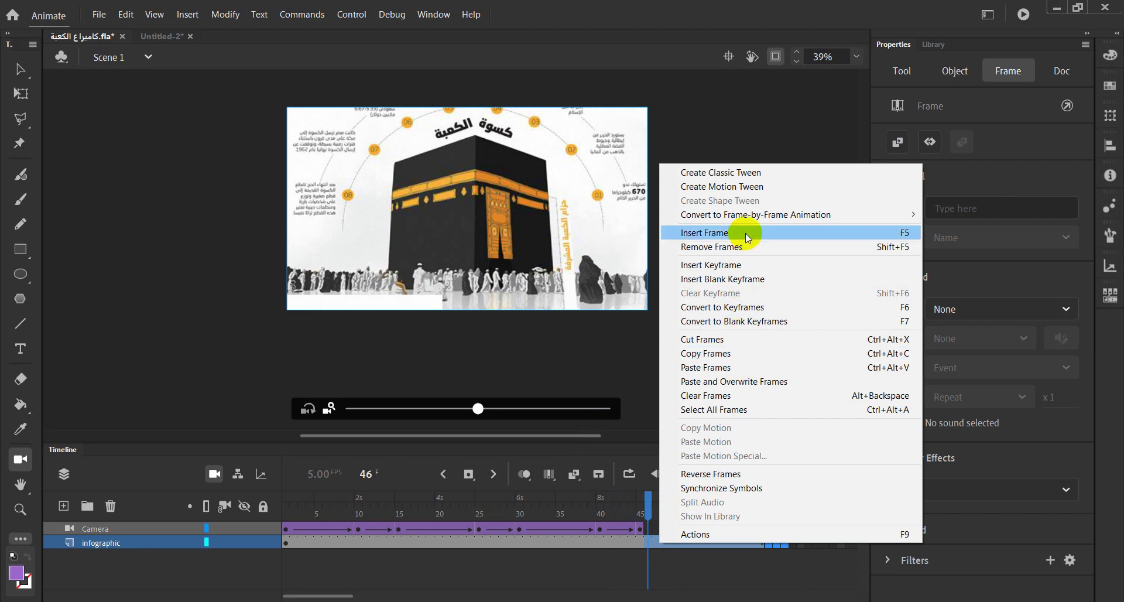
{"action": "left_click", "coordinate": [746, 248]}
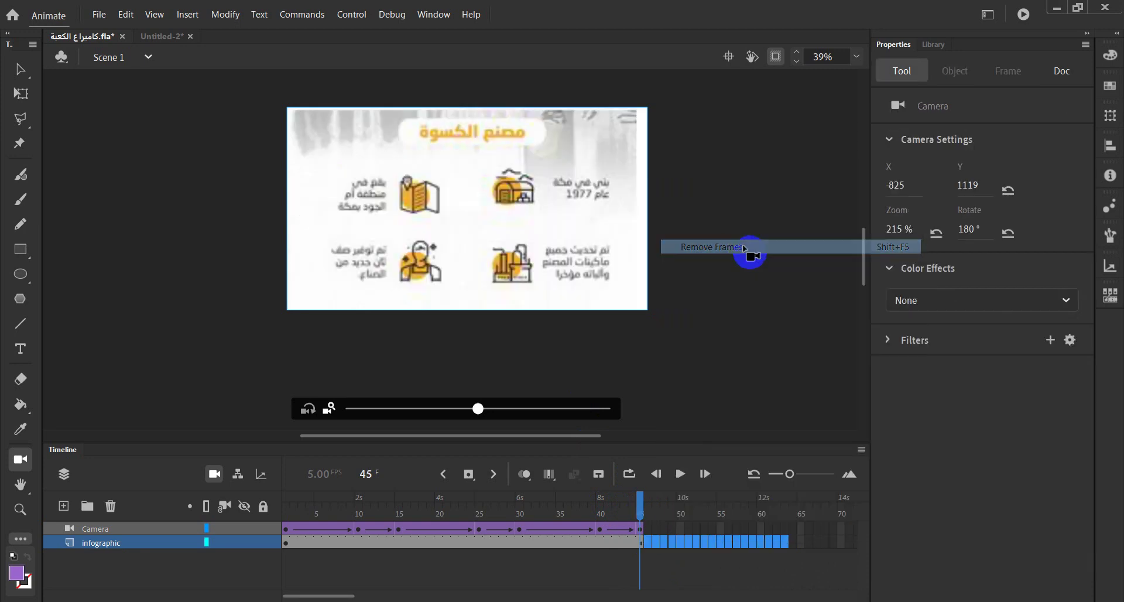
Step: Return the playhead to frame 1 and play the camera animation in the timeline
{"action": "left_click_drag", "start_coordinate": [650, 505], "coordinate": [273, 508]}
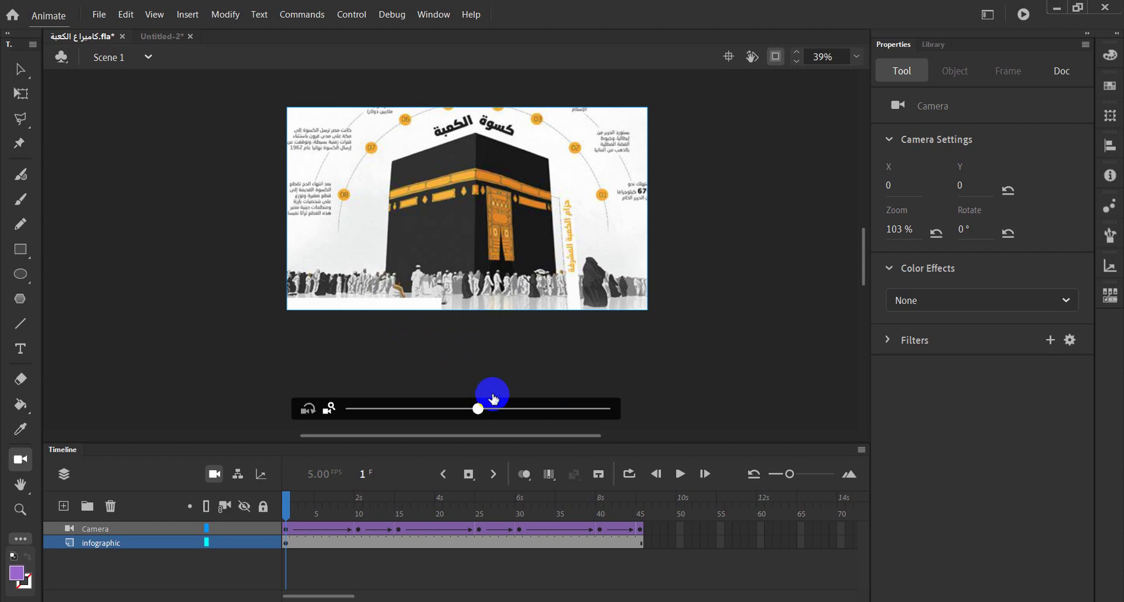
{"action": "left_click", "coordinate": [519, 529]}
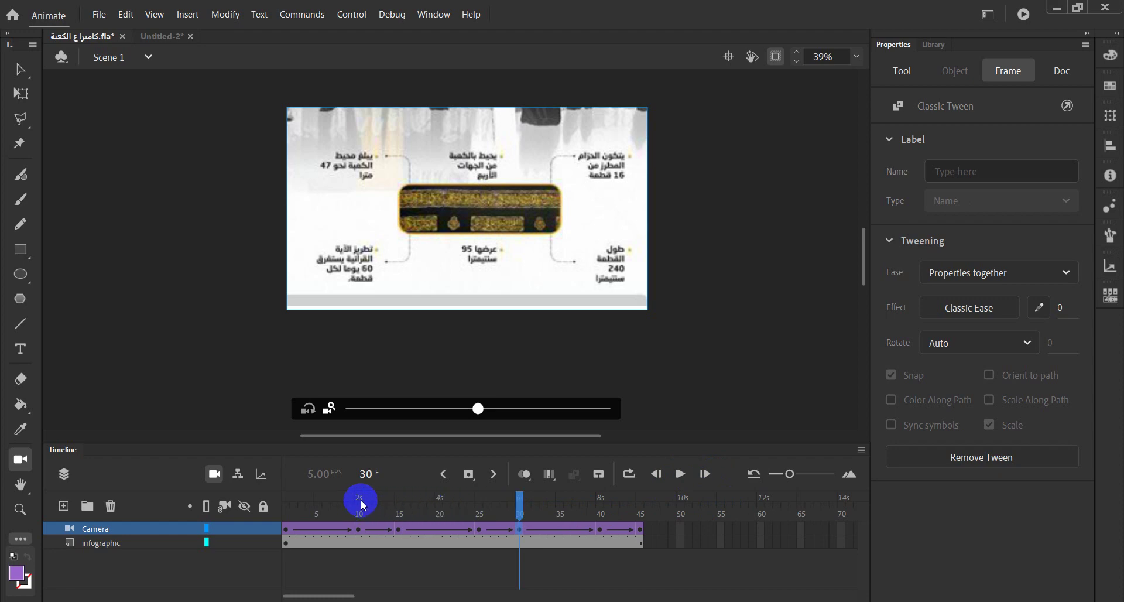
{"action": "left_click_drag", "start_coordinate": [359, 502], "coordinate": [288, 511]}
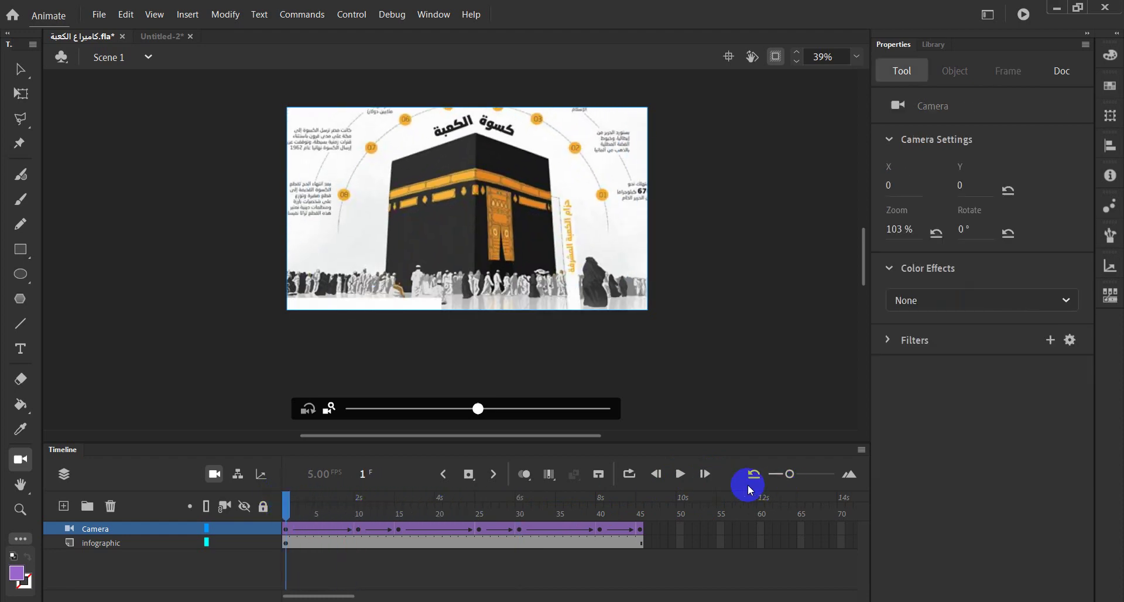
{"action": "left_click", "coordinate": [680, 475]}
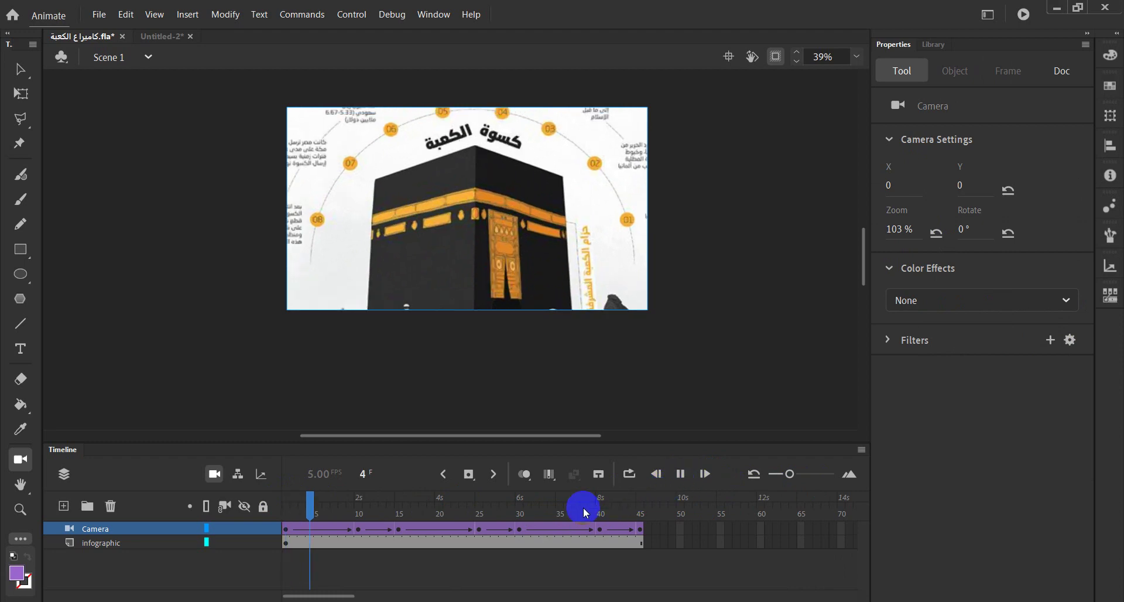
Step: Compare the Ease In and Ease Out curves for the Camera tween starting at frame 10, and apply Quad Ease-Out
{"action": "left_click", "coordinate": [360, 511]}
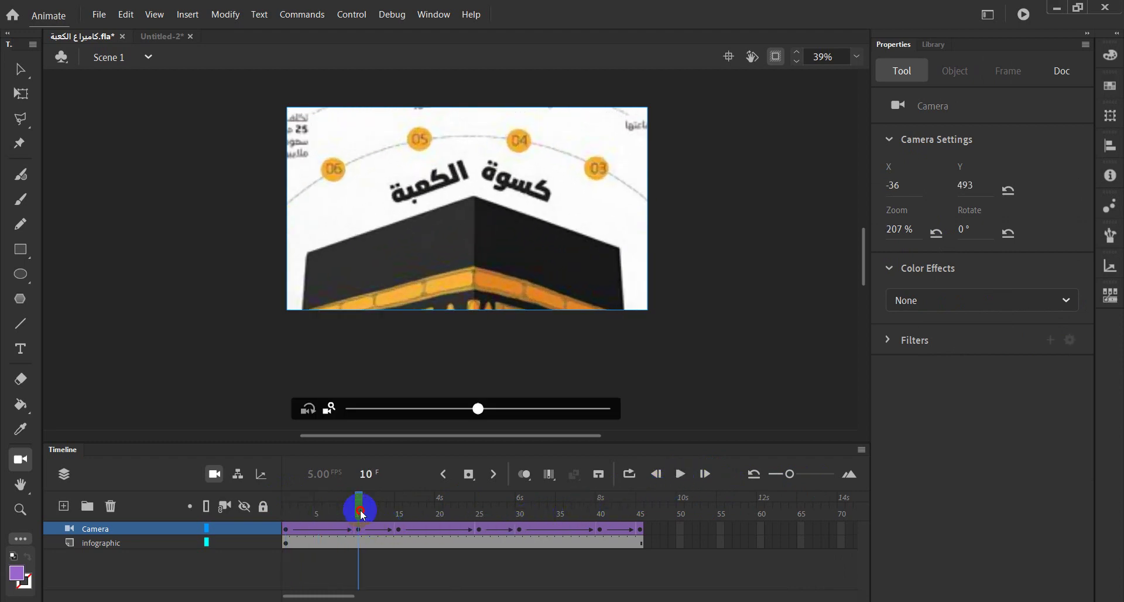
{"action": "mouse_move", "coordinate": [363, 515]}
{"action": "left_mouse_down"}
{"action": "mouse_move", "coordinate": [288, 512]}
{"action": "mouse_move", "coordinate": [360, 516]}
{"action": "left_mouse_up"}
{"action": "left_click", "coordinate": [358, 530]}
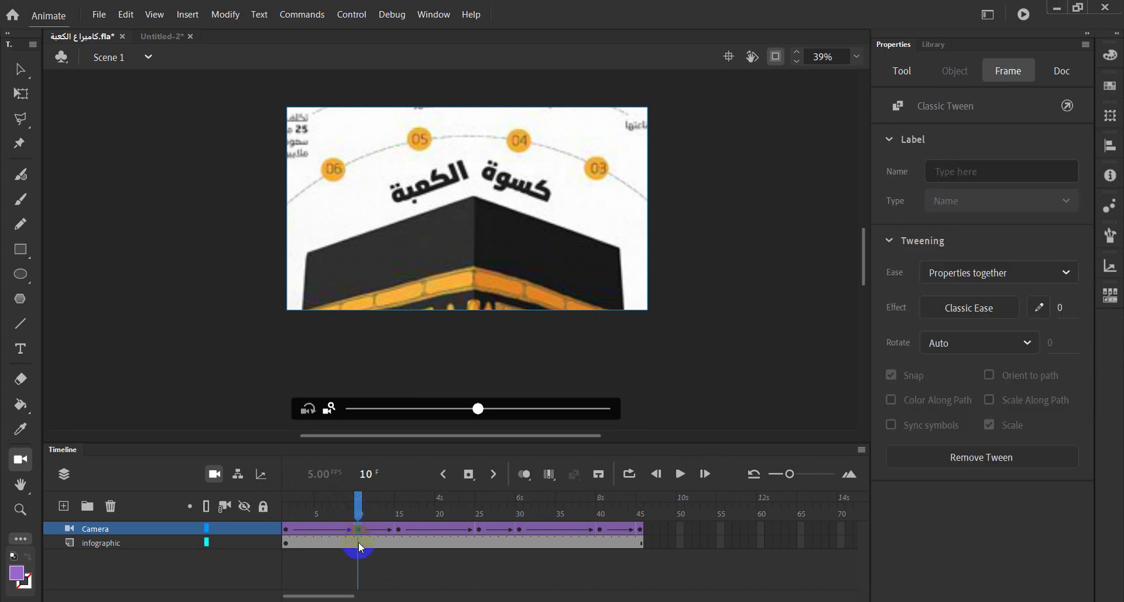
{"action": "left_click", "coordinate": [1006, 308]}
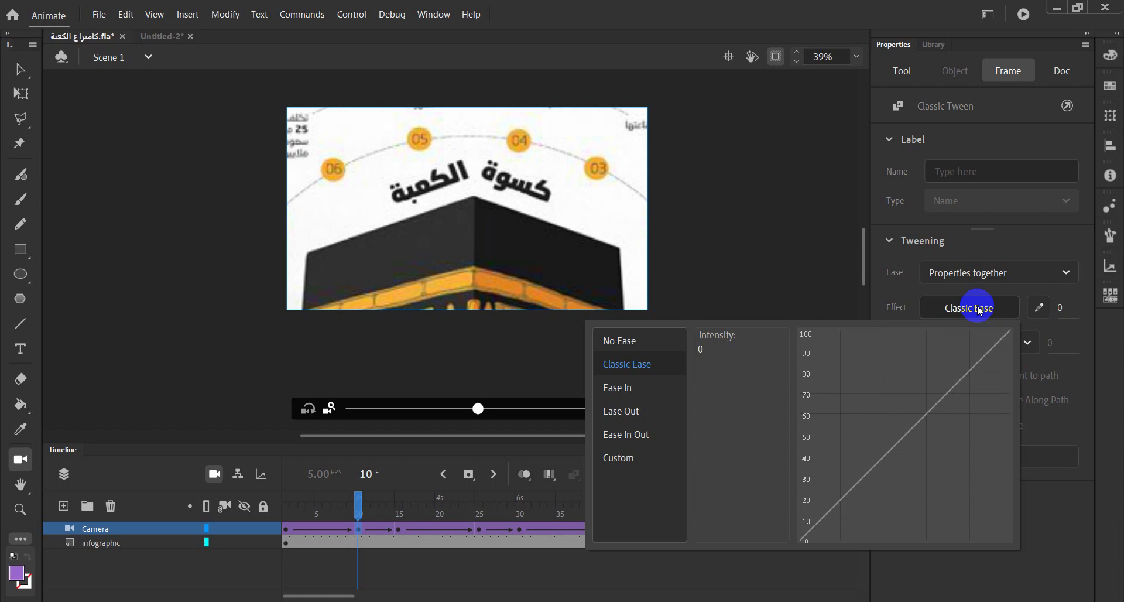
{"action": "left_click", "coordinate": [620, 389]}
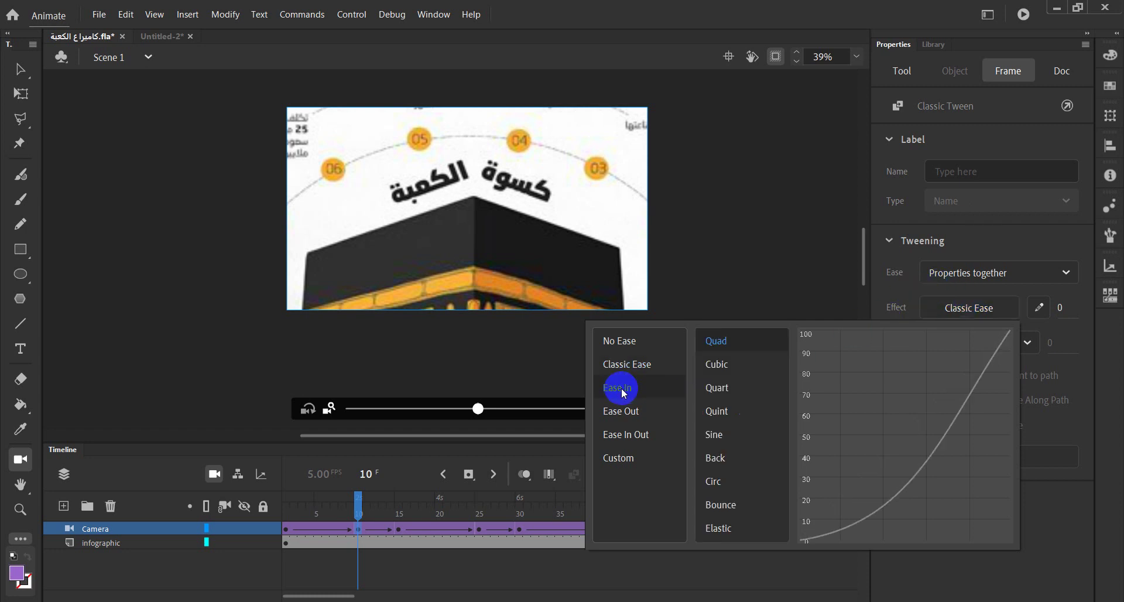
{"action": "left_click", "coordinate": [638, 417]}
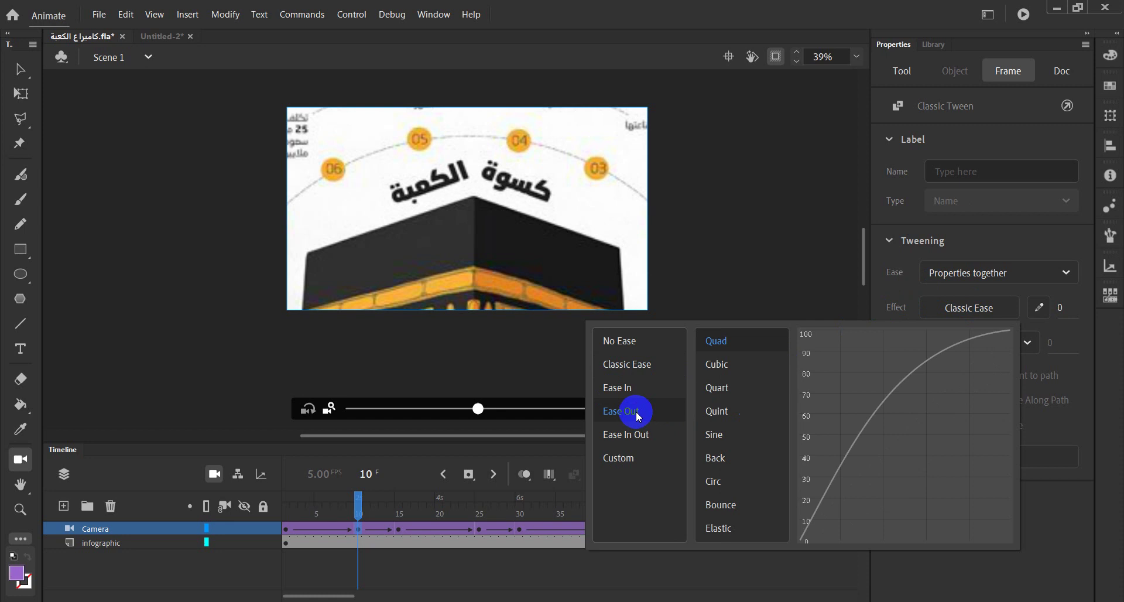
{"action": "left_click", "coordinate": [628, 388]}
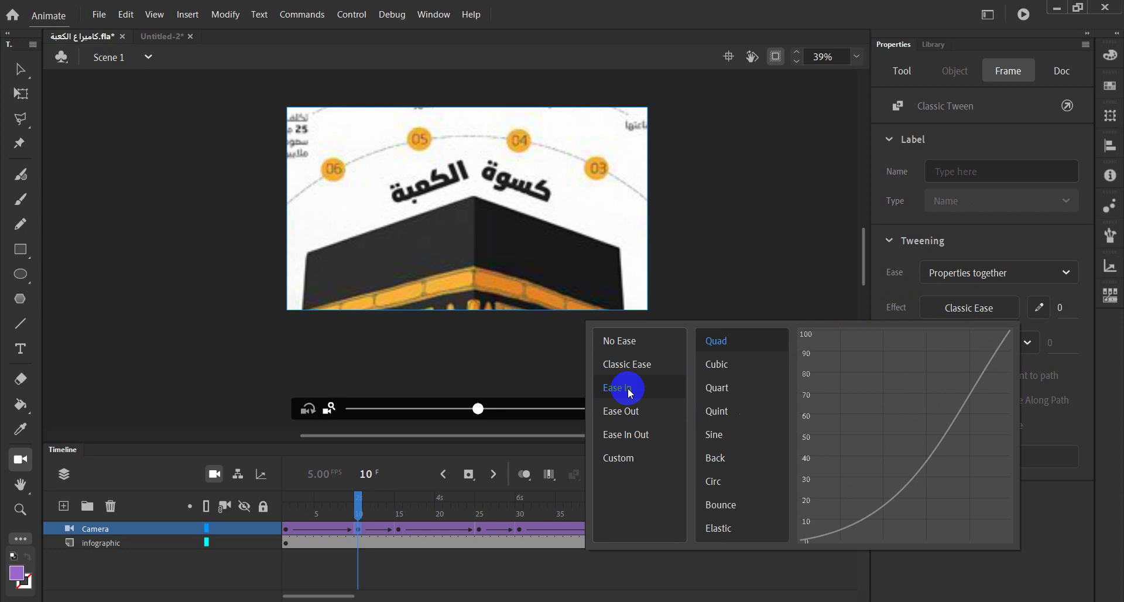
{"action": "left_click", "coordinate": [653, 412]}
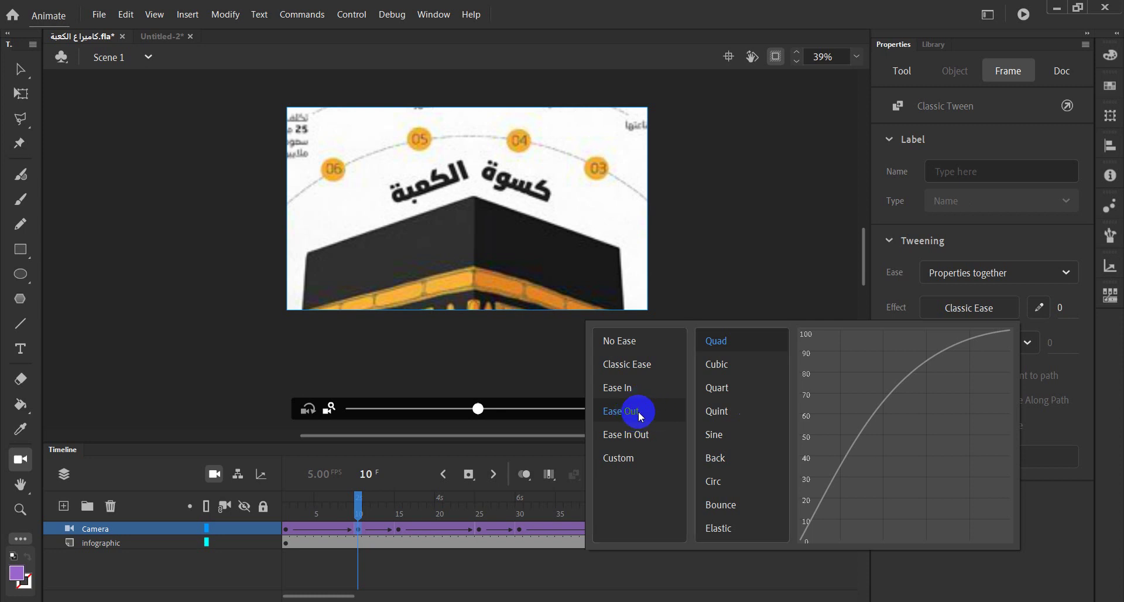
{"action": "double_click", "coordinate": [718, 342]}
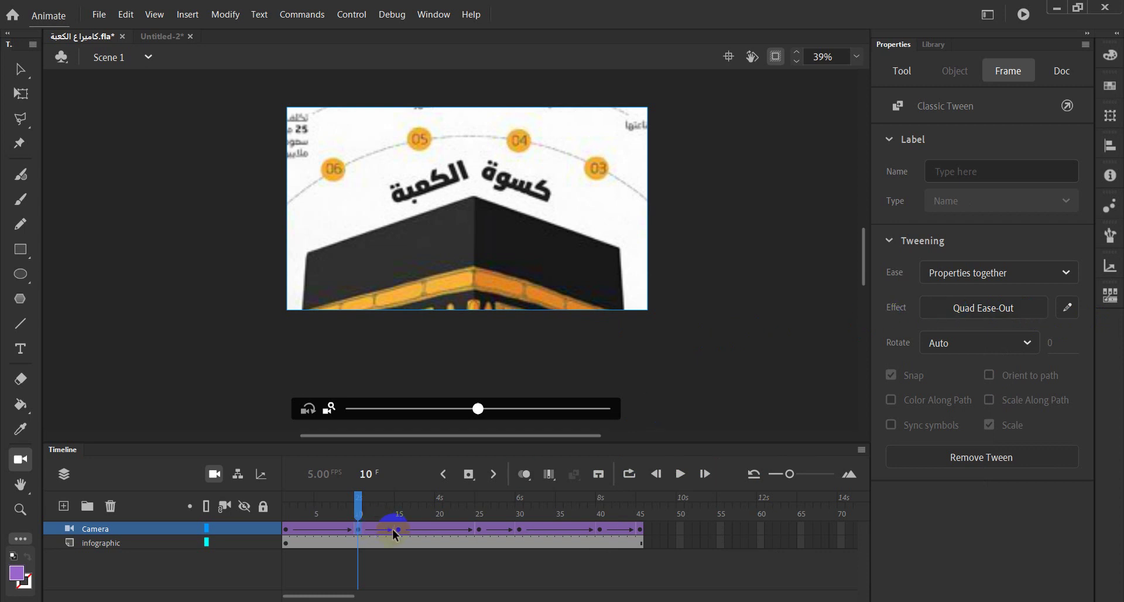
Step: Loop playback over frames 1 to 10, play the camera zoom from frame 1, and stop it at frame 10
{"action": "left_click", "coordinate": [288, 503]}
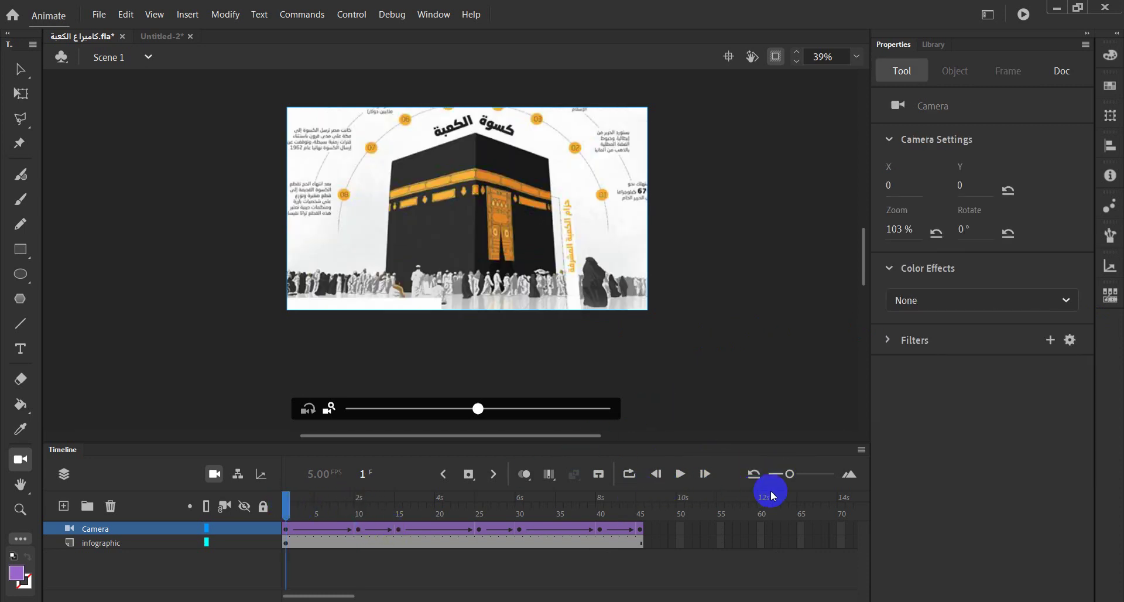
{"action": "left_click", "coordinate": [630, 473]}
{"action": "left_click_drag", "start_coordinate": [283, 516], "coordinate": [359, 493]}
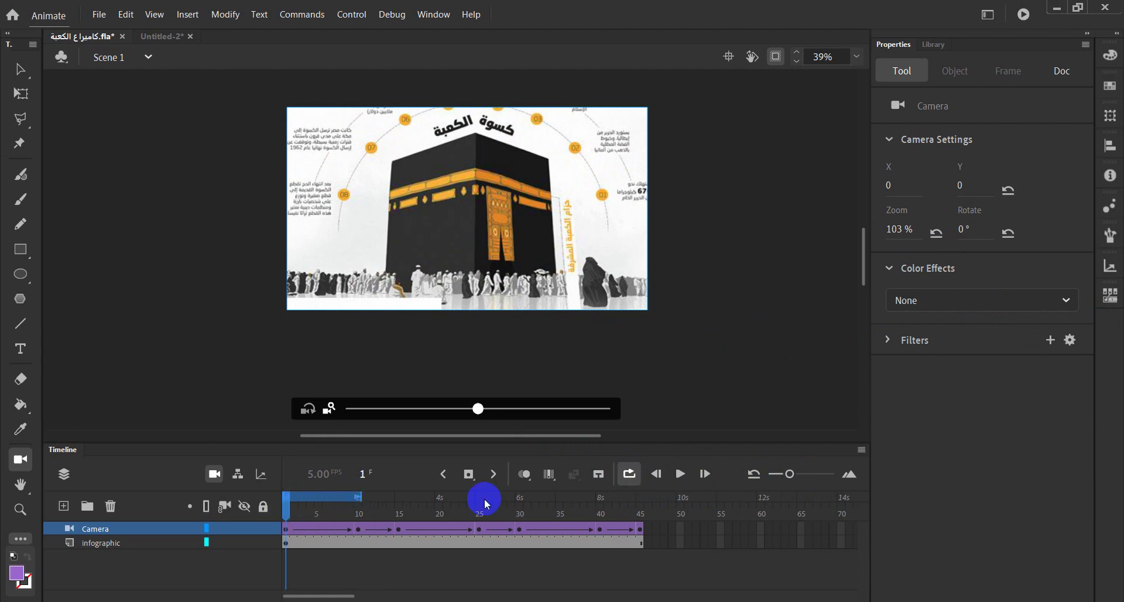
{"action": "left_click", "coordinate": [680, 474]}
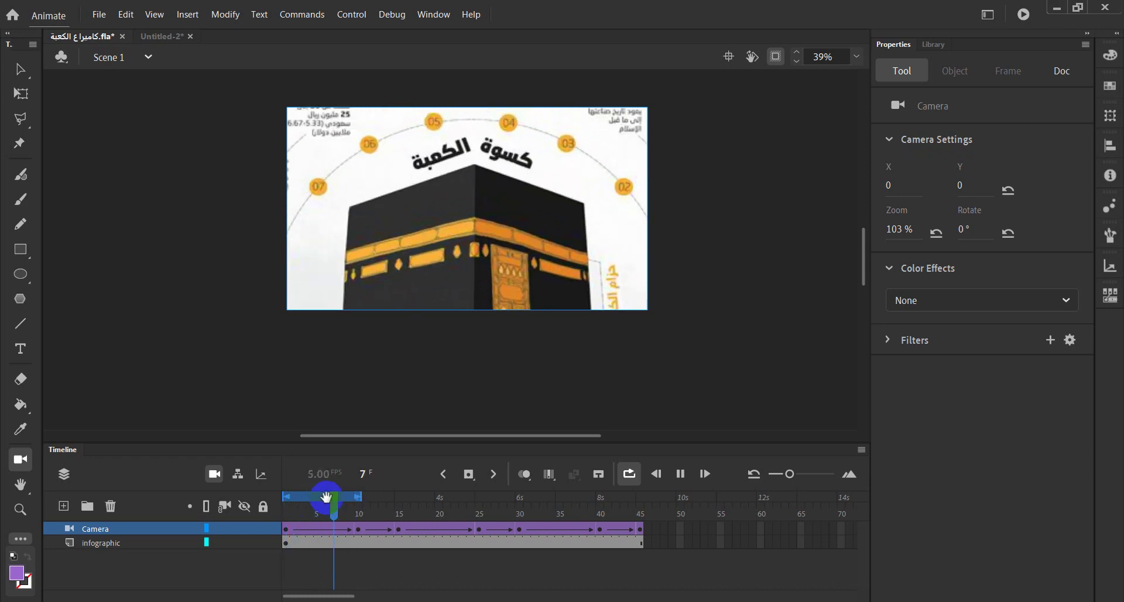
{"action": "left_click", "coordinate": [349, 503]}
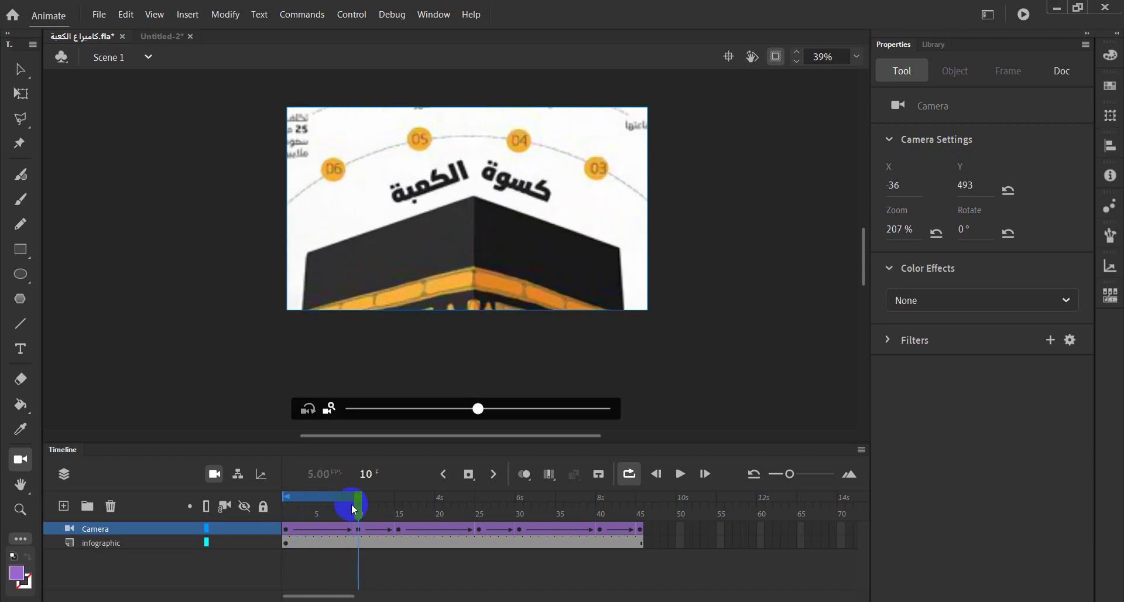
Step: Change the easing of the Camera tween starting at frame 10 to Quad Ease-In
{"action": "mouse_move", "coordinate": [353, 510]}
{"action": "left_mouse_down"}
{"action": "mouse_move", "coordinate": [264, 510]}
{"action": "mouse_move", "coordinate": [362, 526]}
{"action": "left_mouse_up"}
{"action": "left_click", "coordinate": [359, 529]}
{"action": "left_click", "coordinate": [1031, 306]}
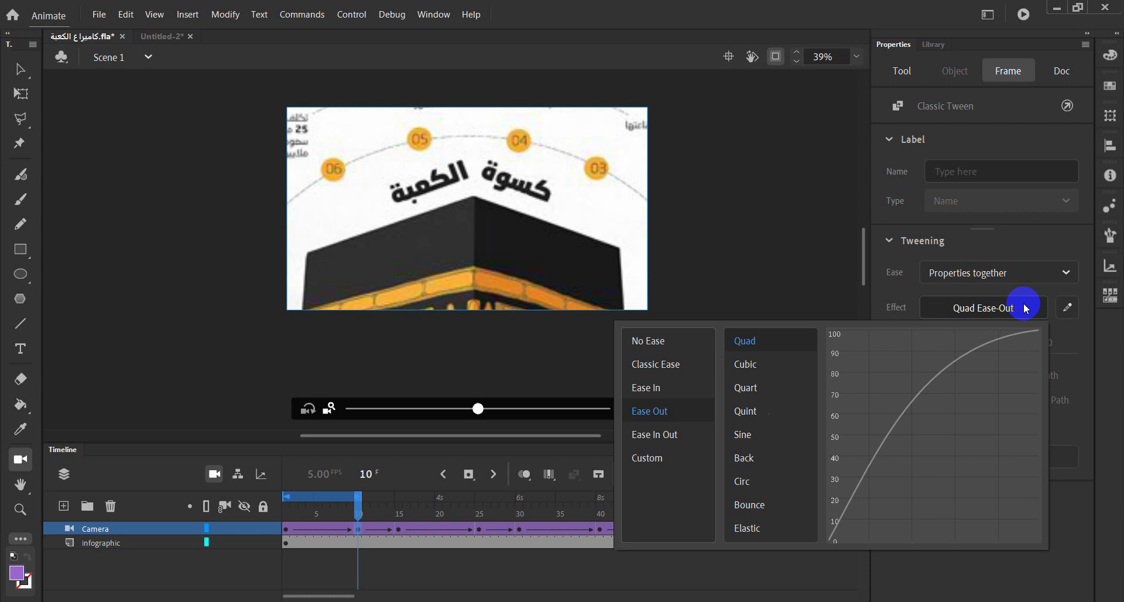
{"action": "left_click", "coordinate": [669, 390]}
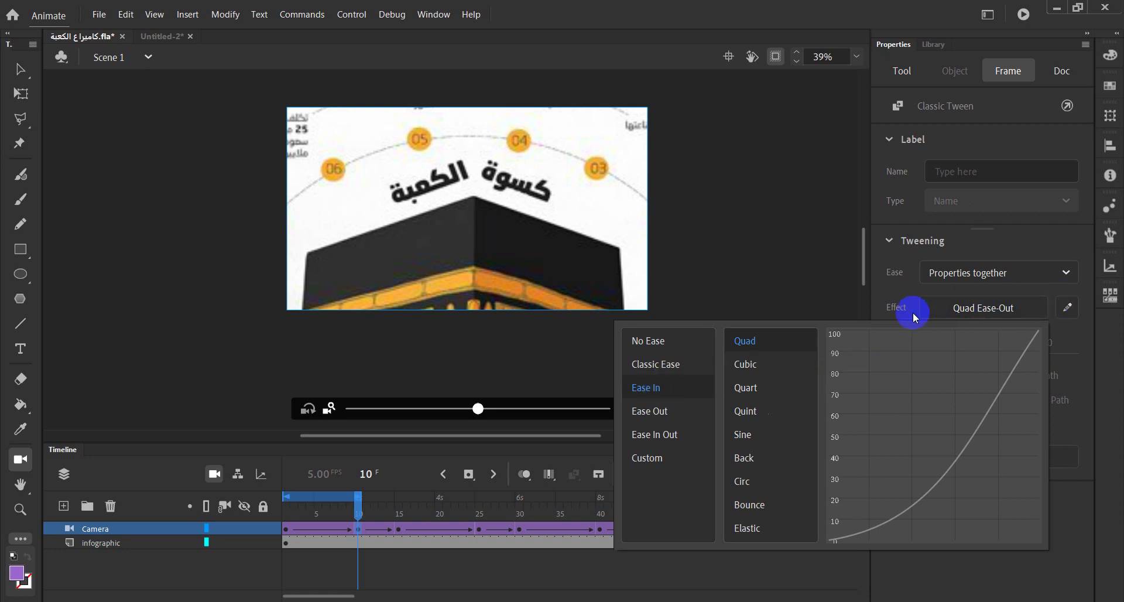
{"action": "double_click", "coordinate": [745, 343]}
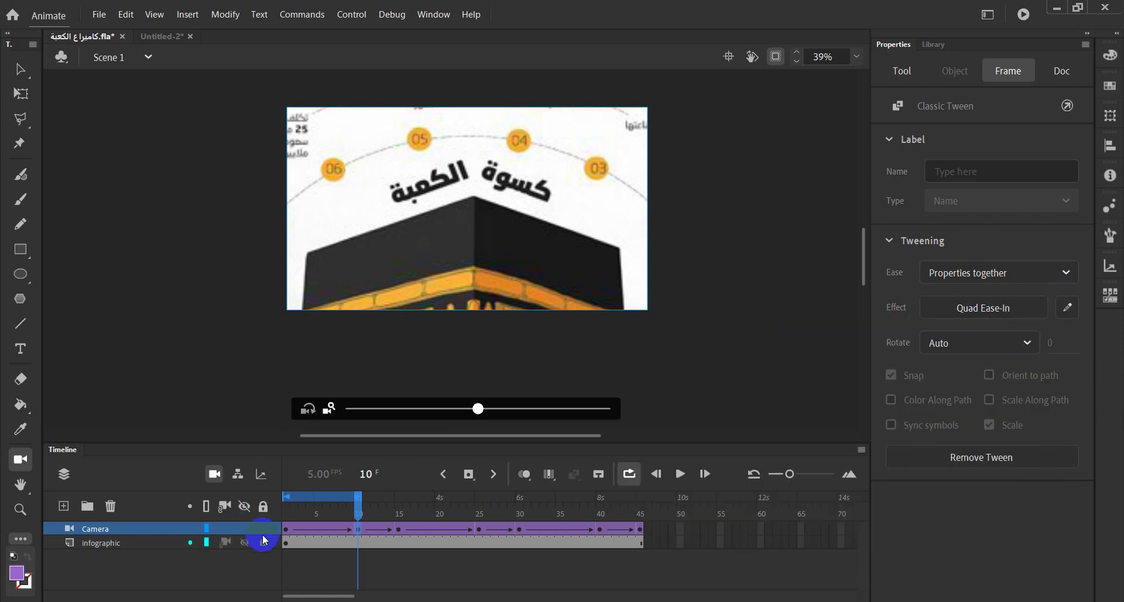
Step: Replay the looped range from frame 1 to review the camera motion, and stop at frame 10
{"action": "left_click_drag", "start_coordinate": [358, 508], "coordinate": [258, 507]}
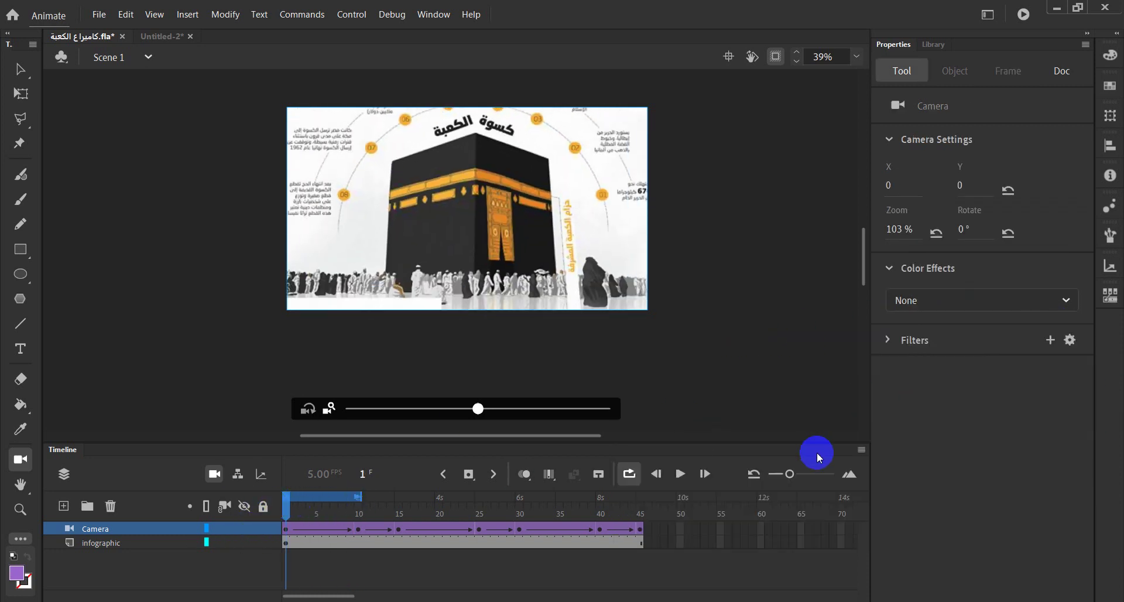
{"action": "left_click", "coordinate": [680, 474]}
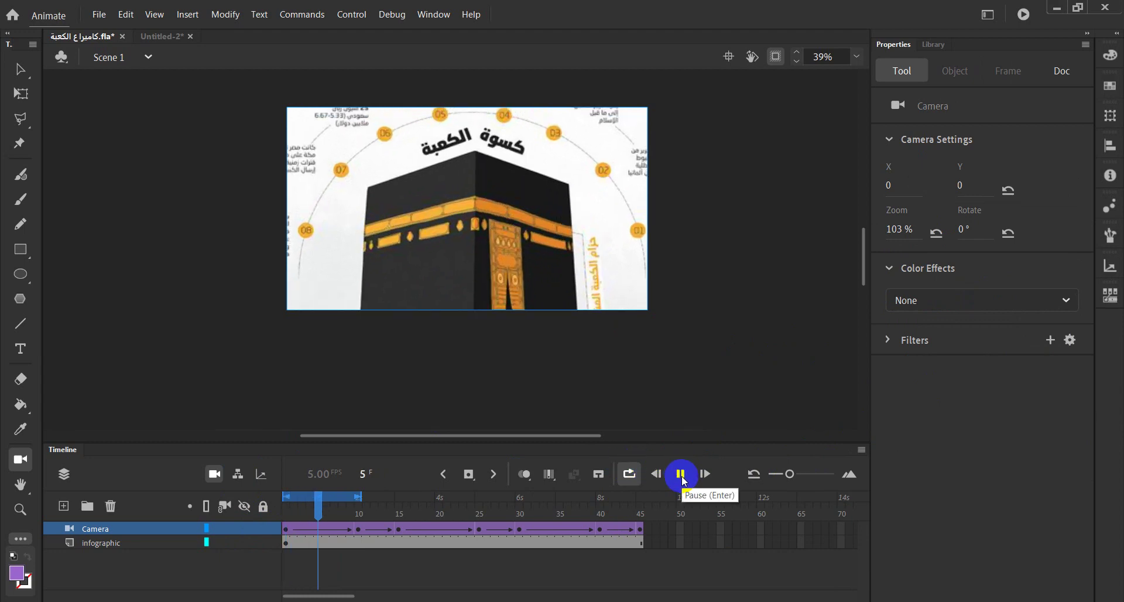
{"action": "mouse_move", "coordinate": [357, 520]}
{"action": "left_mouse_down"}
{"action": "mouse_move", "coordinate": [295, 512]}
{"action": "mouse_move", "coordinate": [359, 514]}
{"action": "left_mouse_up"}
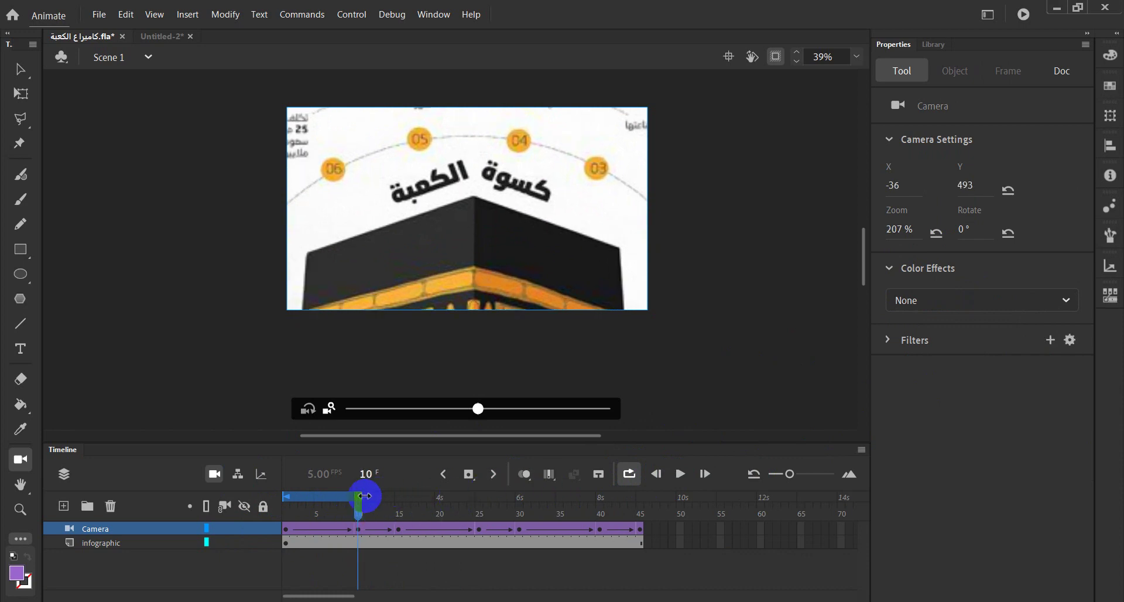
Step: Turn off looped playback and play the whole camera animation through frame 45, starting it over once it ends
{"action": "left_click", "coordinate": [628, 474]}
{"action": "left_click", "coordinate": [684, 479]}
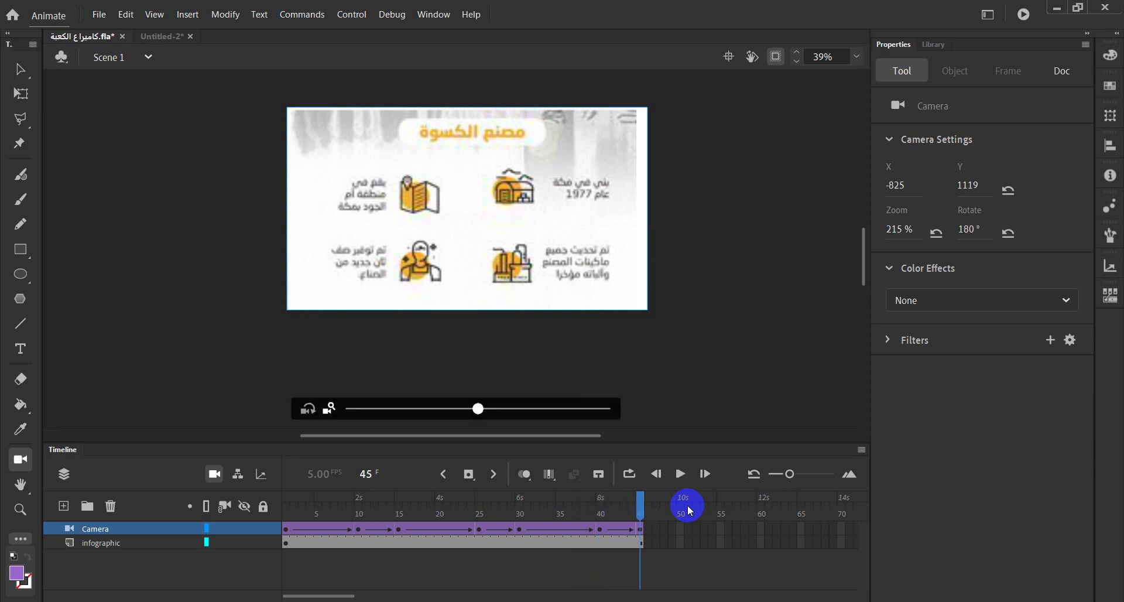
{"action": "left_click", "coordinate": [680, 473]}
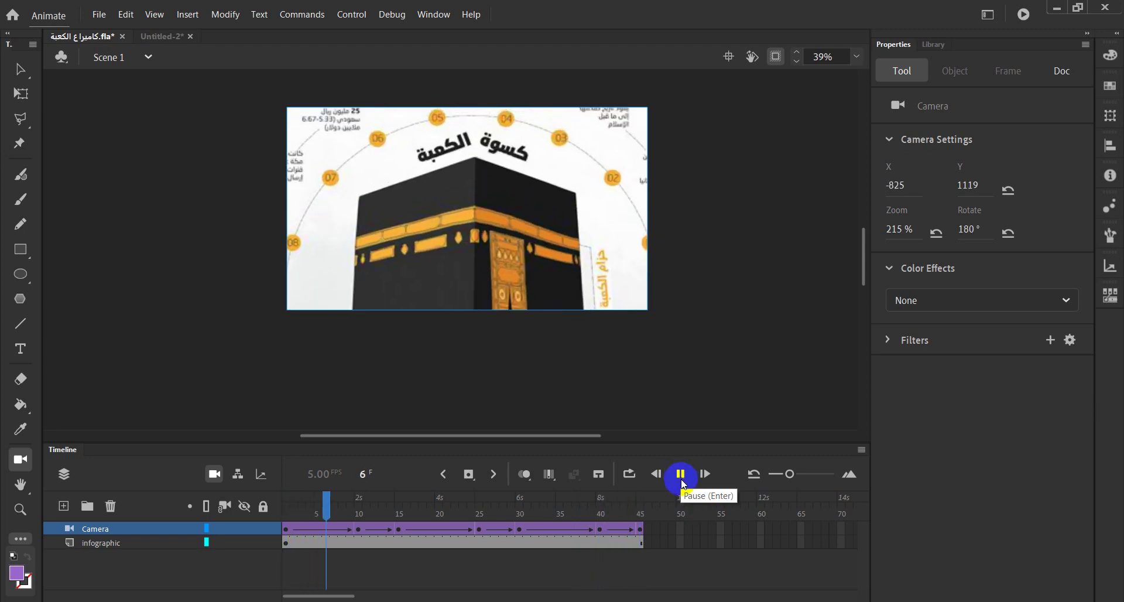